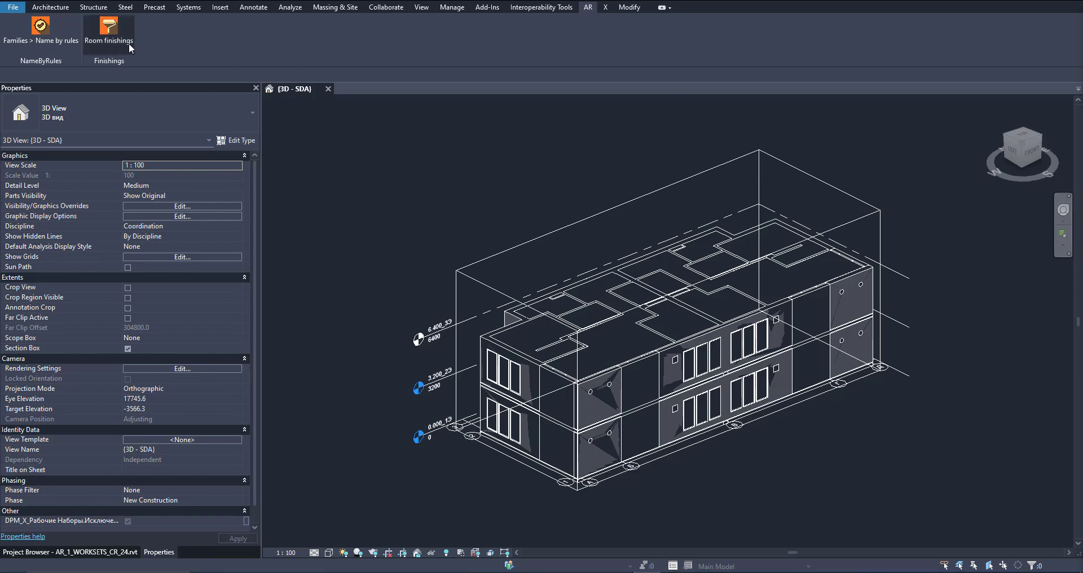
Step: Try to run the X_Worksets Create / Update tool with the Levels and Blocks options off
{"action": "left_click", "coordinate": [608, 9]}
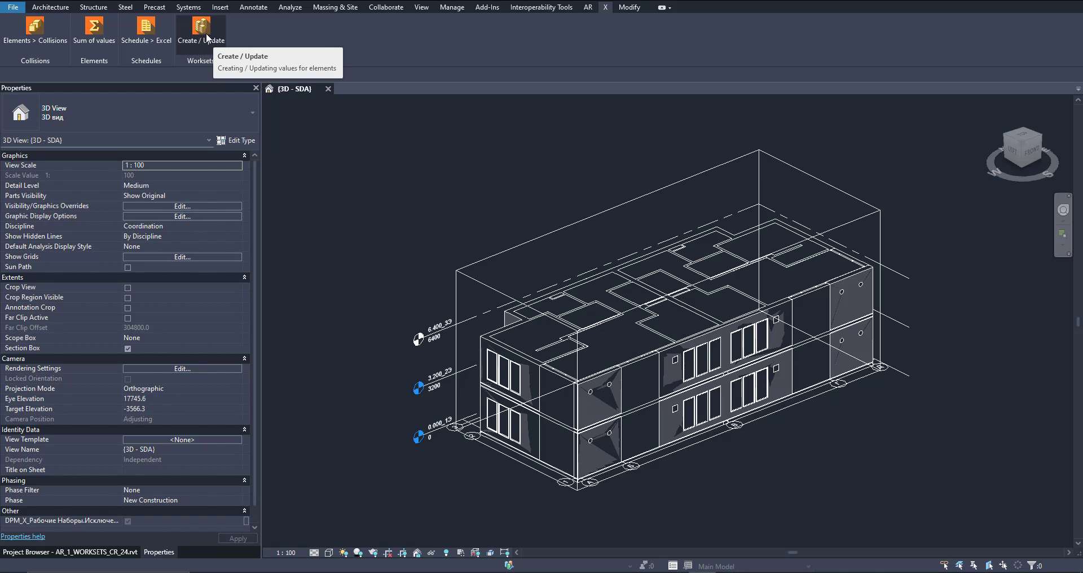
{"action": "left_click", "coordinate": [207, 35]}
{"action": "left_click_drag", "start_coordinate": [202, 86], "coordinate": [481, 89]}
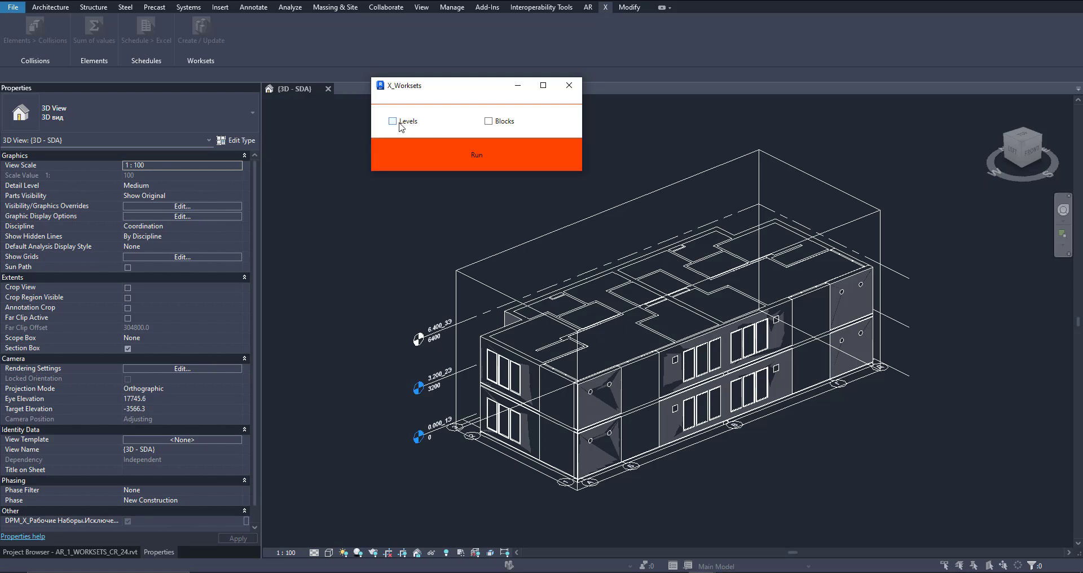
{"action": "left_click_drag", "start_coordinate": [439, 103], "coordinate": [443, 86]}
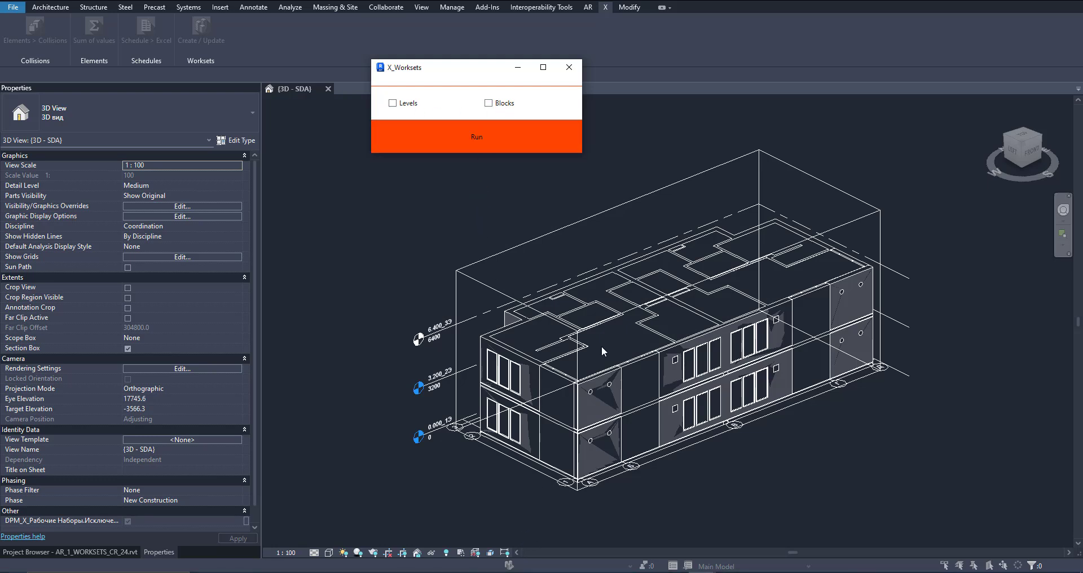
{"action": "left_click", "coordinate": [495, 140]}
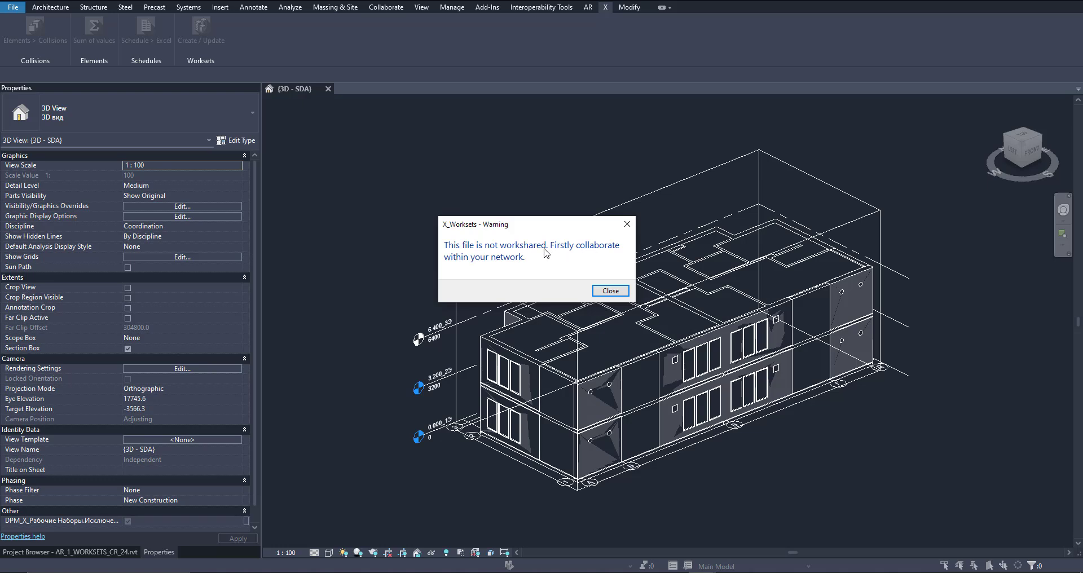
{"action": "left_click", "coordinate": [611, 291]}
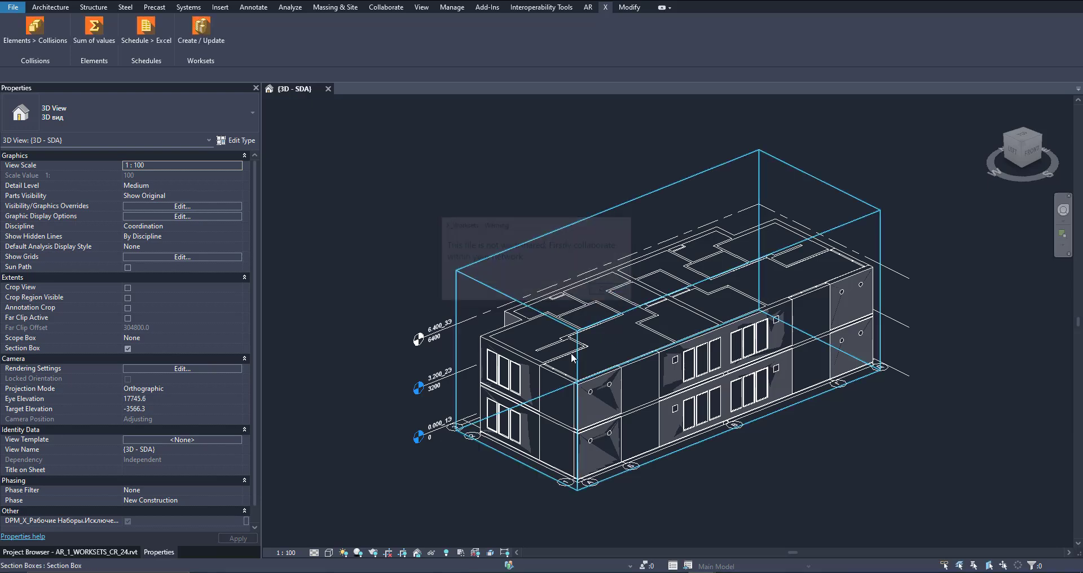
Step: Enable worksharing, moving levels and grids to Shared Levels and Grids and the remaining elements to Workset1
{"action": "left_click", "coordinate": [510, 565]}
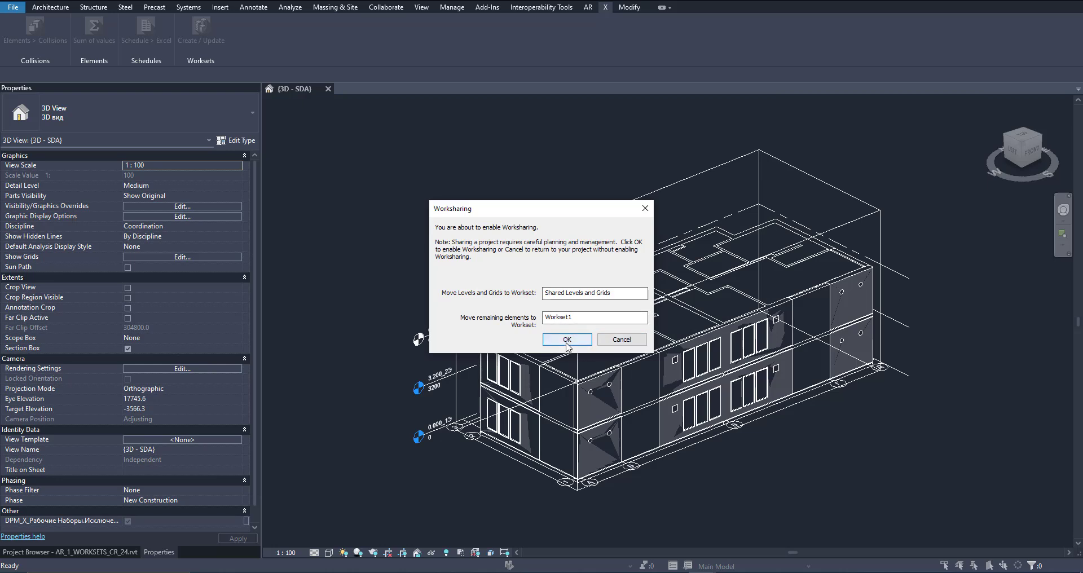
{"action": "left_click", "coordinate": [566, 340]}
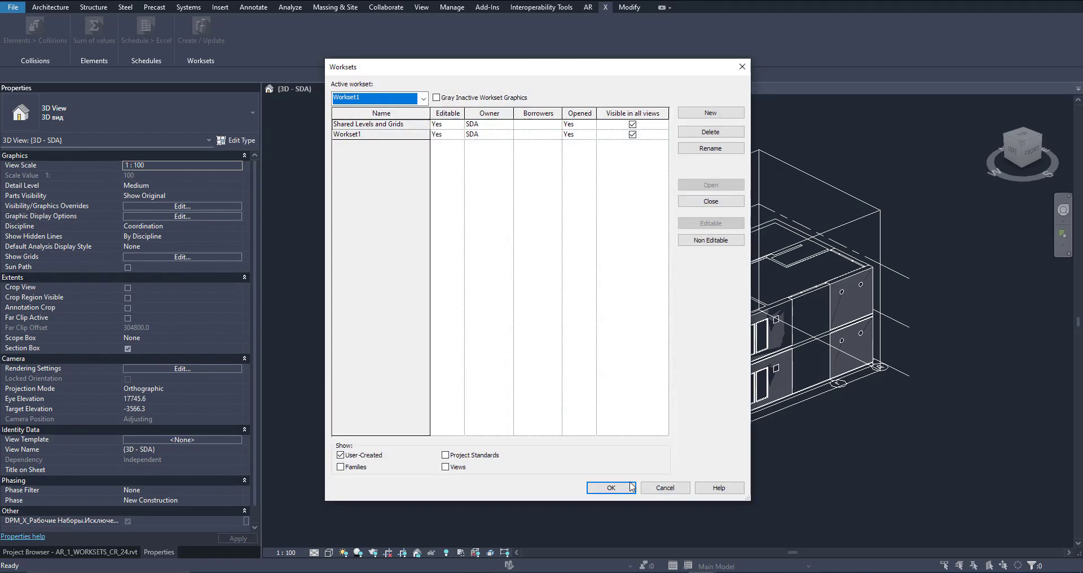
{"action": "left_click", "coordinate": [630, 487]}
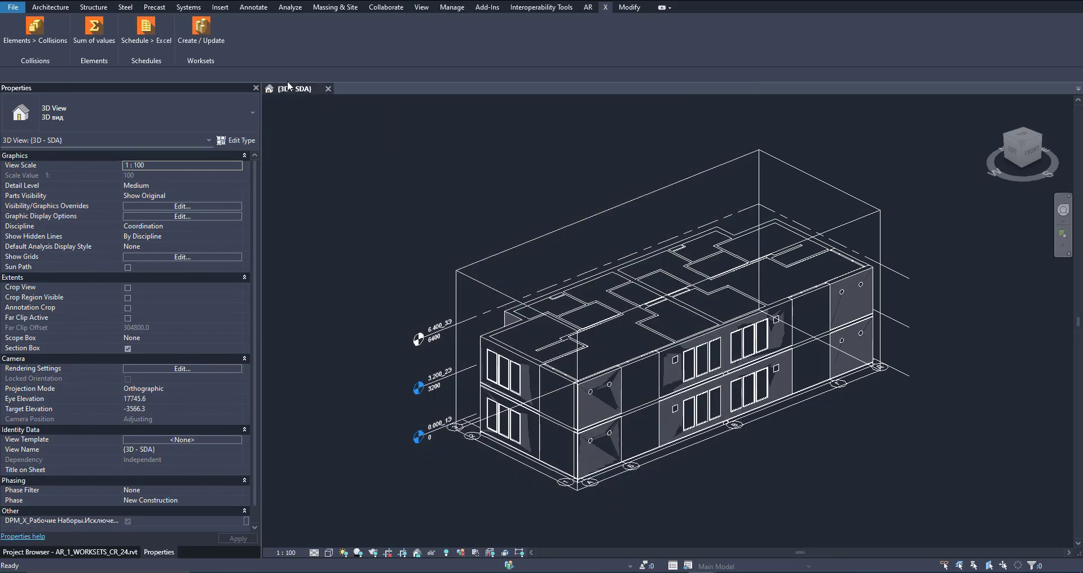
Step: Create and assign worksets to the model elements with the Create / Update tool, leaving Levels and Blocks off
{"action": "left_click", "coordinate": [212, 43]}
{"action": "left_click", "coordinate": [758, 527]}
{"action": "left_click", "coordinate": [569, 68]}
{"action": "left_click", "coordinate": [204, 26]}
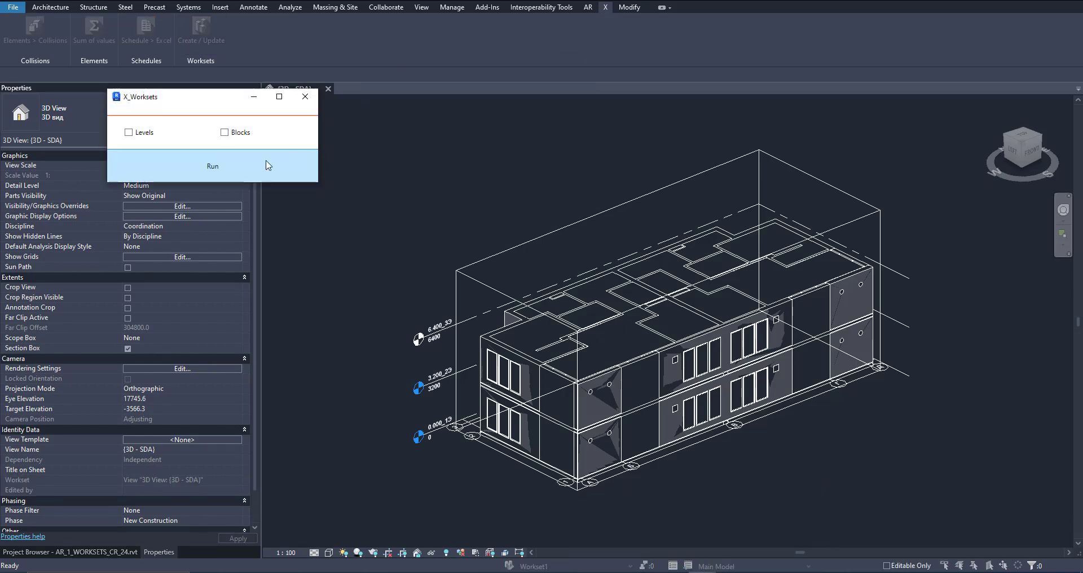
{"action": "left_click_drag", "start_coordinate": [170, 97], "coordinate": [400, 108]}
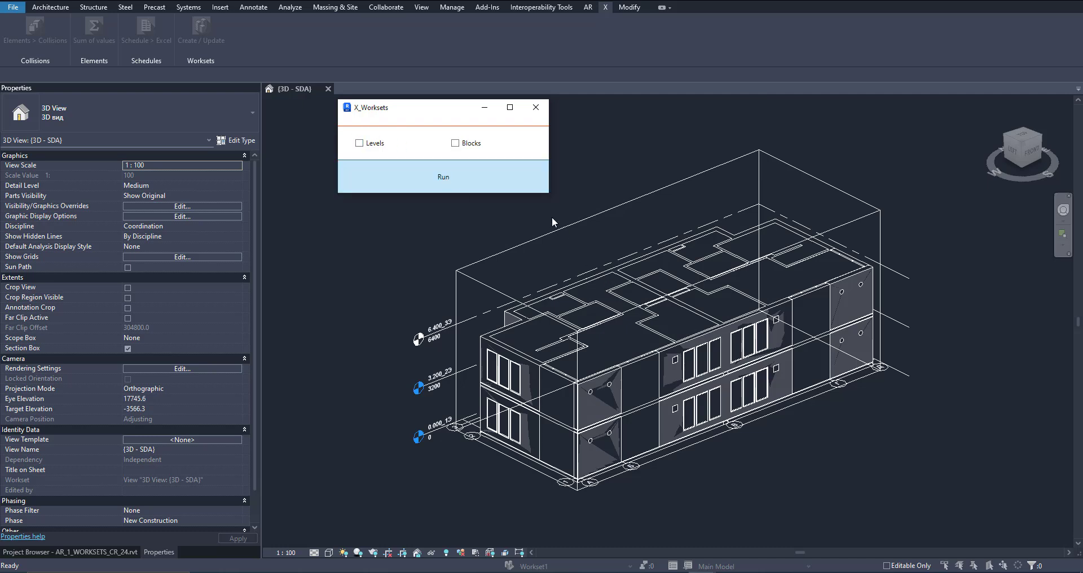
{"action": "left_click", "coordinate": [512, 174]}
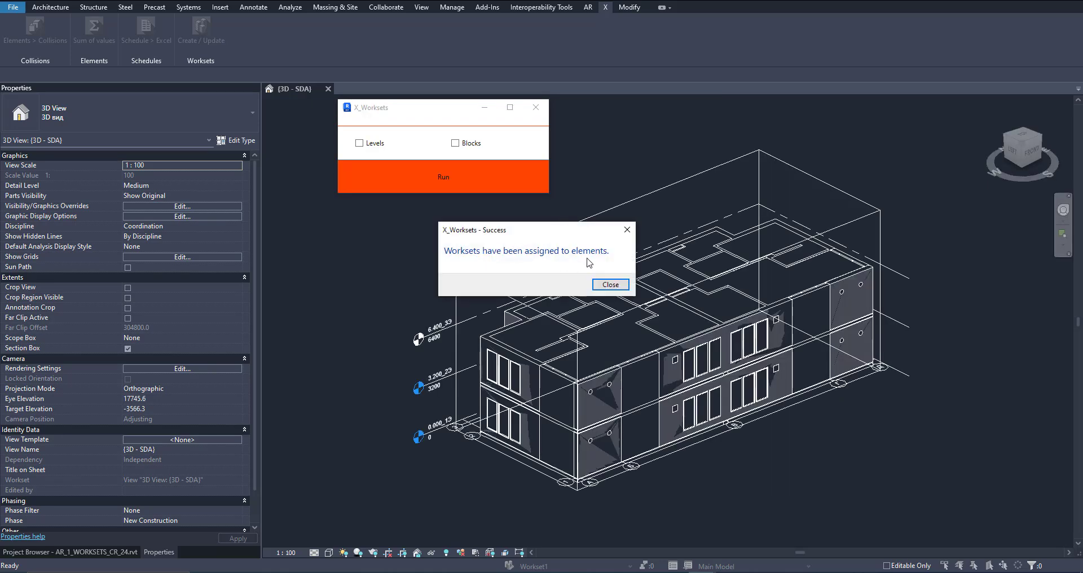
{"action": "left_click", "coordinate": [607, 287]}
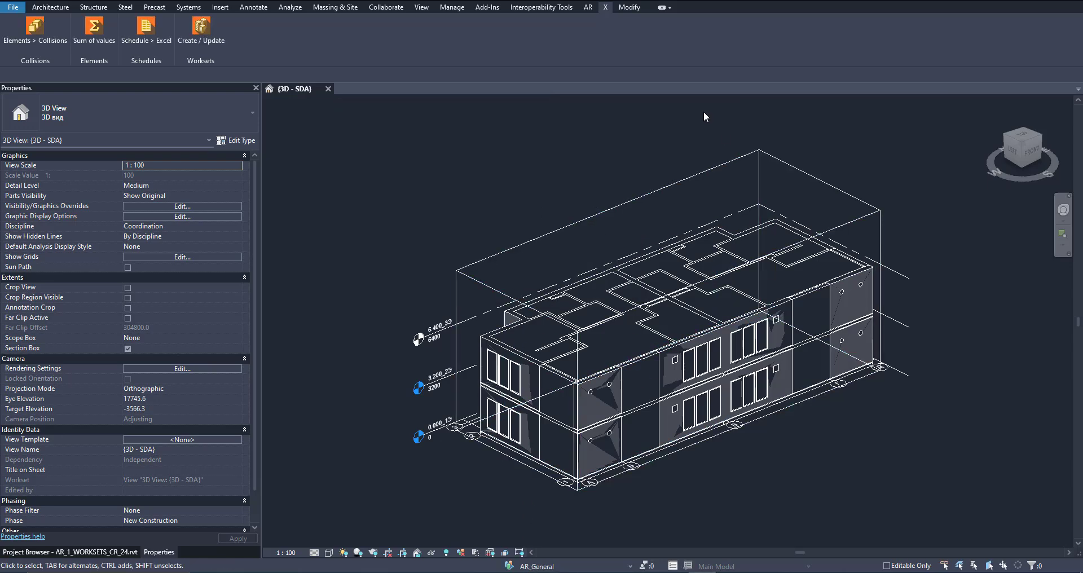
Step: Review the project's workset list and set the 3D view's worksharing display to Worksets
{"action": "left_click", "coordinate": [509, 565]}
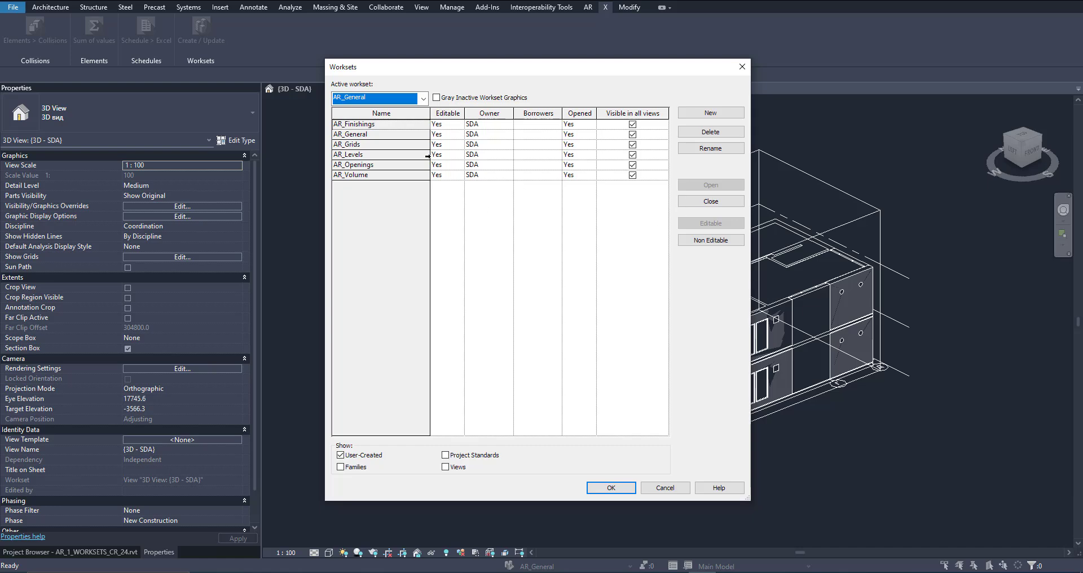
{"action": "left_click", "coordinate": [630, 492]}
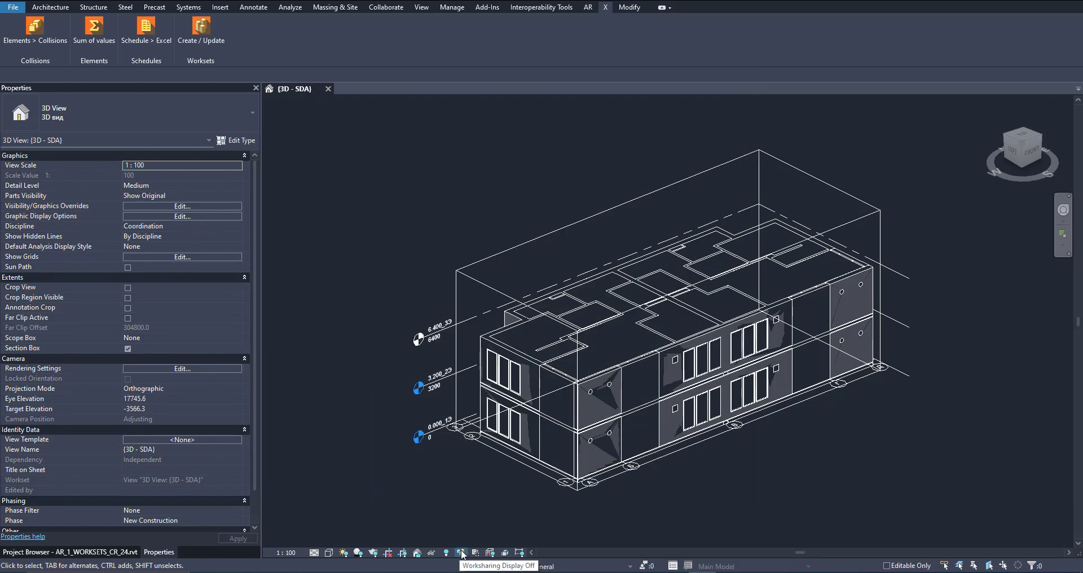
{"action": "left_click", "coordinate": [461, 552]}
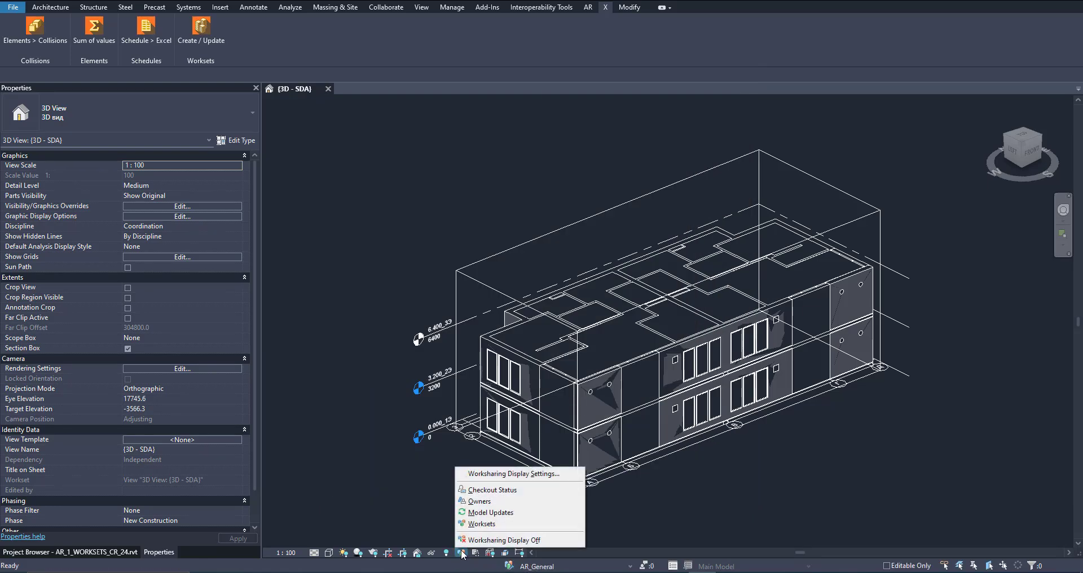
{"action": "left_click", "coordinate": [481, 523]}
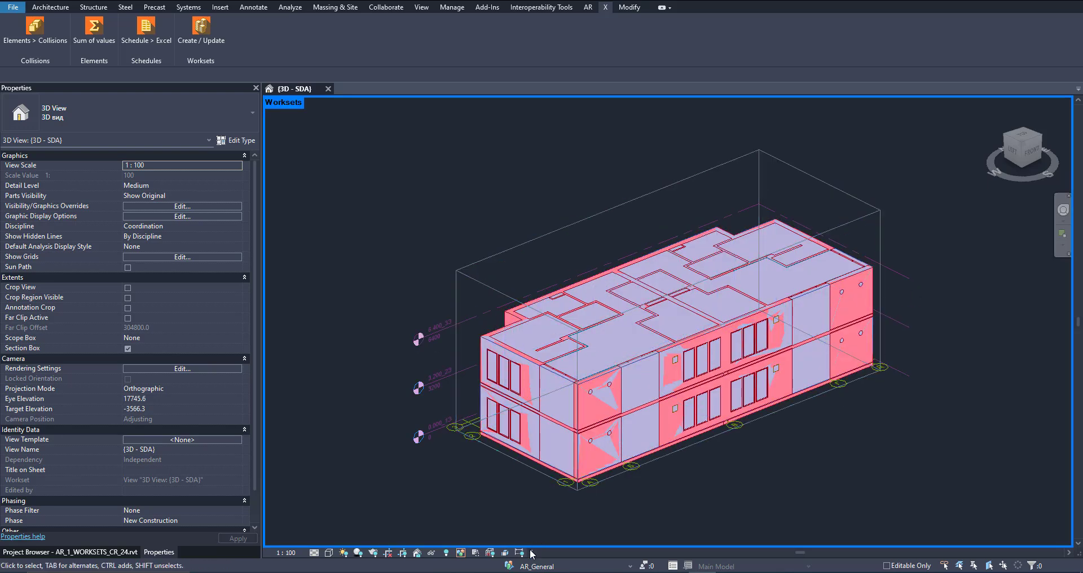
Step: Turn off visibility in all views for the AR_Volume workset
{"action": "left_click", "coordinate": [509, 565]}
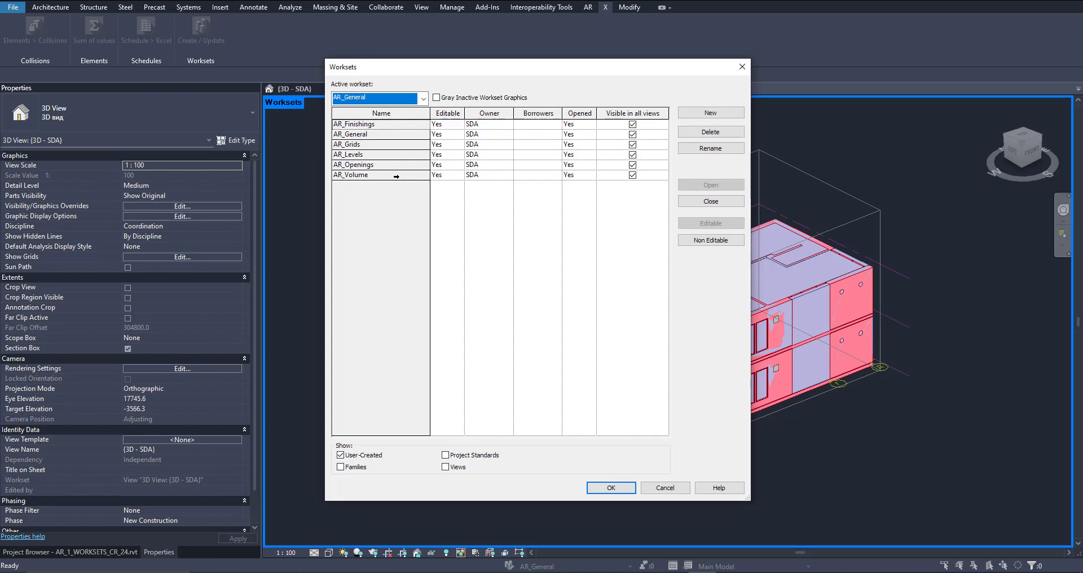
{"action": "left_click", "coordinate": [570, 175]}
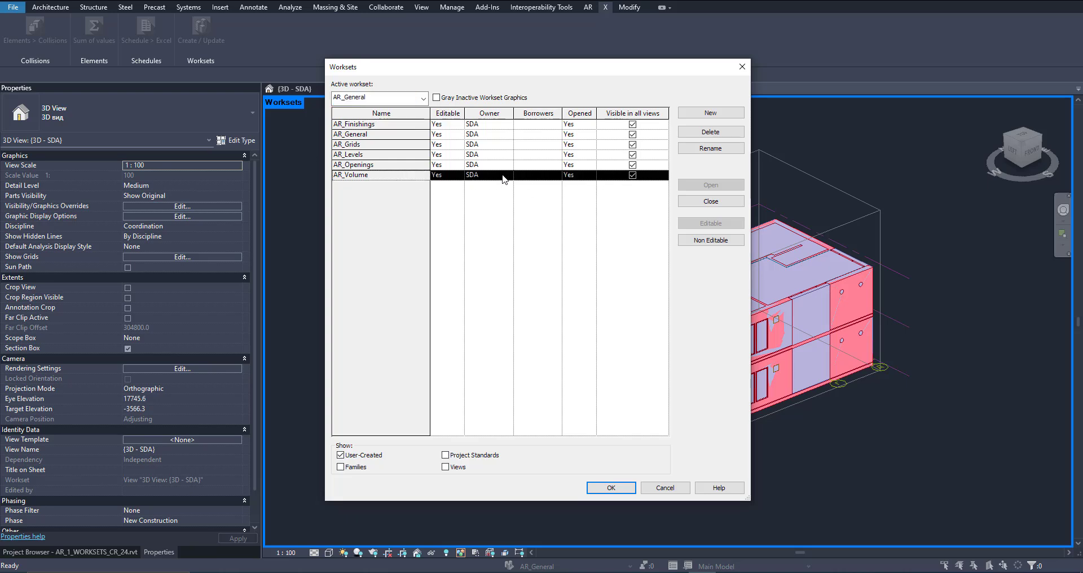
{"action": "left_click", "coordinate": [632, 175]}
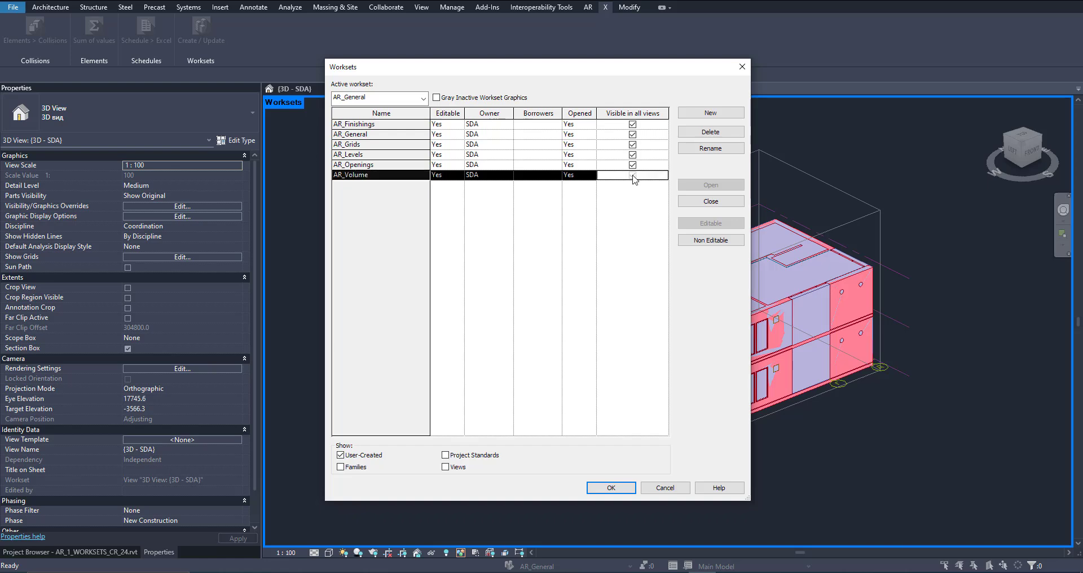
{"action": "left_click", "coordinate": [611, 488]}
Step: Check which worksets are assigned to an upper-floor compound ceiling and the exterior wall beside it
{"action": "scroll", "coordinate": [676, 332], "scroll_direction": "up", "scroll_amount": 5}
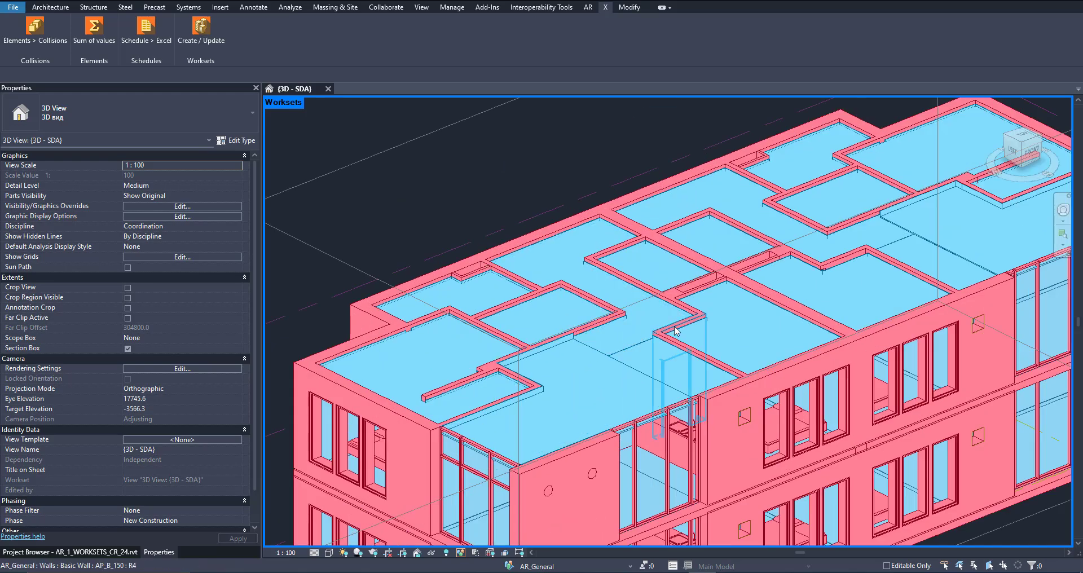
{"action": "scroll", "coordinate": [705, 309], "scroll_direction": "down", "scroll_amount": 5}
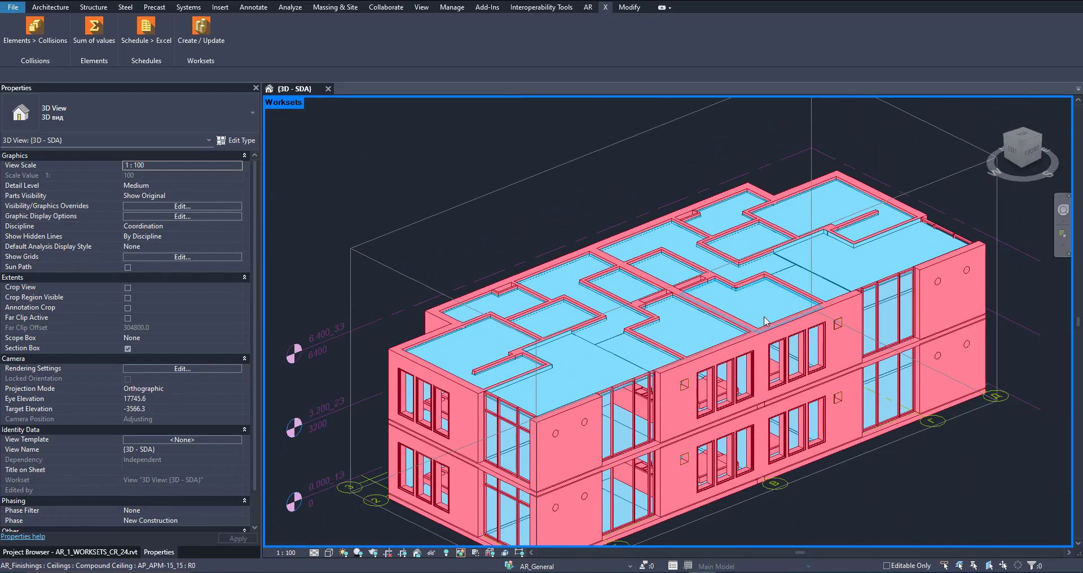
{"action": "scroll", "coordinate": [761, 310], "scroll_direction": "up", "scroll_amount": 1}
{"action": "left_click", "coordinate": [762, 308]}
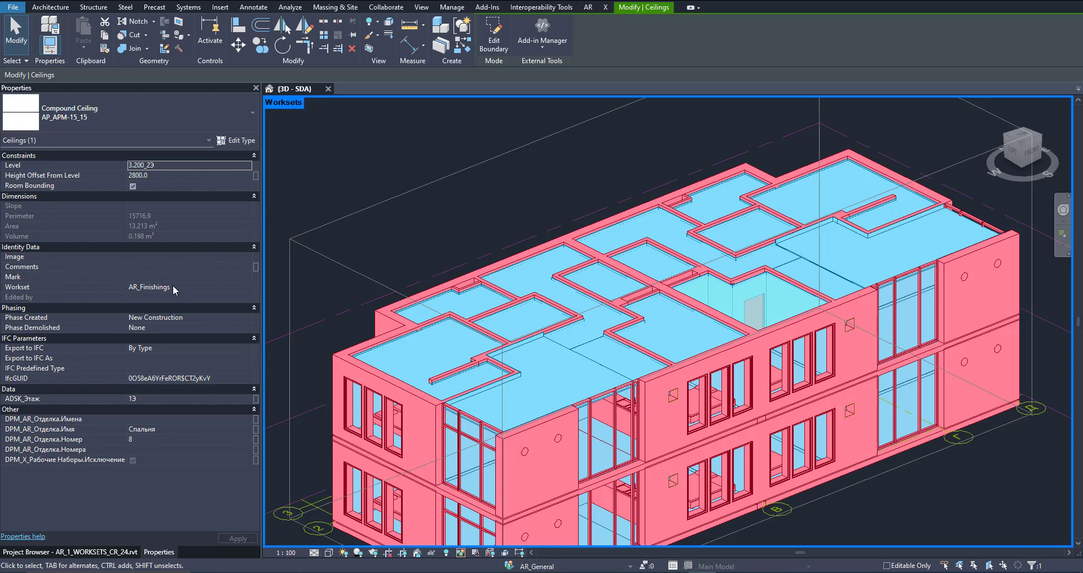
{"action": "middle_click_drag", "start_coordinate": [855, 349], "coordinate": [813, 293]}
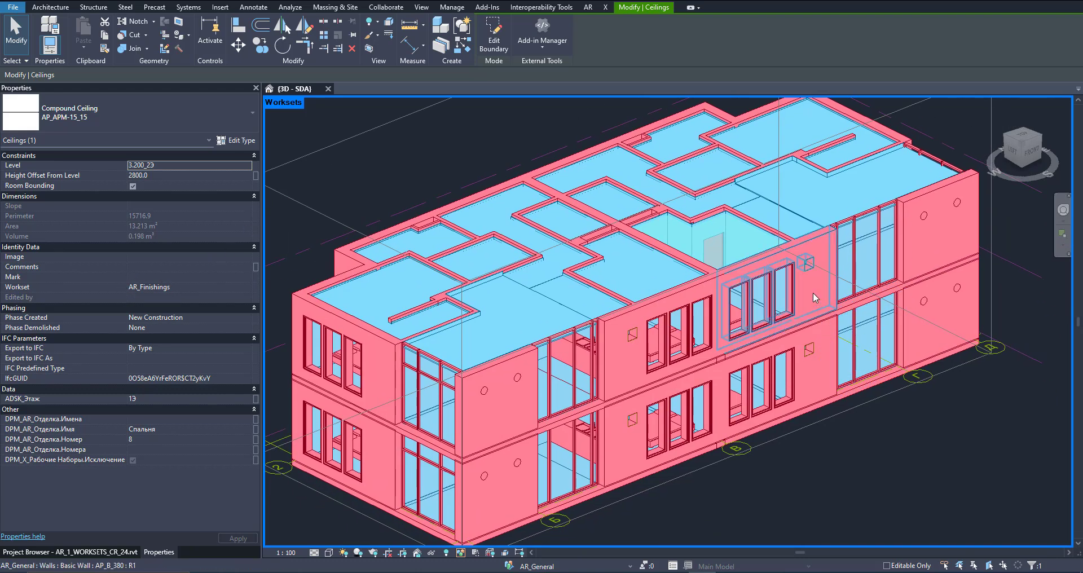
{"action": "left_click", "coordinate": [813, 293]}
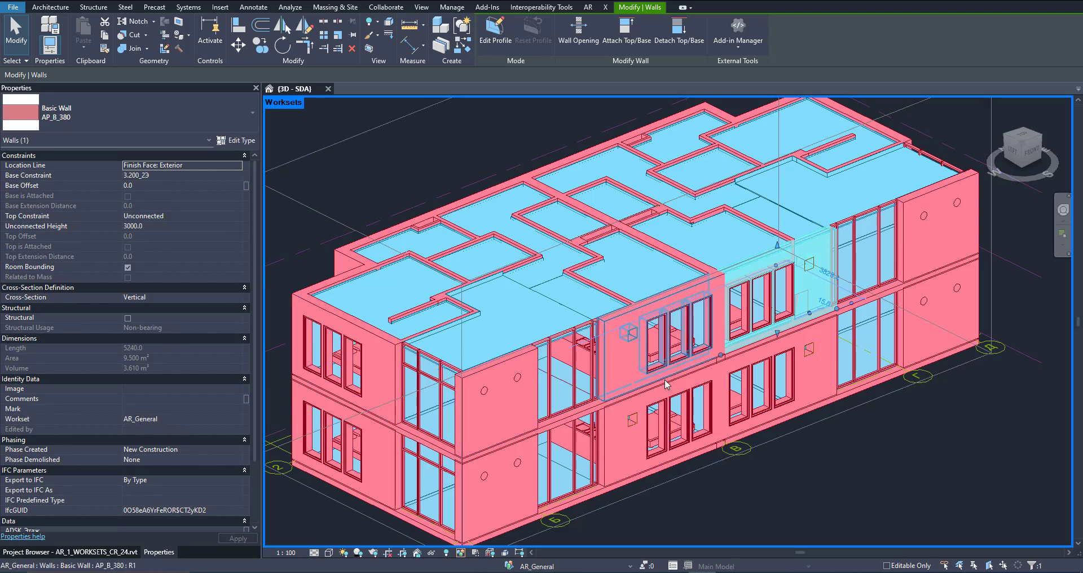
Step: Check which worksets are assigned to a rectangular and a round opening in the upper-floor exterior walls
{"action": "scroll", "coordinate": [630, 338], "scroll_direction": "up", "scroll_amount": 3}
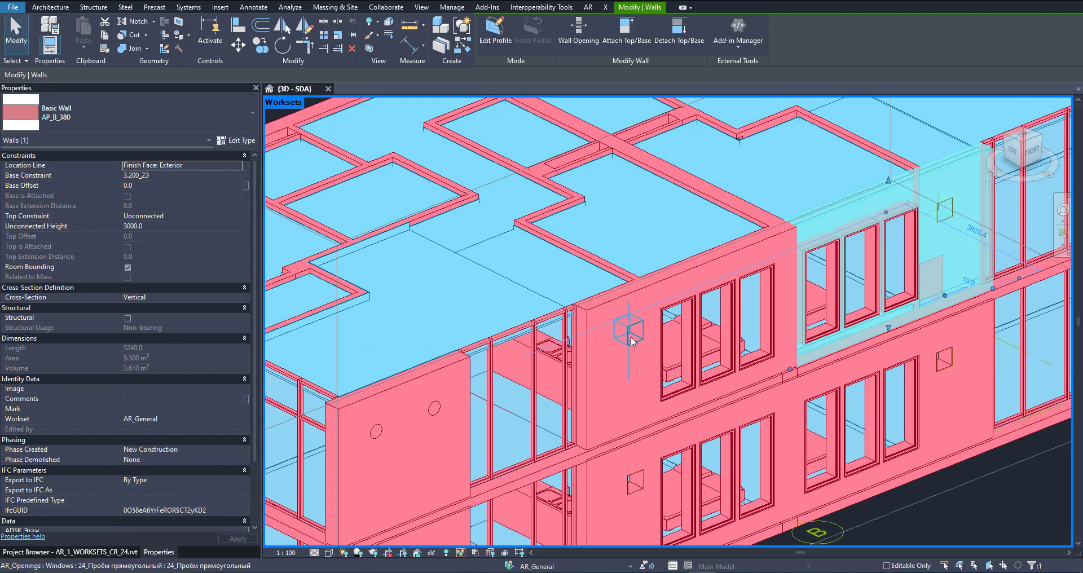
{"action": "left_click", "coordinate": [632, 340]}
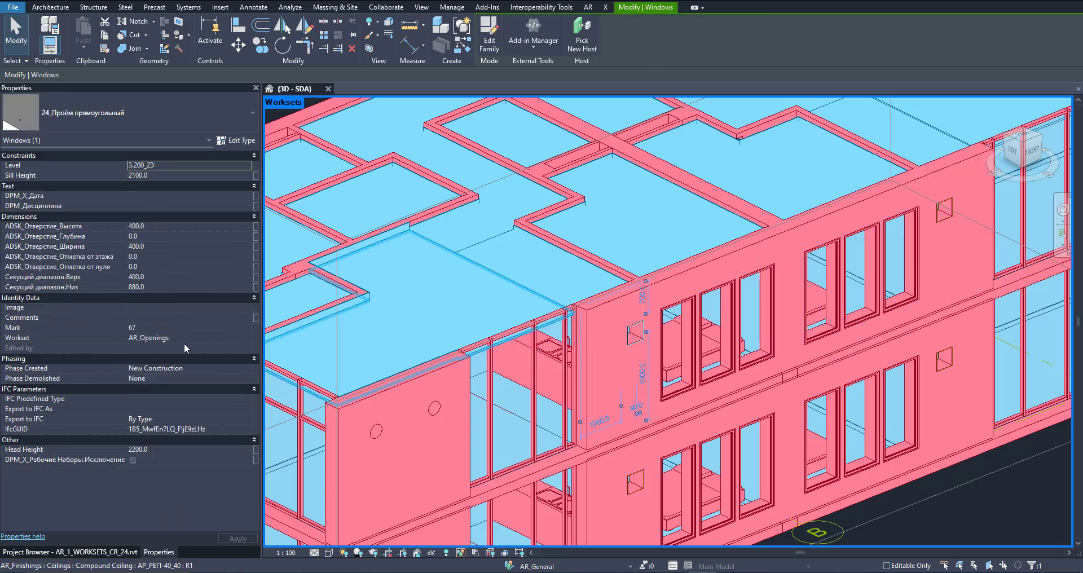
{"action": "left_click", "coordinate": [435, 416]}
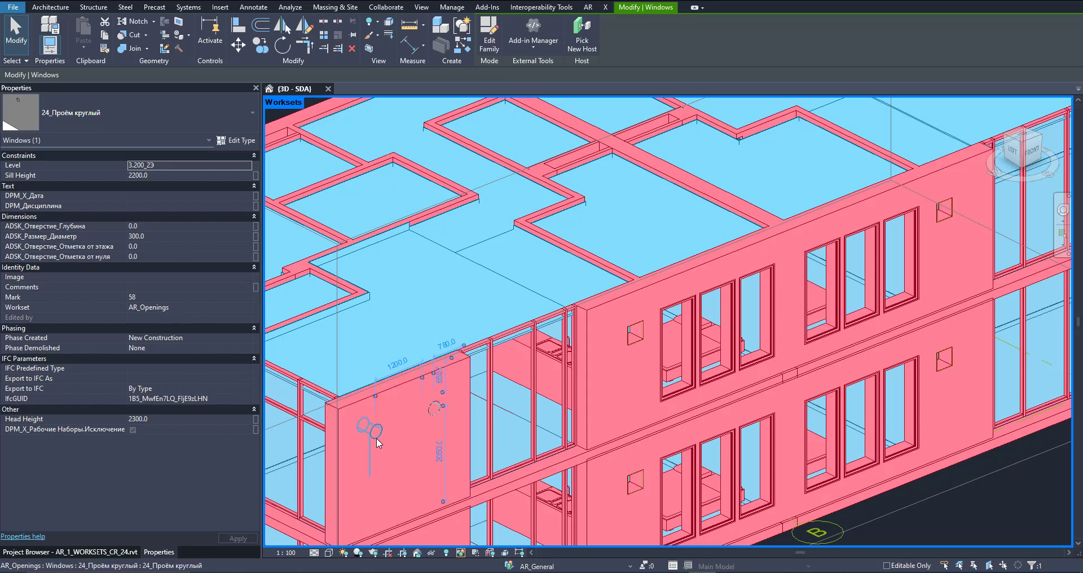
{"action": "scroll", "coordinate": [377, 437], "scroll_direction": "up", "scroll_amount": 3}
{"action": "left_click_drag", "start_coordinate": [414, 414], "coordinate": [473, 384]}
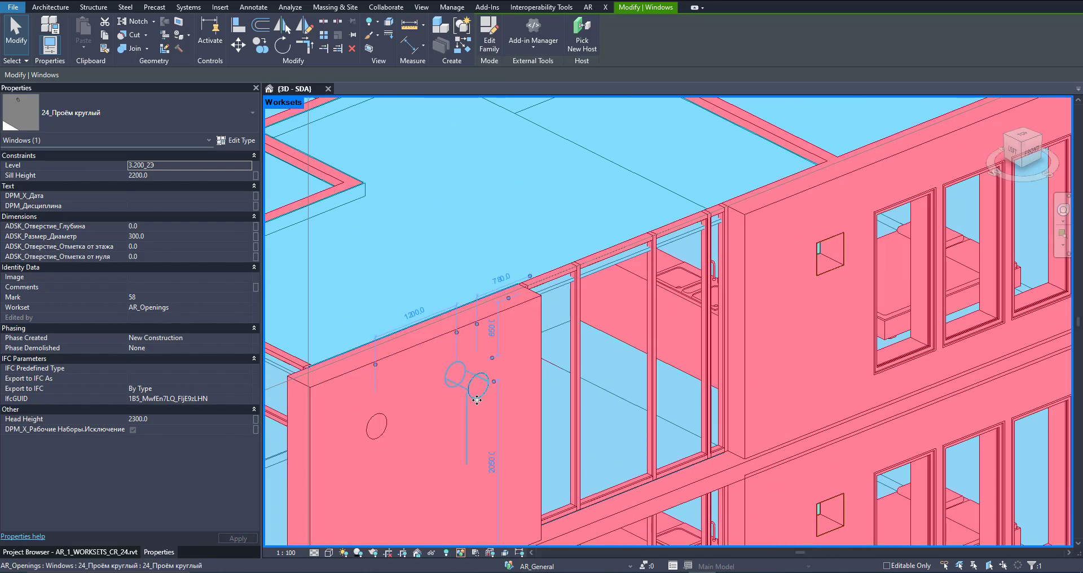
{"action": "scroll", "coordinate": [476, 400], "scroll_direction": "up", "scroll_amount": 7}
{"action": "scroll", "coordinate": [496, 375], "scroll_direction": "down", "scroll_amount": 6}
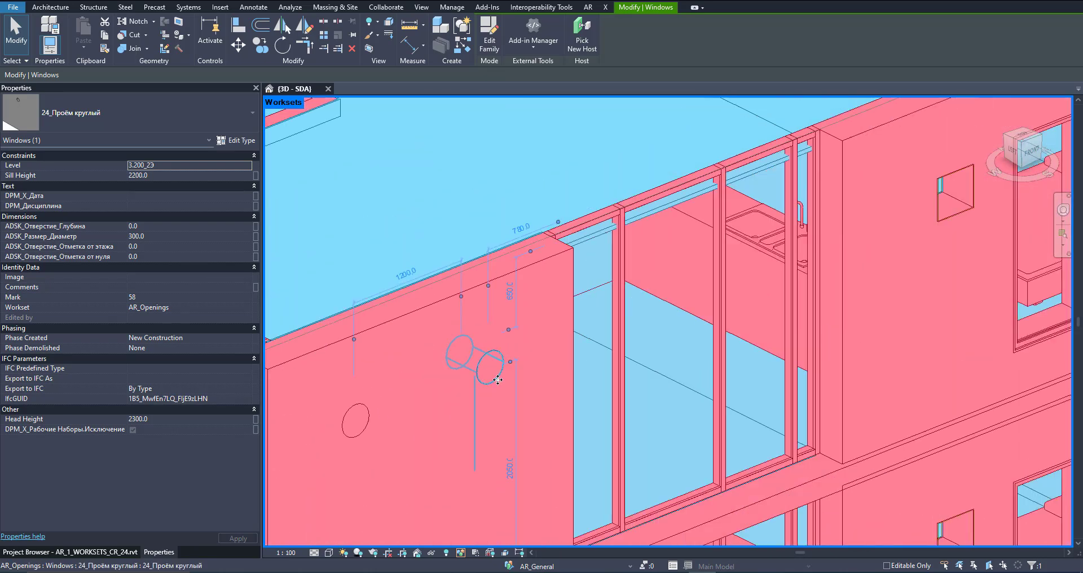
Step: Turn off Thin Lines and examine the workset colour outlining the rectangular wall opening
{"action": "scroll", "coordinate": [497, 380], "scroll_direction": "down", "scroll_amount": 5}
{"action": "scroll", "coordinate": [740, 309], "scroll_direction": "up", "scroll_amount": 7}
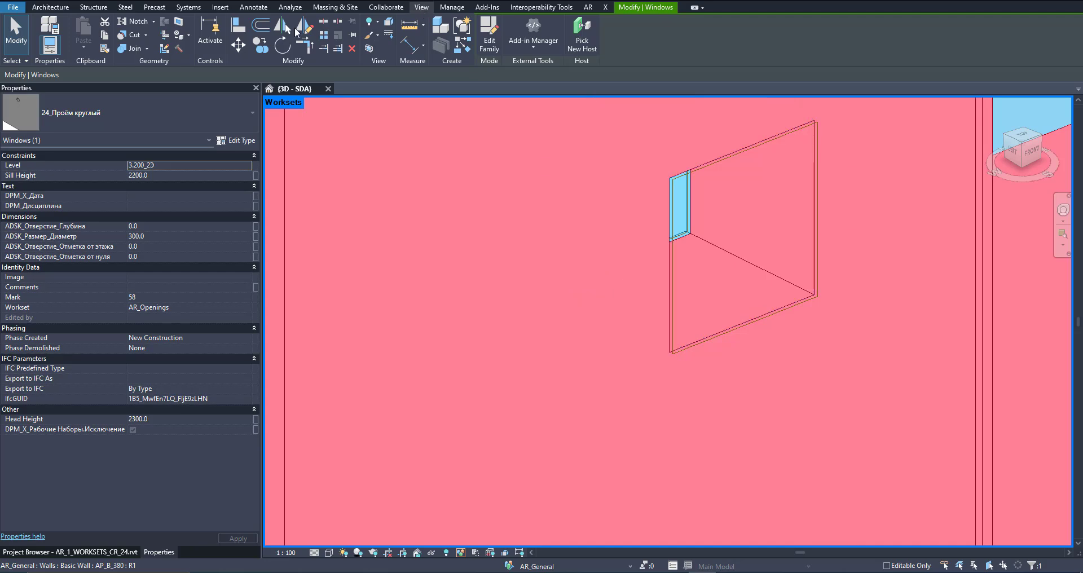
{"action": "left_click", "coordinate": [232, 2]}
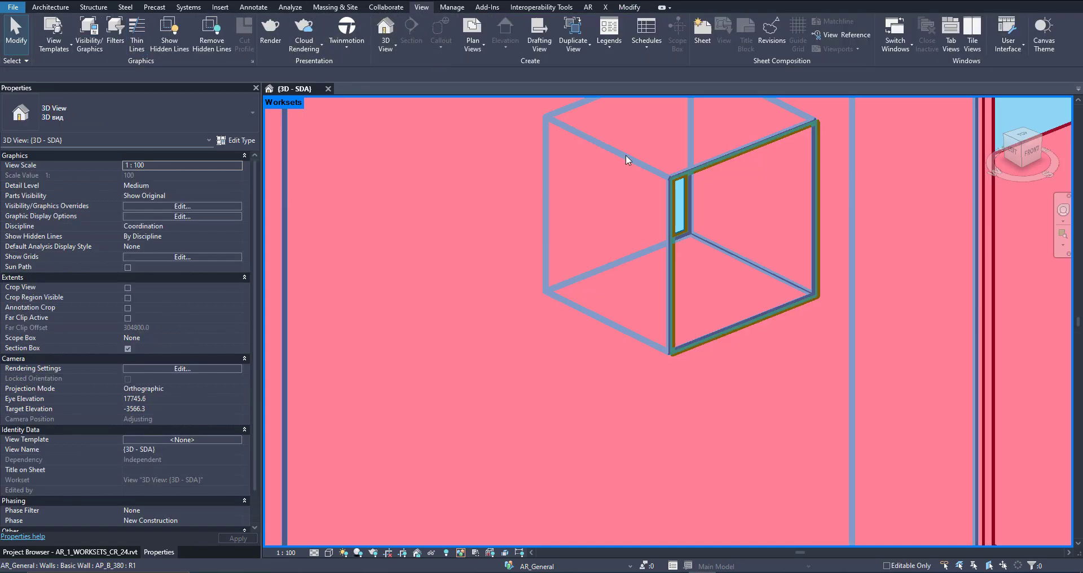
{"action": "scroll", "coordinate": [783, 375], "scroll_direction": "down", "scroll_amount": 2}
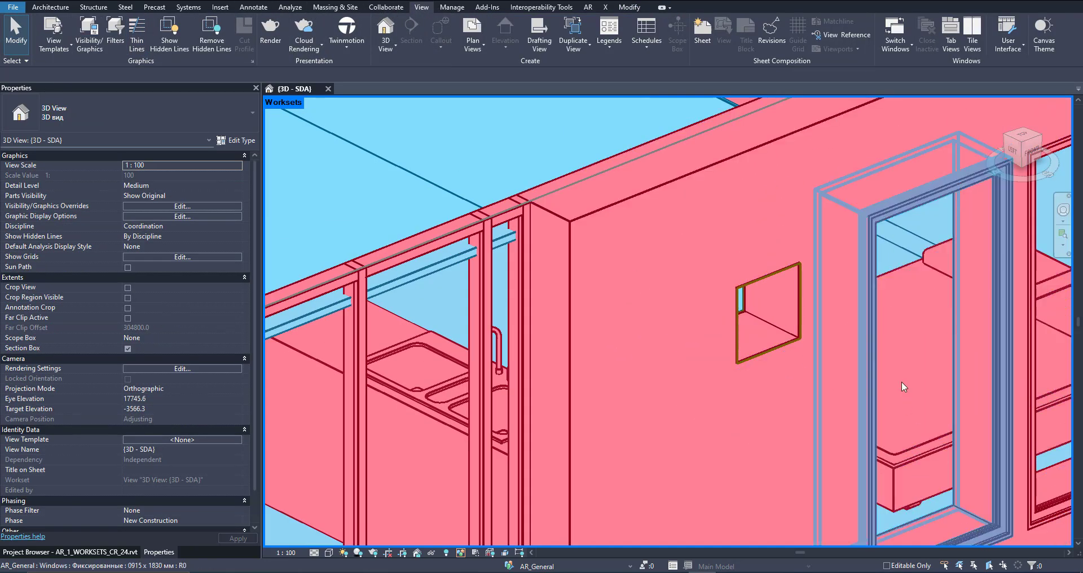
{"action": "scroll", "coordinate": [901, 381], "scroll_direction": "up", "scroll_amount": 3}
{"action": "scroll", "coordinate": [769, 395], "scroll_direction": "down", "scroll_amount": 10}
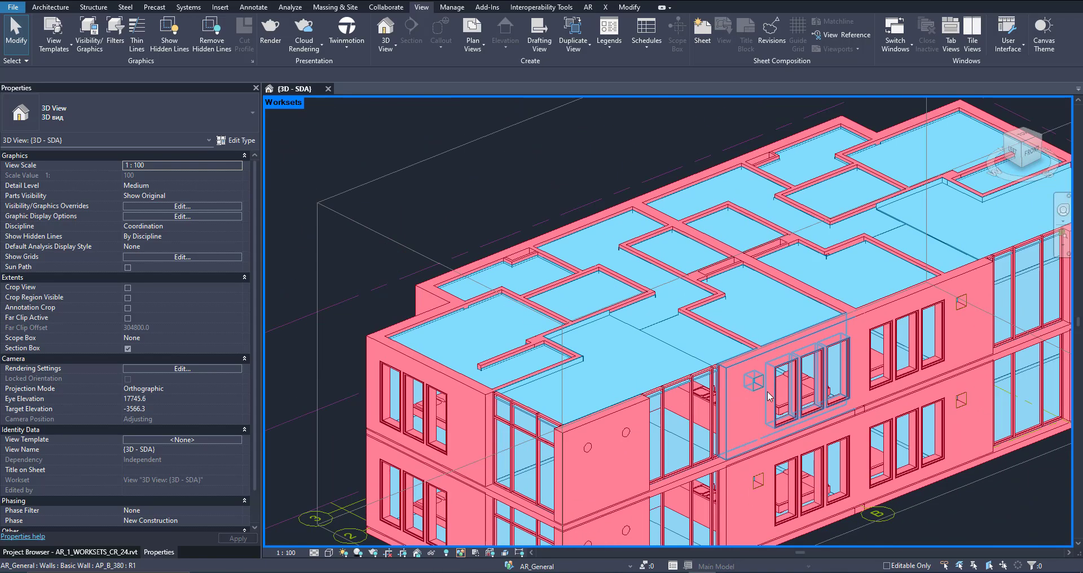
Step: Check which workset is assigned to the topmost level, 6.400_3Э
{"action": "scroll", "coordinate": [517, 255], "scroll_direction": "up", "scroll_amount": 5}
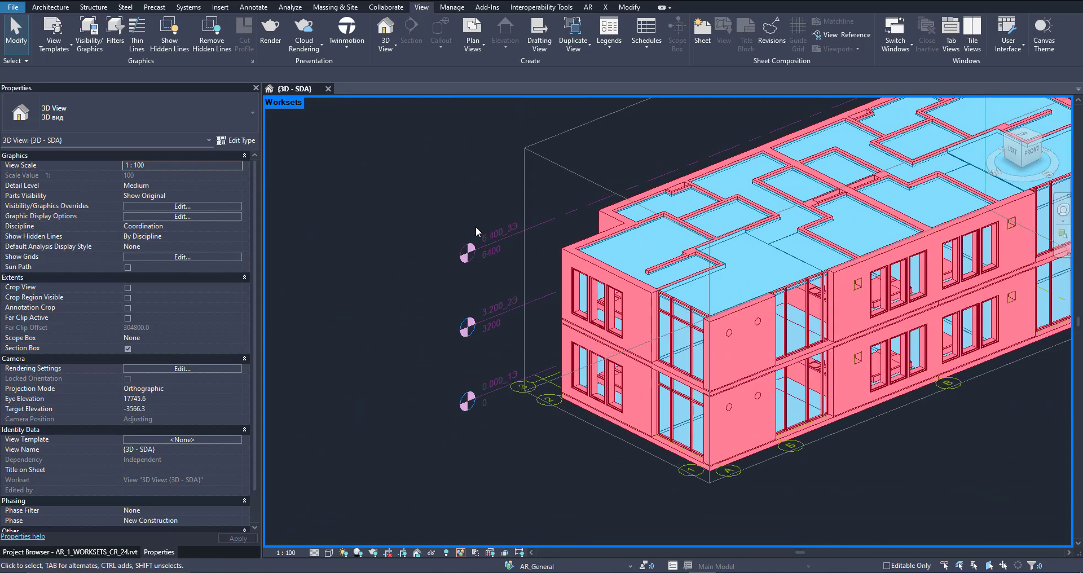
{"action": "left_click", "coordinate": [518, 255]}
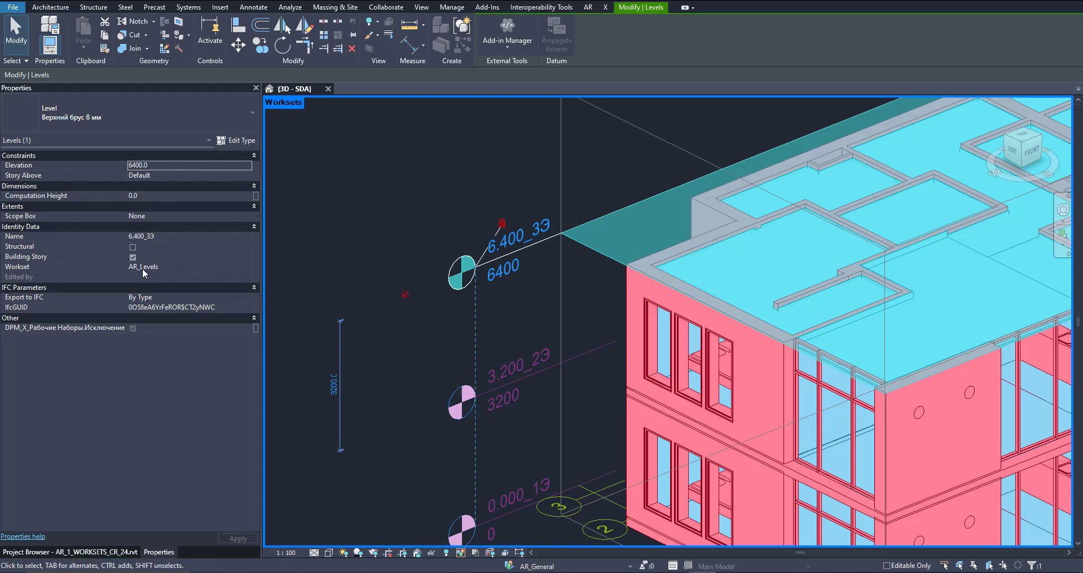
Step: Check which workset is assigned to grid A at the front corner of the building
{"action": "scroll", "coordinate": [601, 158], "scroll_direction": "down", "scroll_amount": 4}
{"action": "scroll", "coordinate": [746, 382], "scroll_direction": "up", "scroll_amount": 3}
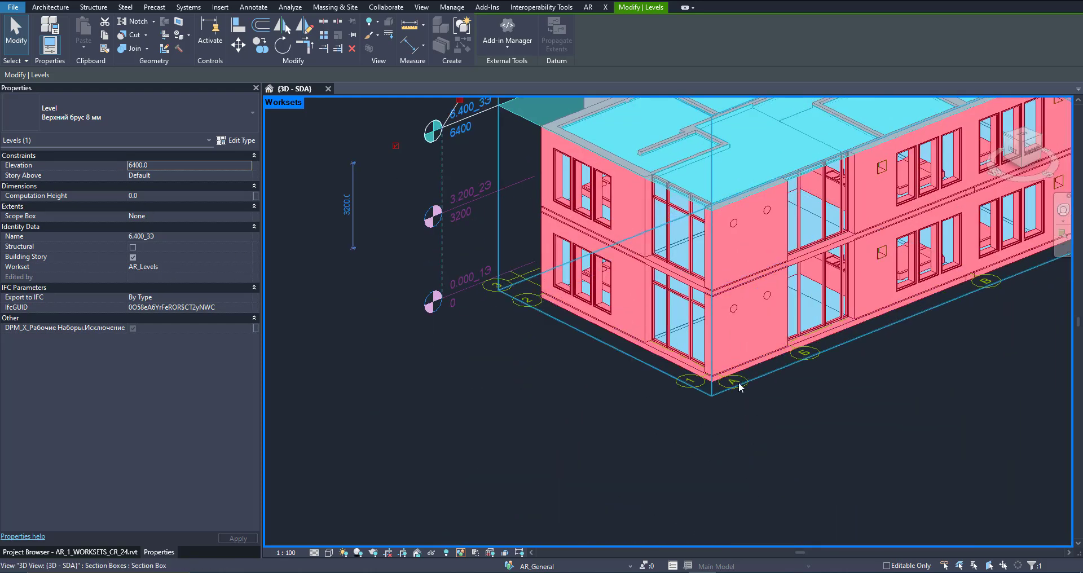
{"action": "left_click", "coordinate": [745, 382]}
{"action": "middle_click_drag", "start_coordinate": [746, 382], "coordinate": [641, 497]}
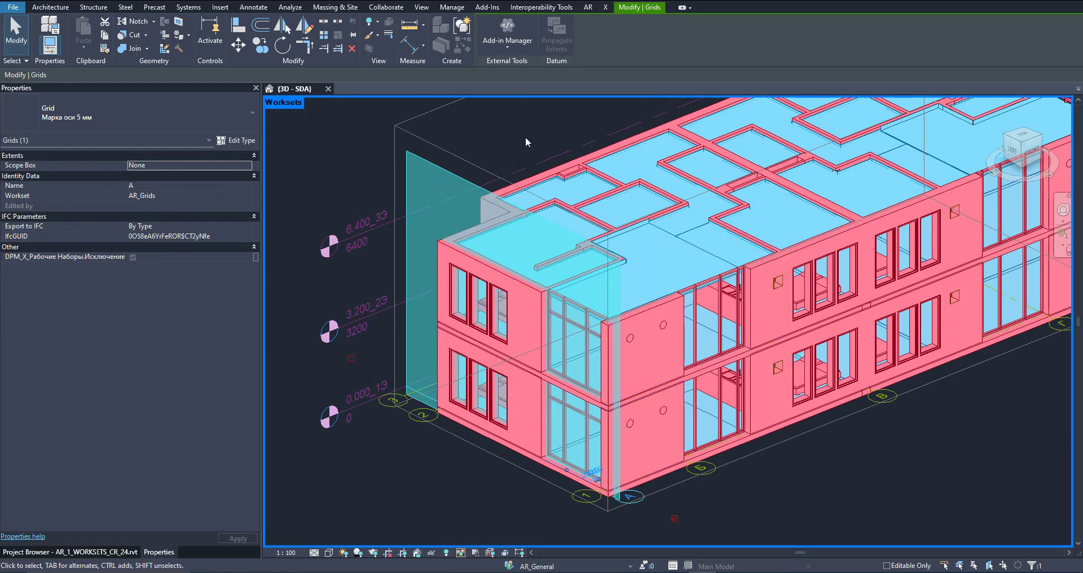
Step: Undo the workset display, assignment and creation in one go, back through Worksets. Creating
{"action": "middle_click_drag", "start_coordinate": [524, 136], "coordinate": [446, 251]}
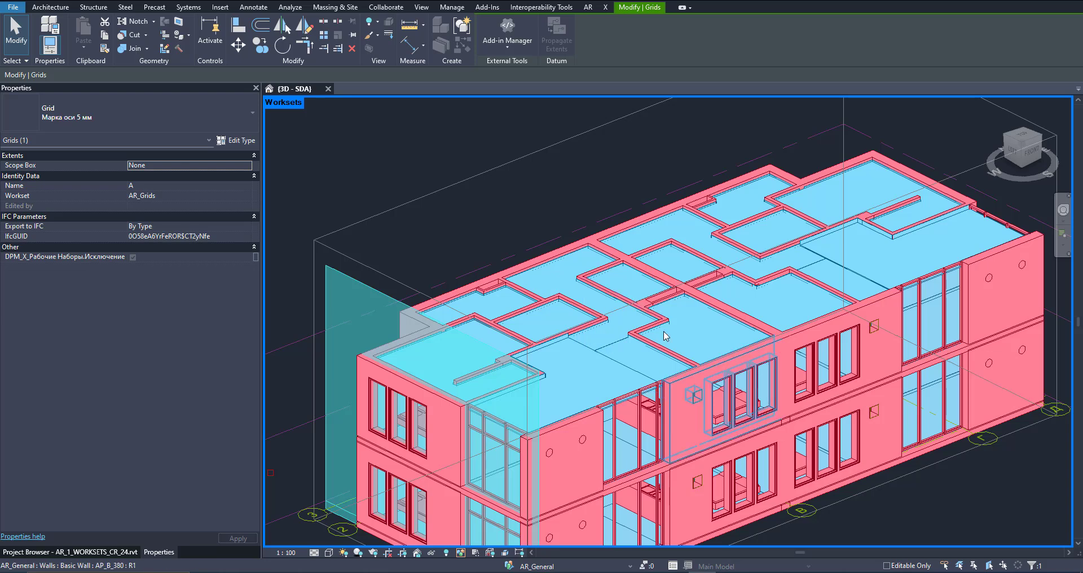
{"action": "middle_click_drag", "start_coordinate": [664, 336], "coordinate": [670, 358]}
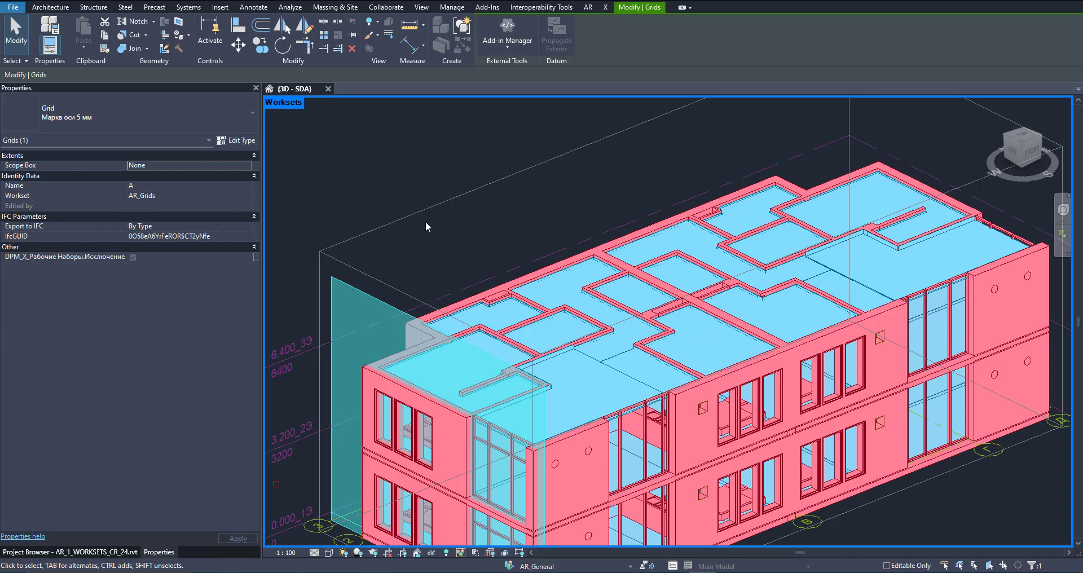
{"action": "scroll", "coordinate": [503, 261], "scroll_direction": "down", "scroll_amount": 1}
{"action": "middle_click_drag", "start_coordinate": [503, 261], "coordinate": [463, 293]}
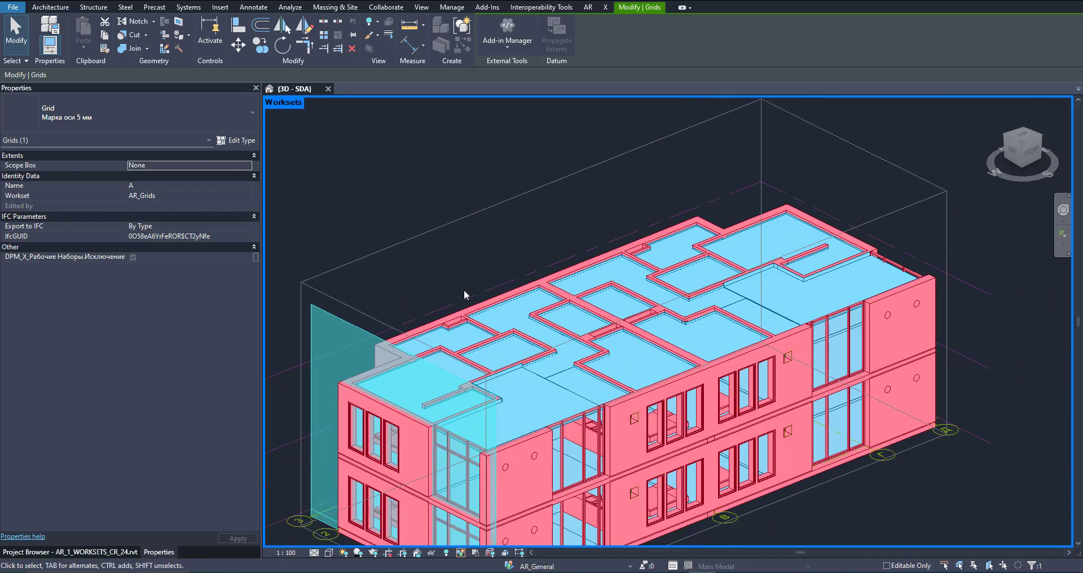
{"action": "scroll", "coordinate": [464, 293], "scroll_direction": "down", "scroll_amount": 1}
{"action": "middle_click_drag", "start_coordinate": [490, 269], "coordinate": [575, 197]}
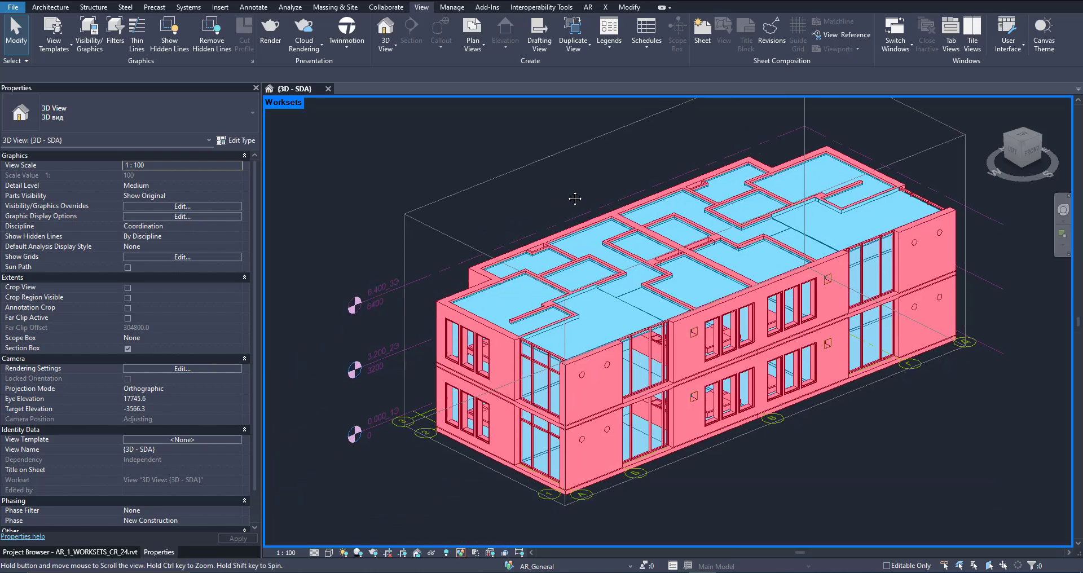
{"action": "left_click", "coordinate": [94, 0]}
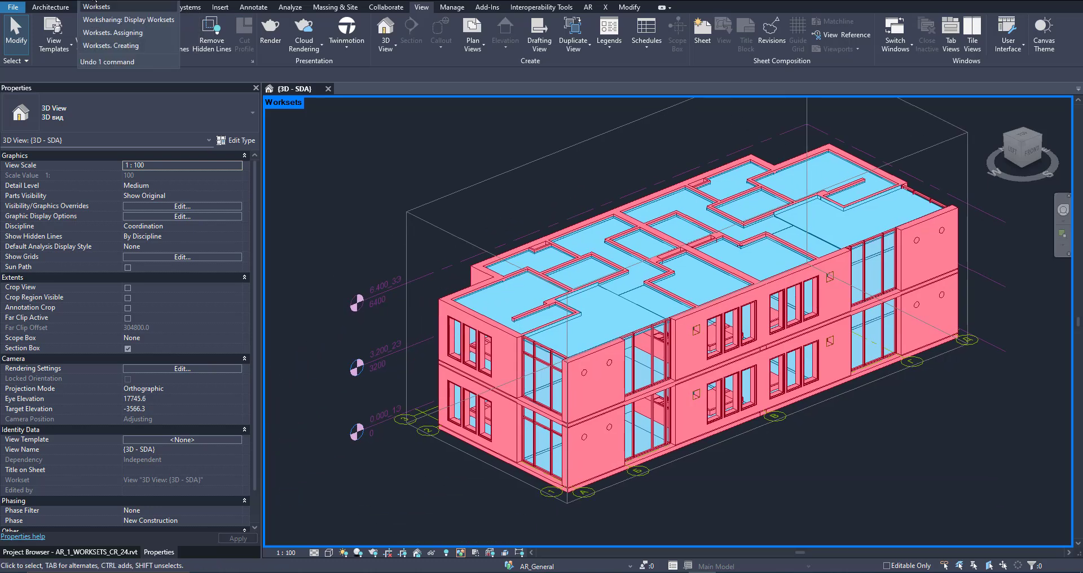
{"action": "left_click", "coordinate": [111, 45]}
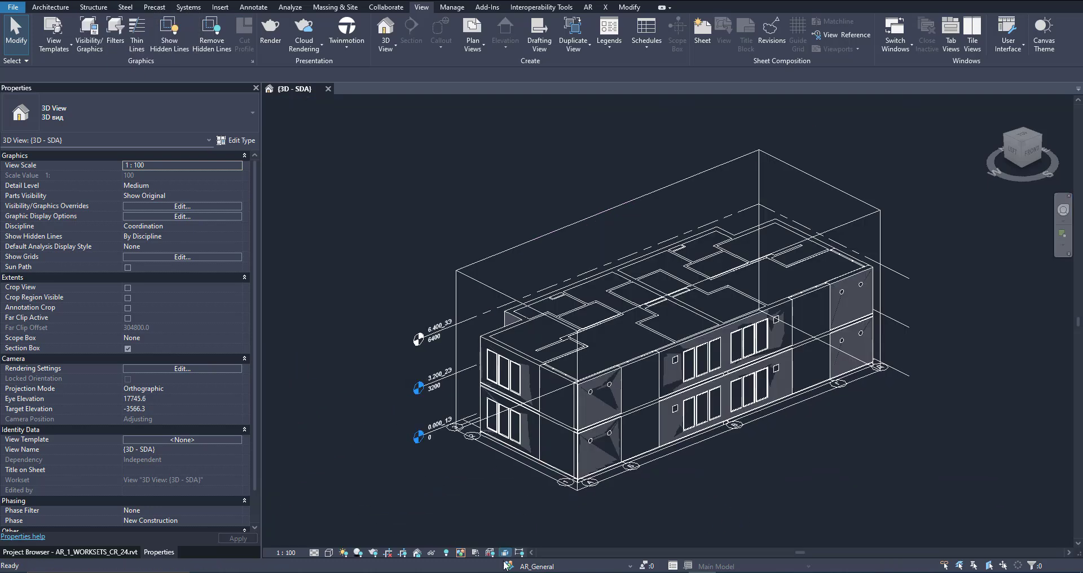
Step: Make Shared Levels and Grids the active workset
{"action": "left_click", "coordinate": [564, 566]}
{"action": "left_click", "coordinate": [569, 555]}
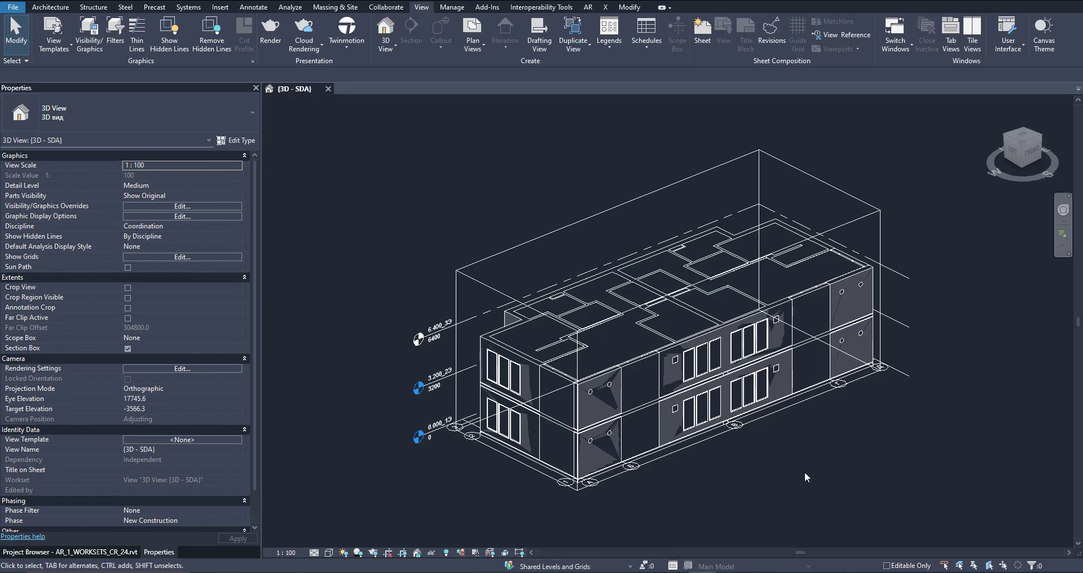
{"action": "middle_click_drag", "start_coordinate": [806, 477], "coordinate": [779, 472]}
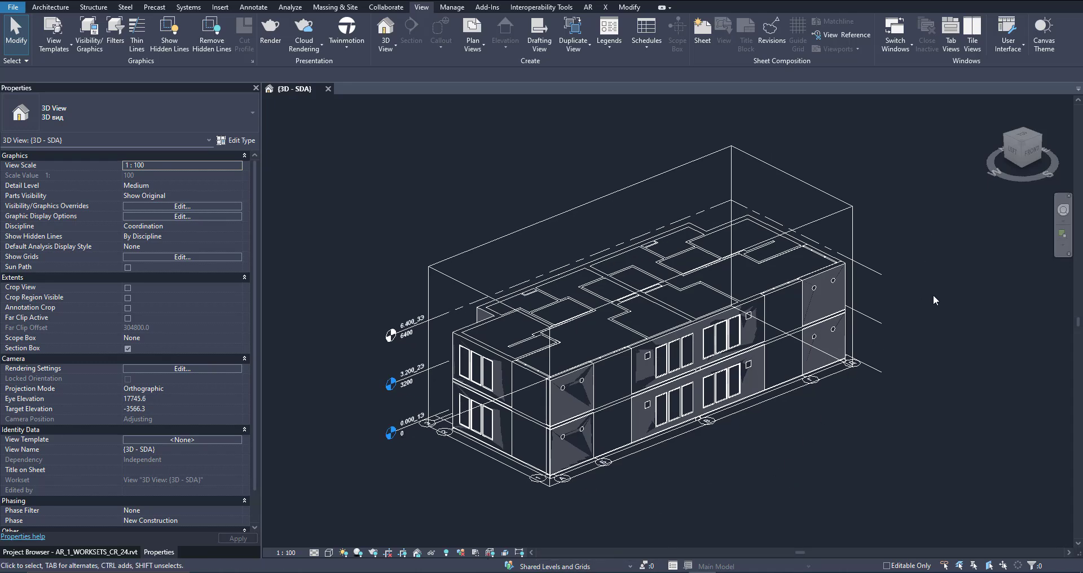
{"action": "middle_click_drag", "start_coordinate": [932, 295], "coordinate": [925, 286]}
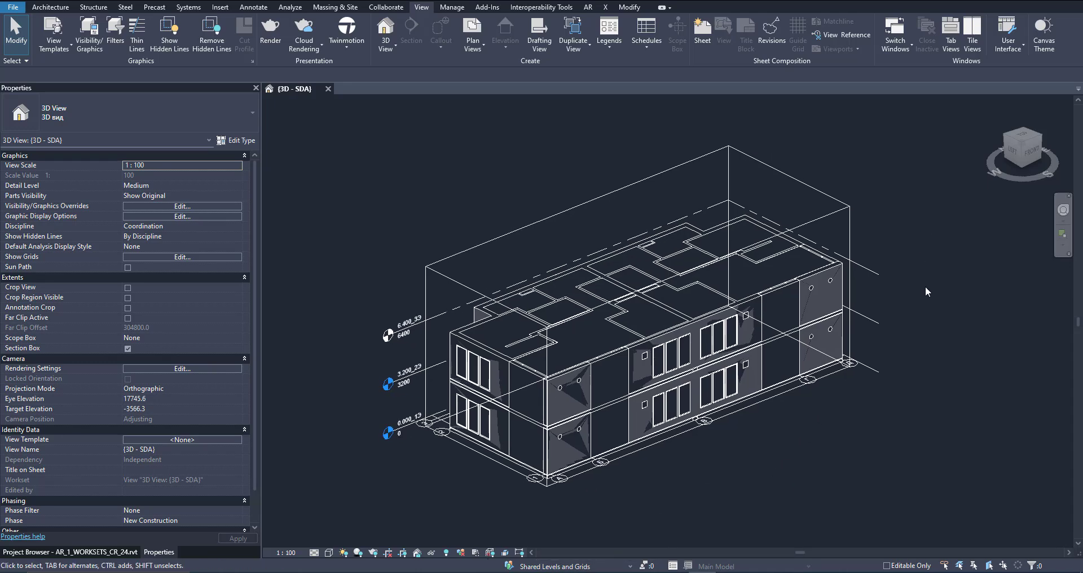
Step: Create and assign worksets split by level by running X_Worksets with the Levels option enabled
{"action": "left_click", "coordinate": [605, 7]}
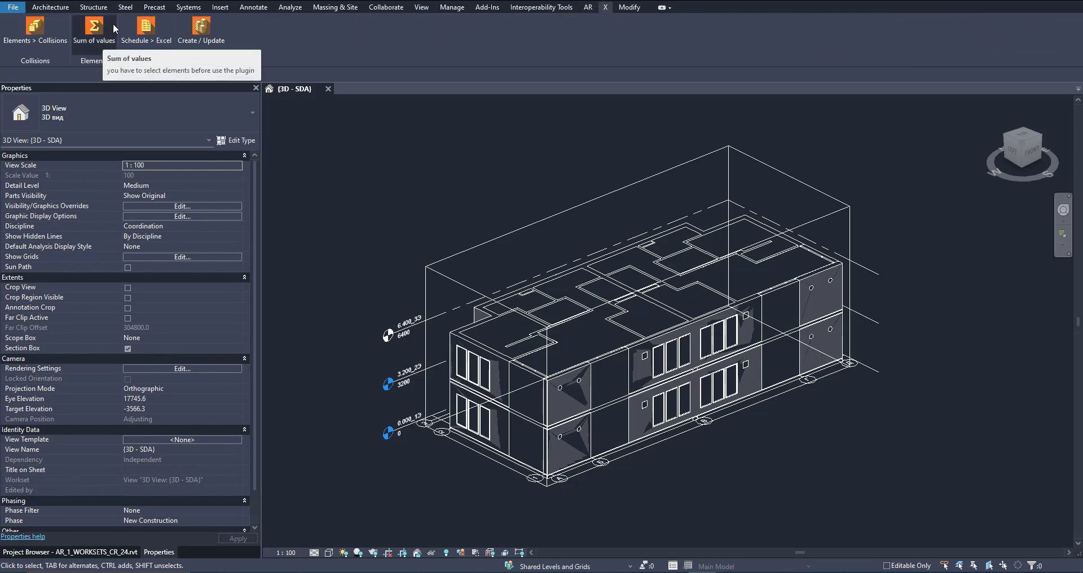
{"action": "left_click", "coordinate": [206, 32]}
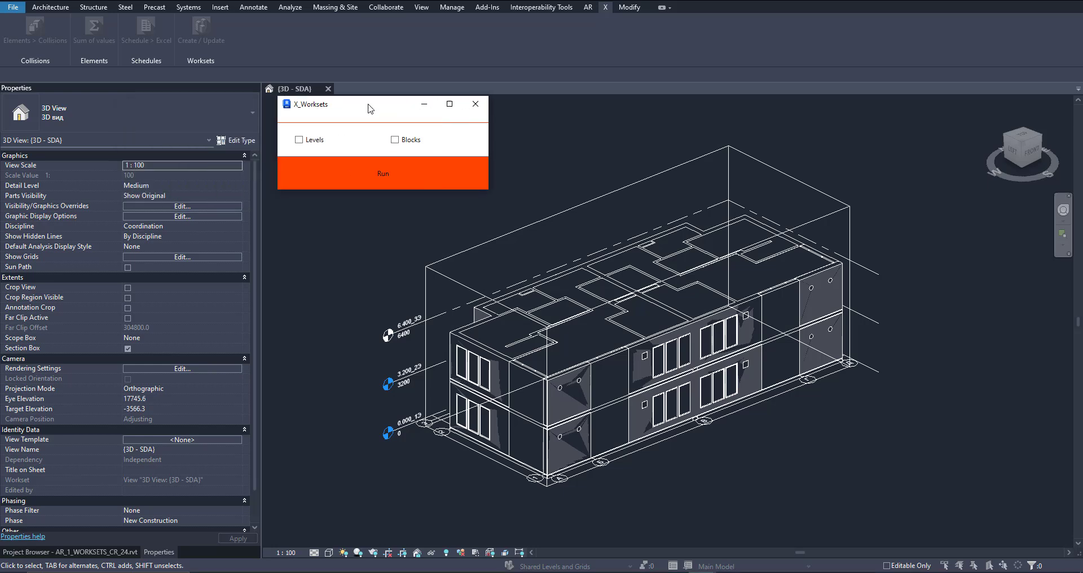
{"action": "left_click_drag", "start_coordinate": [367, 104], "coordinate": [370, 104]}
{"action": "left_click", "coordinate": [316, 141]}
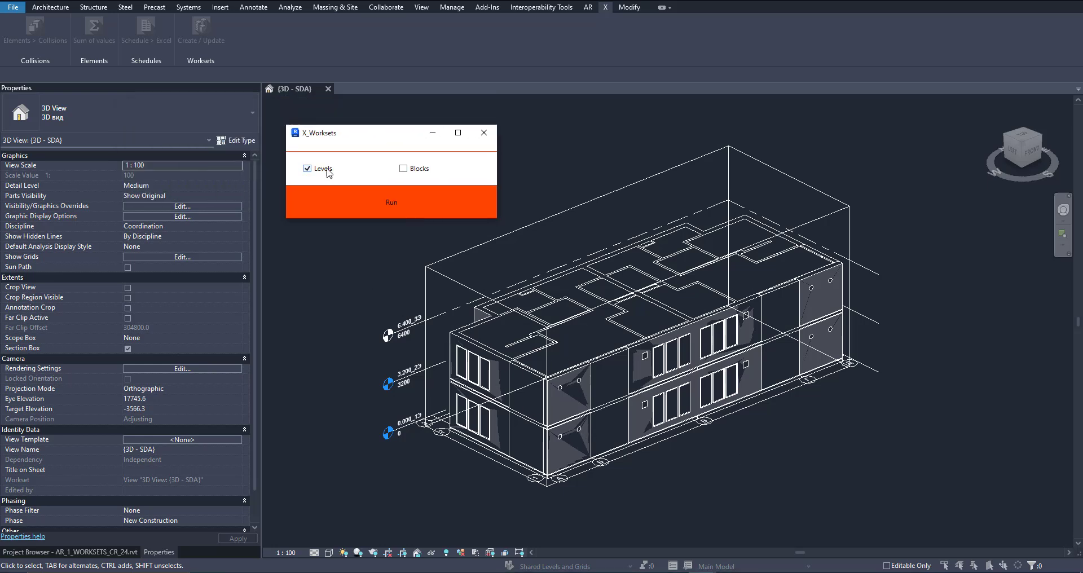
{"action": "left_click", "coordinate": [330, 196]}
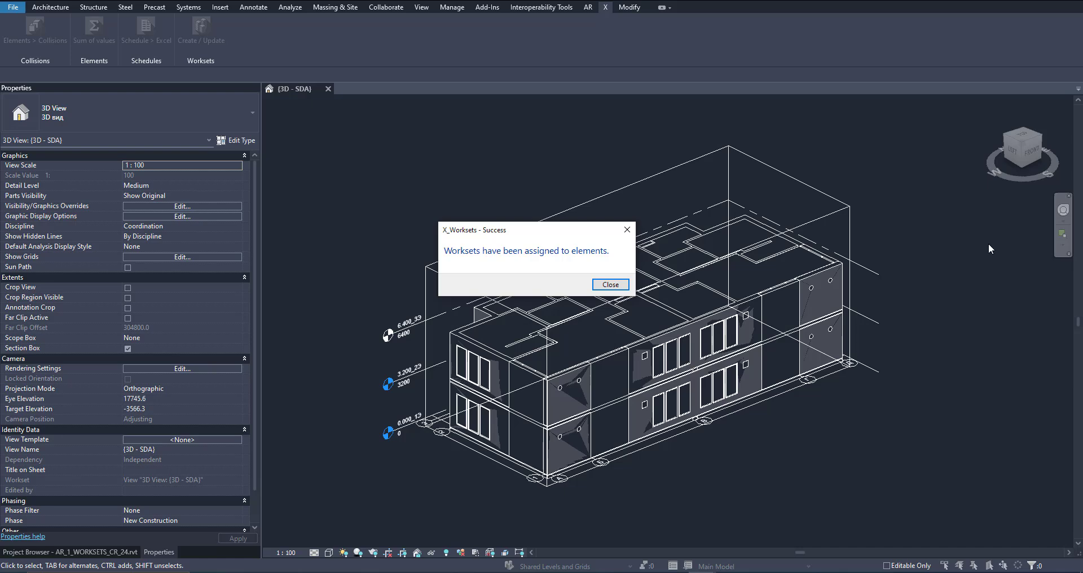
{"action": "left_click", "coordinate": [610, 285]}
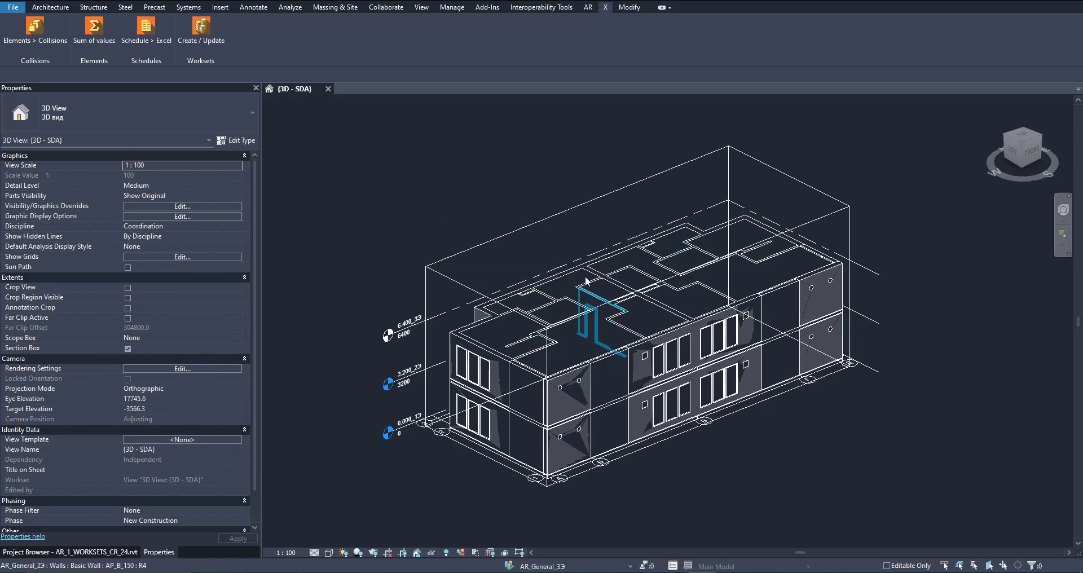
Step: Review the created worksets in the Worksets list and colour the 3D view by workset
{"action": "left_click", "coordinate": [462, 552]}
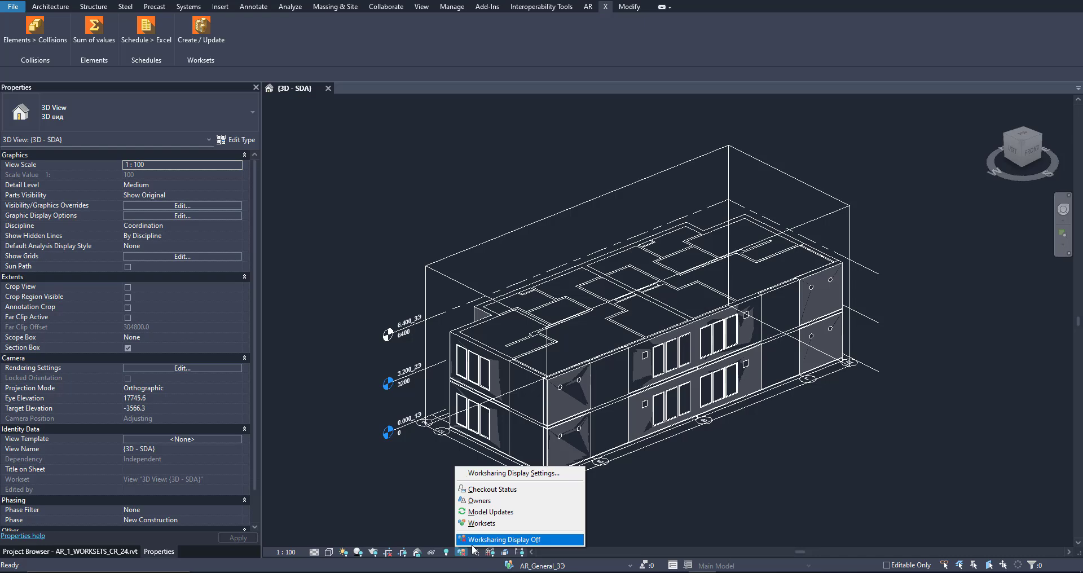
{"action": "left_click", "coordinate": [508, 565]}
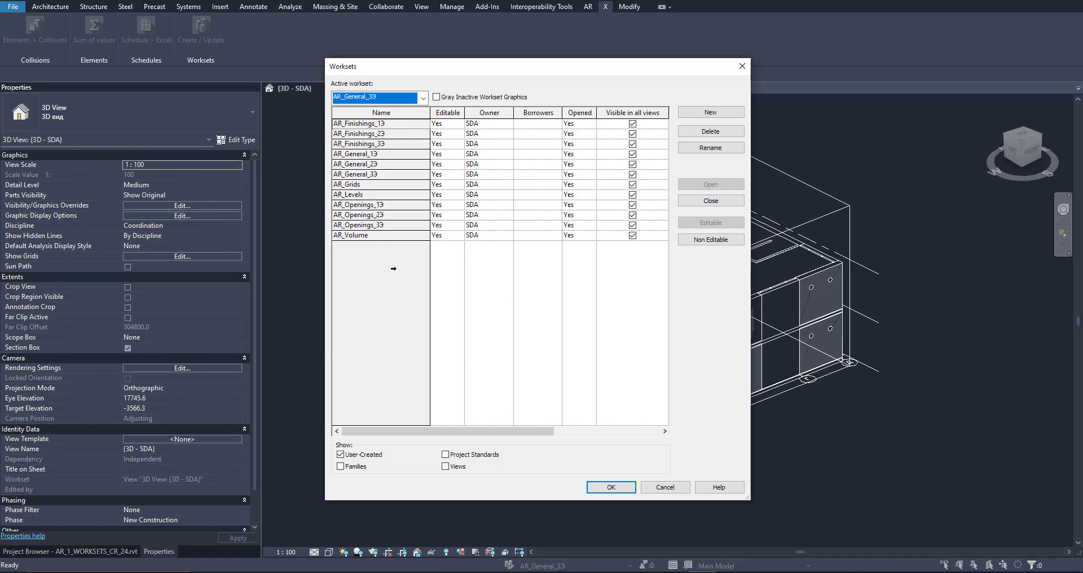
{"action": "left_click", "coordinate": [630, 492]}
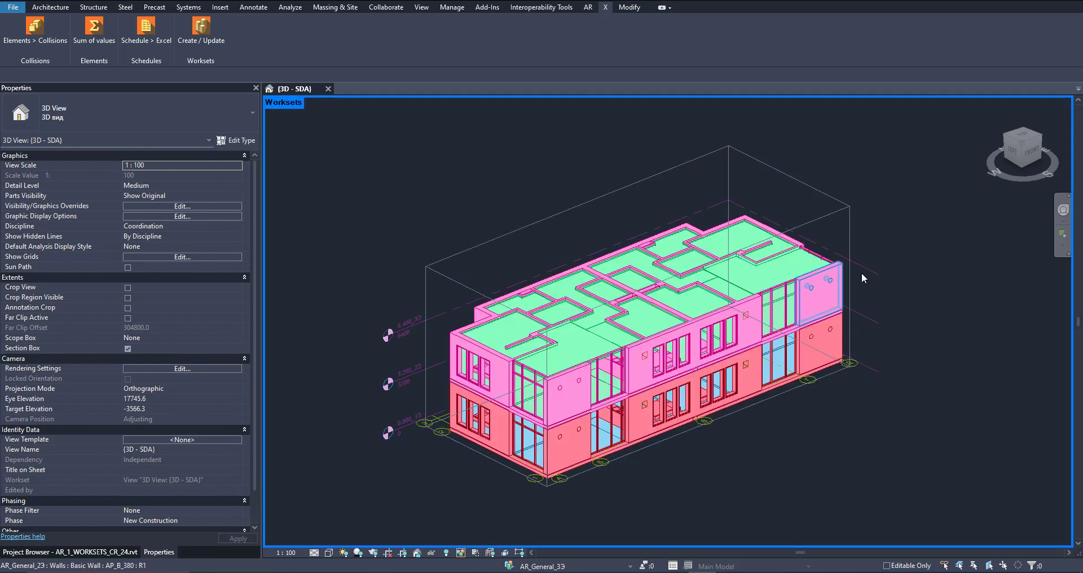
Step: Examine the workset colours on the walls, openings and ceilings of both floors
{"action": "scroll", "coordinate": [870, 282], "scroll_direction": "up", "scroll_amount": 4}
{"action": "middle_click_drag", "start_coordinate": [864, 325], "coordinate": [981, 267]}
{"action": "scroll", "coordinate": [871, 313], "scroll_direction": "down", "scroll_amount": 3}
{"action": "middle_click_drag", "start_coordinate": [710, 368], "coordinate": [705, 376]}
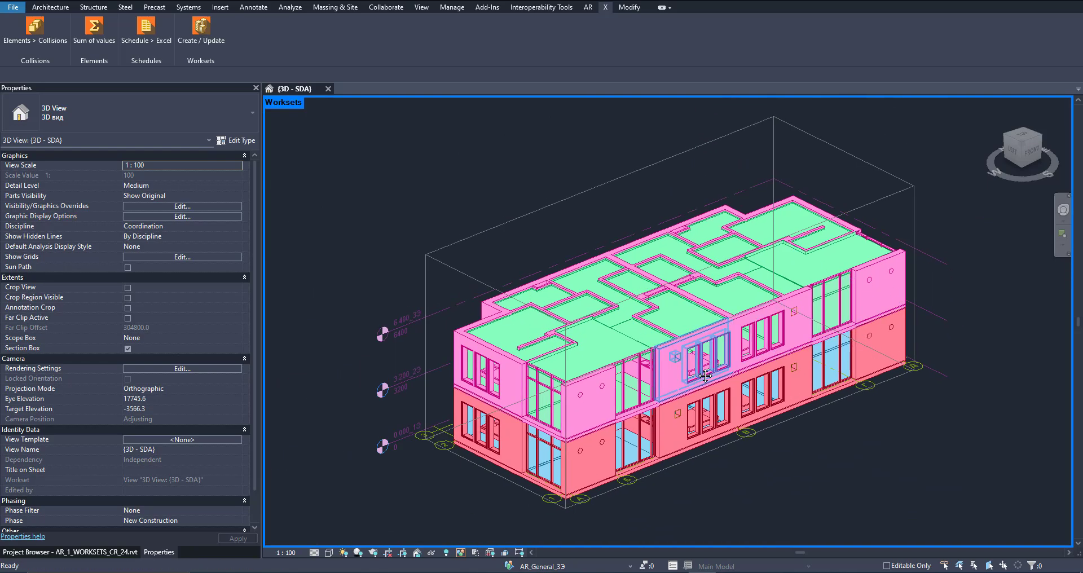
{"action": "scroll", "coordinate": [646, 426], "scroll_direction": "up", "scroll_amount": 2}
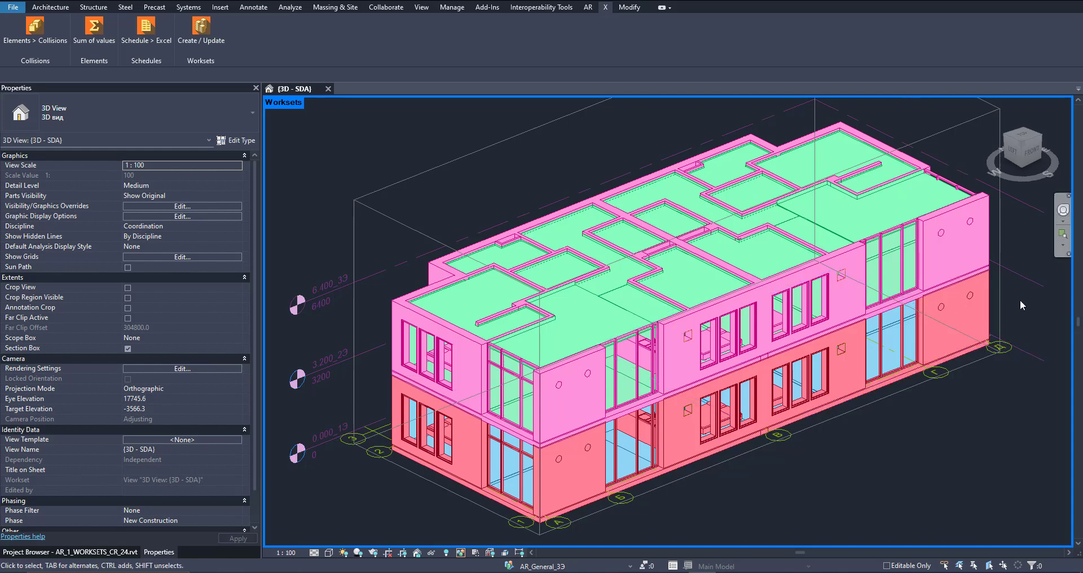
{"action": "scroll", "coordinate": [989, 298], "scroll_direction": "up", "scroll_amount": 2}
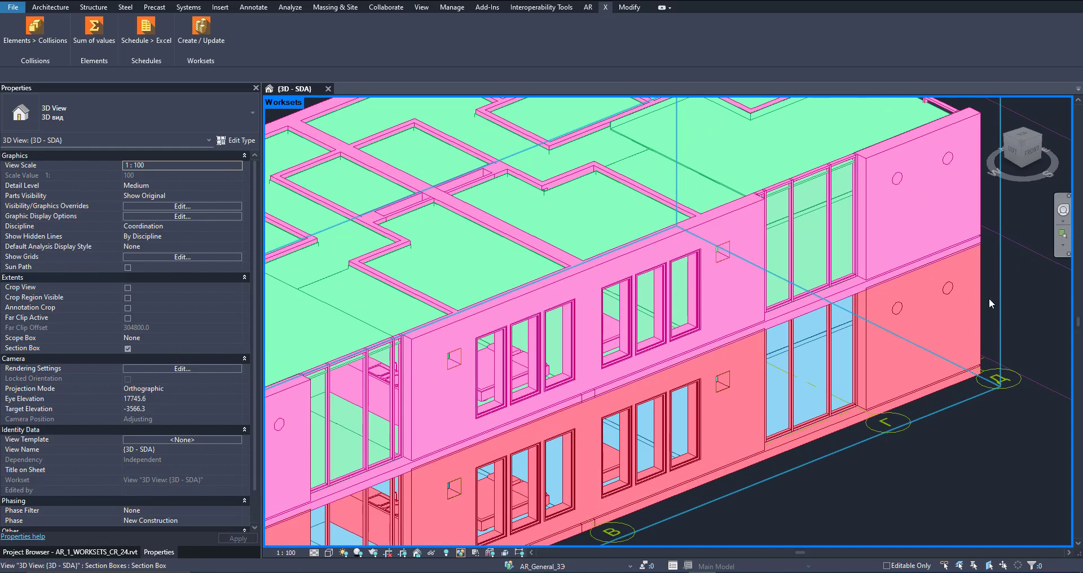
{"action": "scroll", "coordinate": [982, 330], "scroll_direction": "down", "scroll_amount": 2}
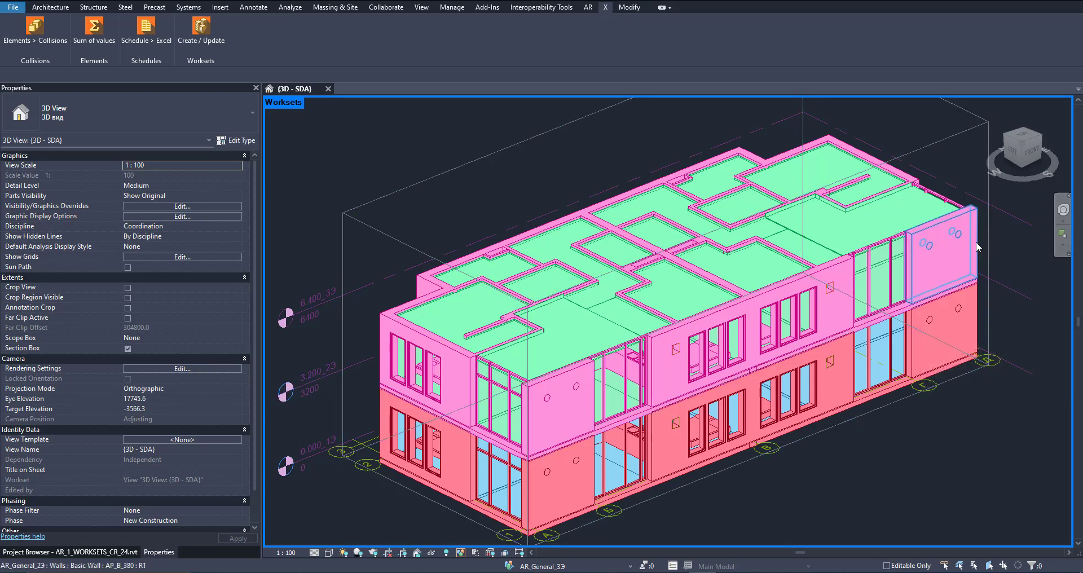
Step: Check the workset of the upper-floor compound ceiling near grid Д and of the ground-floor elements below it
{"action": "left_click", "coordinate": [881, 240]}
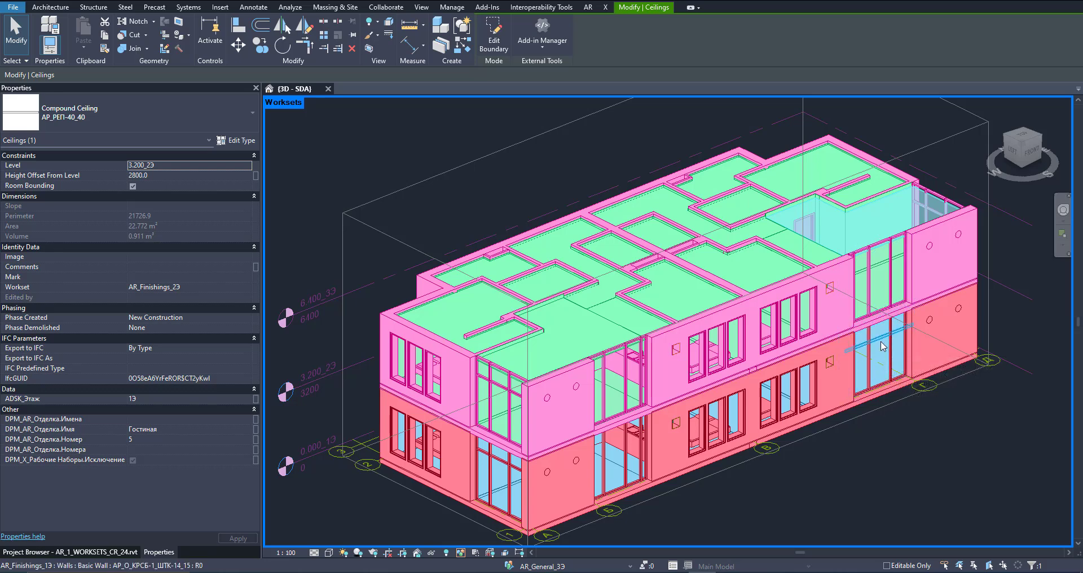
{"action": "scroll", "coordinate": [878, 367], "scroll_direction": "up", "scroll_amount": 3}
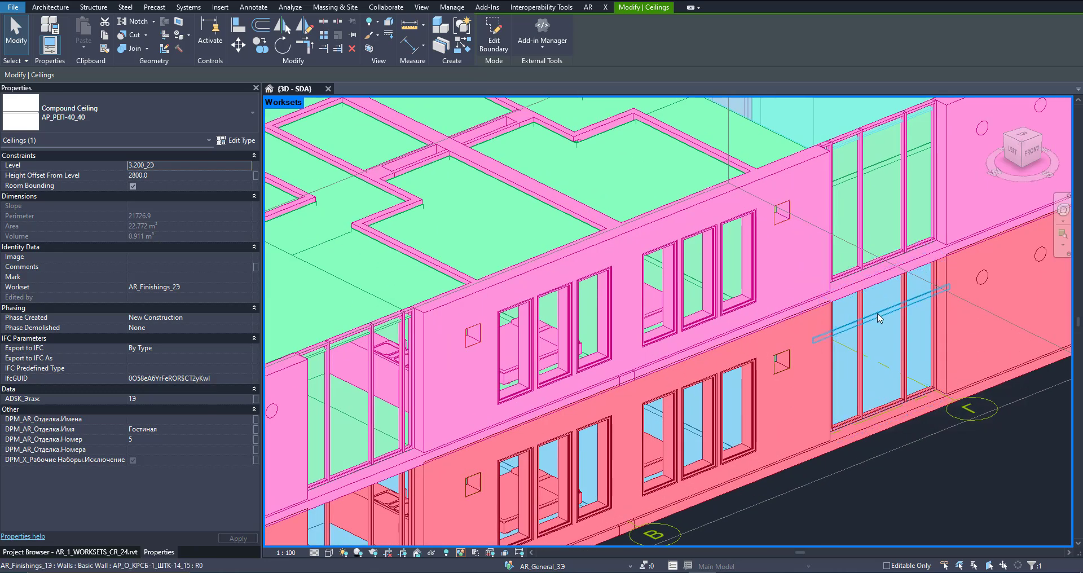
{"action": "scroll", "coordinate": [881, 384], "scroll_direction": "down", "scroll_amount": 3}
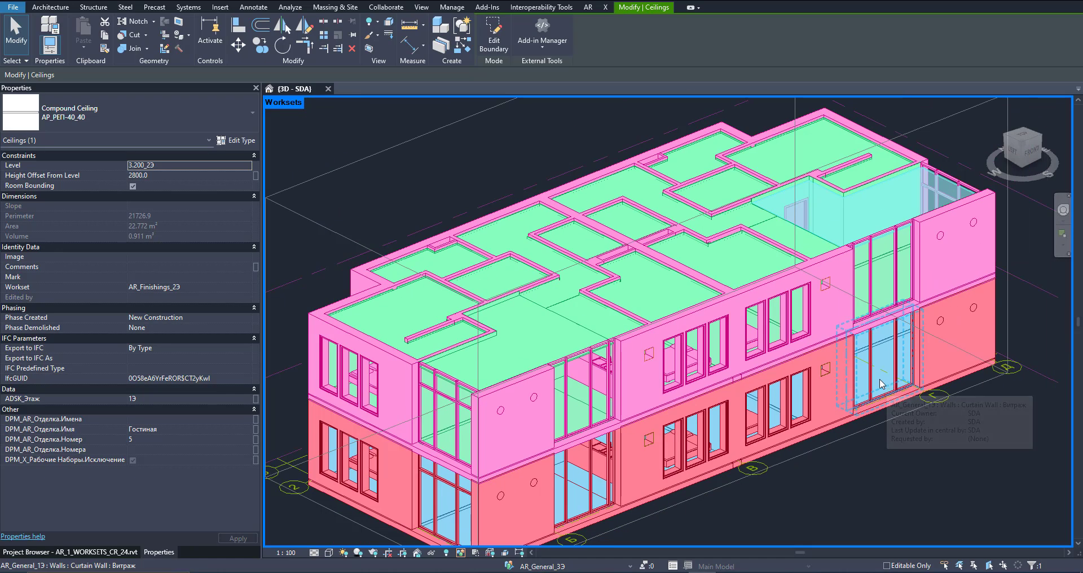
{"action": "scroll", "coordinate": [808, 249], "scroll_direction": "down", "scroll_amount": 3}
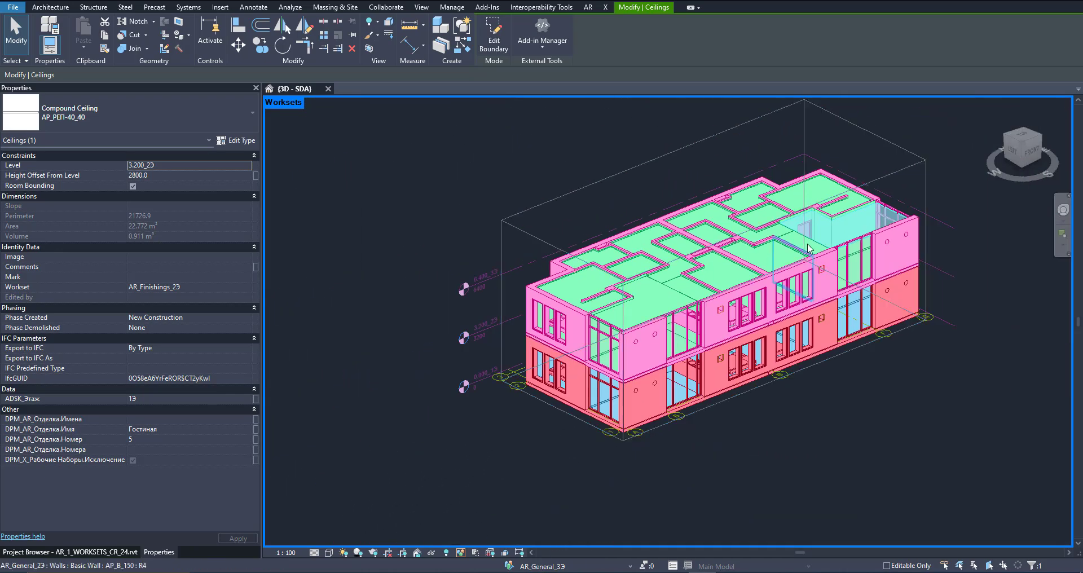
Step: Select the elements at the grid Д end of the building together and reassign the editable ones to the AR_Levels workset
{"action": "middle_click_drag", "start_coordinate": [808, 244], "coordinate": [688, 291]}
{"action": "left_click", "coordinate": [621, 119]}
{"action": "left_click_drag", "start_coordinate": [605, 122], "coordinate": [821, 380]}
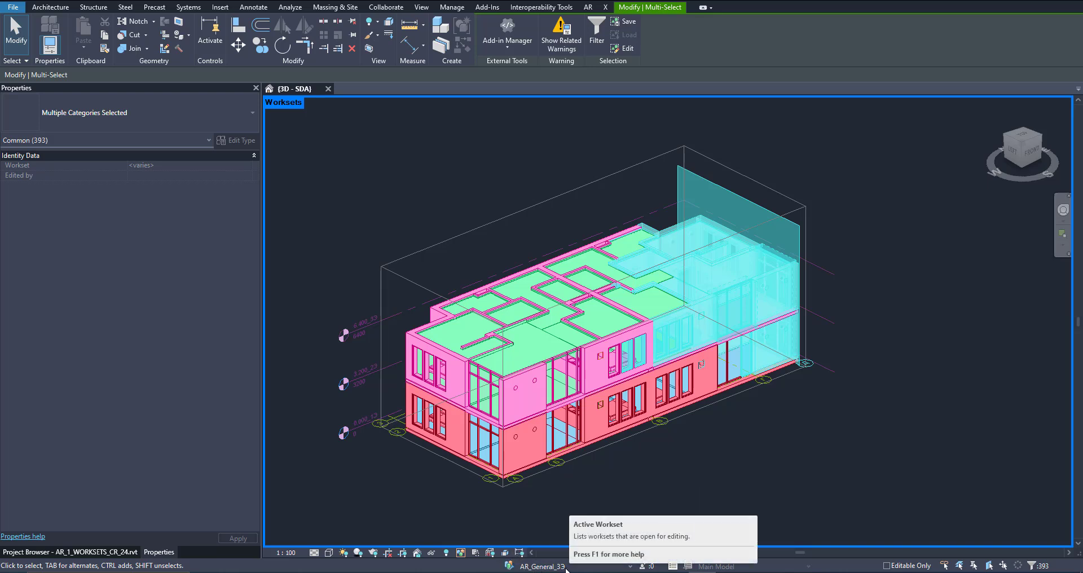
{"action": "scroll", "coordinate": [743, 295], "scroll_direction": "up", "scroll_amount": 3}
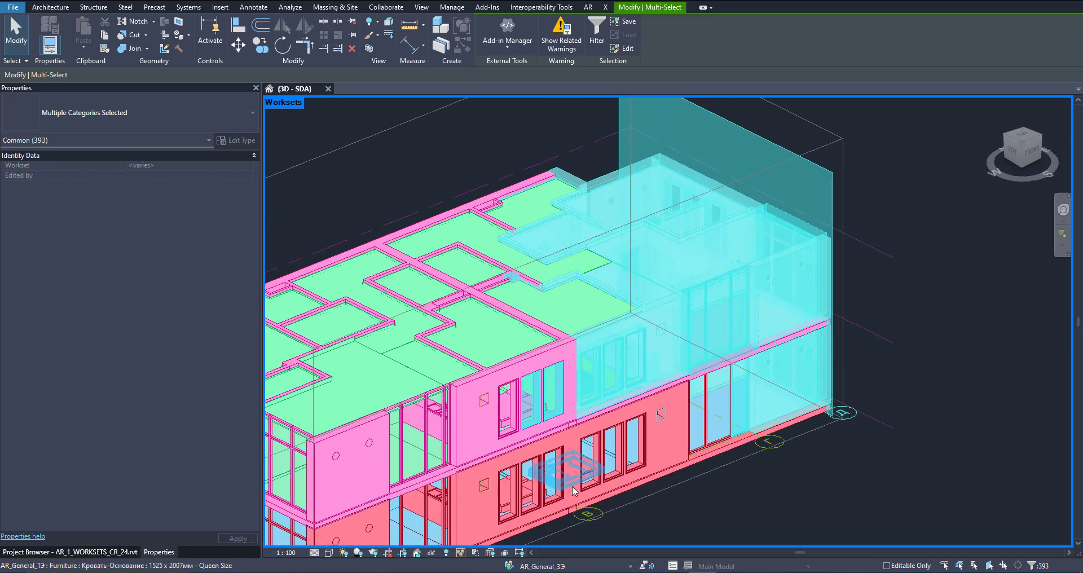
{"action": "middle_click_drag", "start_coordinate": [544, 235], "coordinate": [769, 237]}
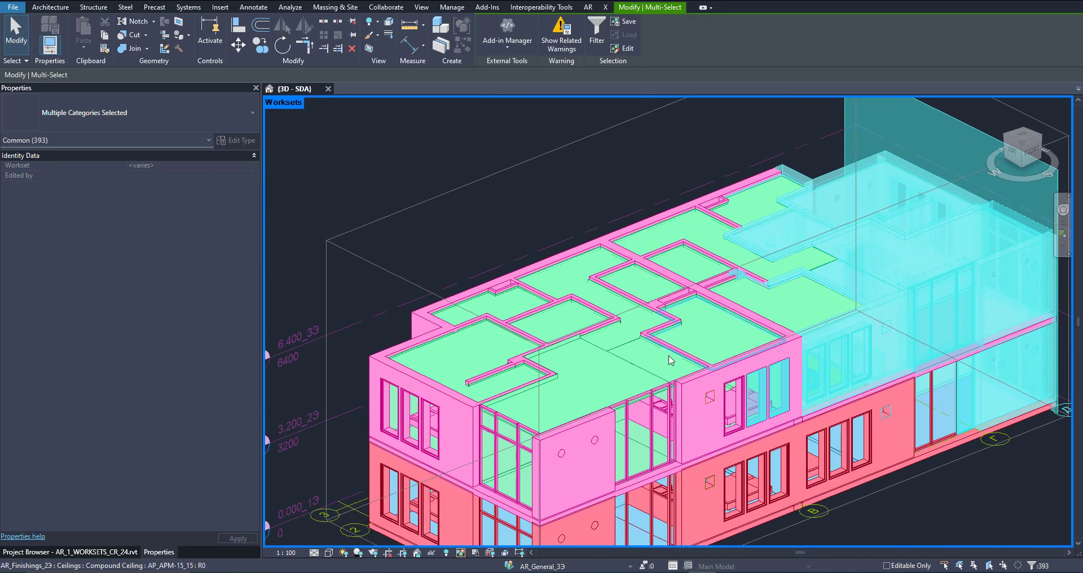
{"action": "middle_click_drag", "start_coordinate": [727, 386], "coordinate": [638, 427]}
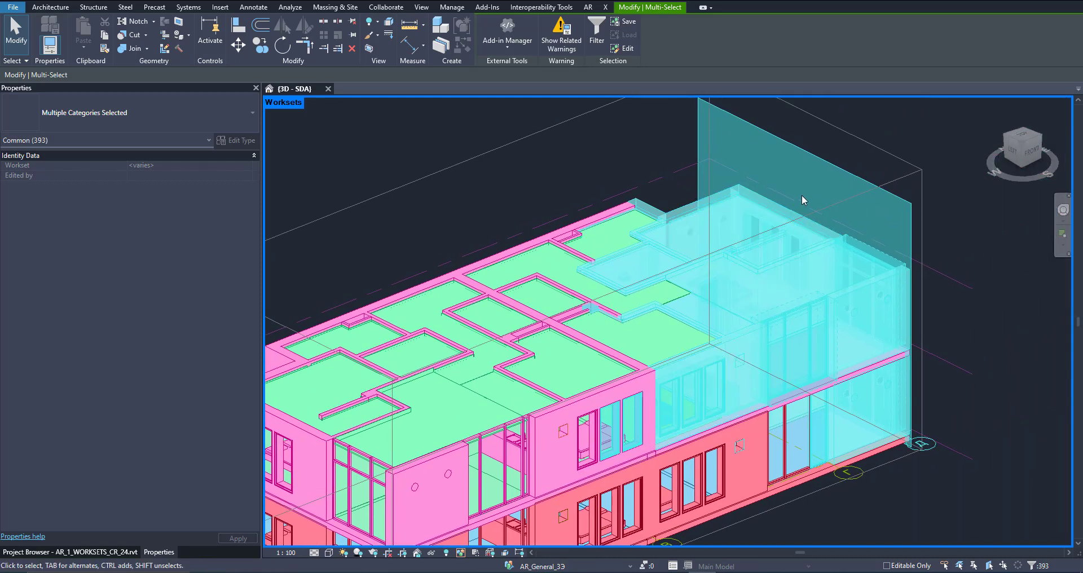
{"action": "scroll", "coordinate": [194, 202], "scroll_direction": "down", "scroll_amount": 3}
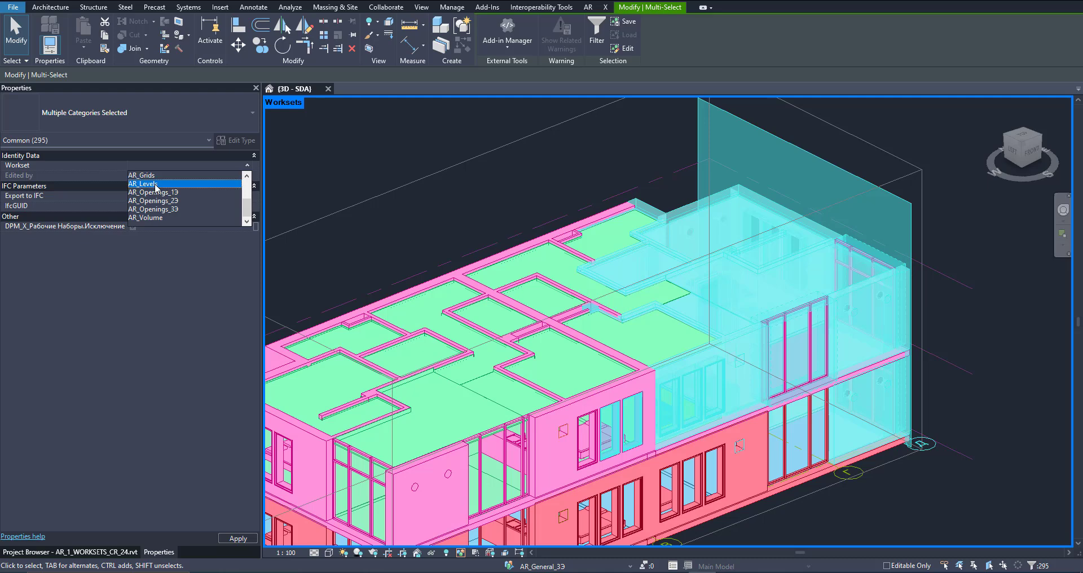
{"action": "left_click", "coordinate": [170, 184]}
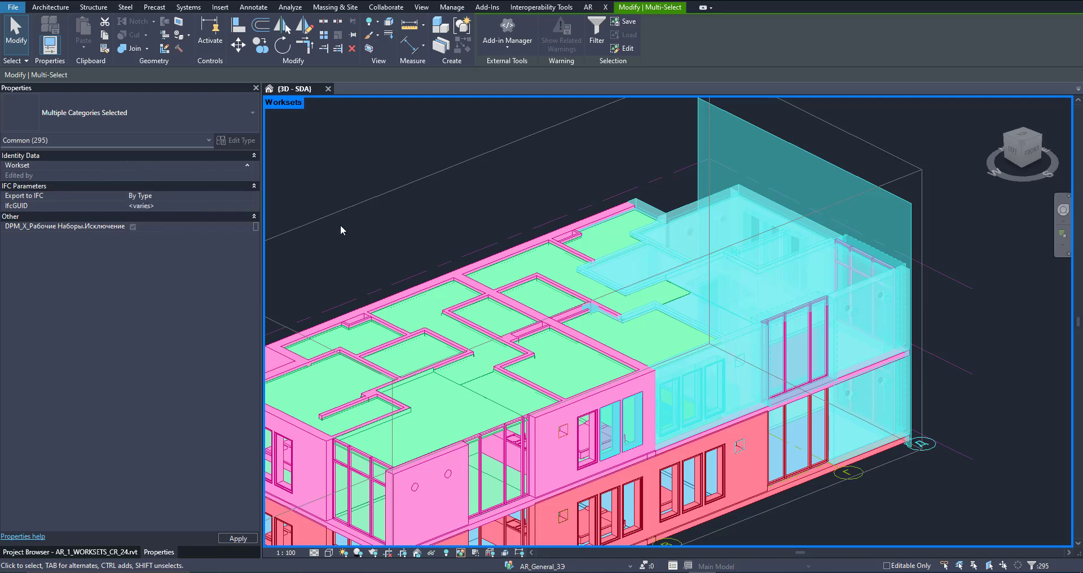
{"action": "left_click", "coordinate": [973, 267]}
{"action": "scroll", "coordinate": [738, 333], "scroll_direction": "down", "scroll_amount": 3}
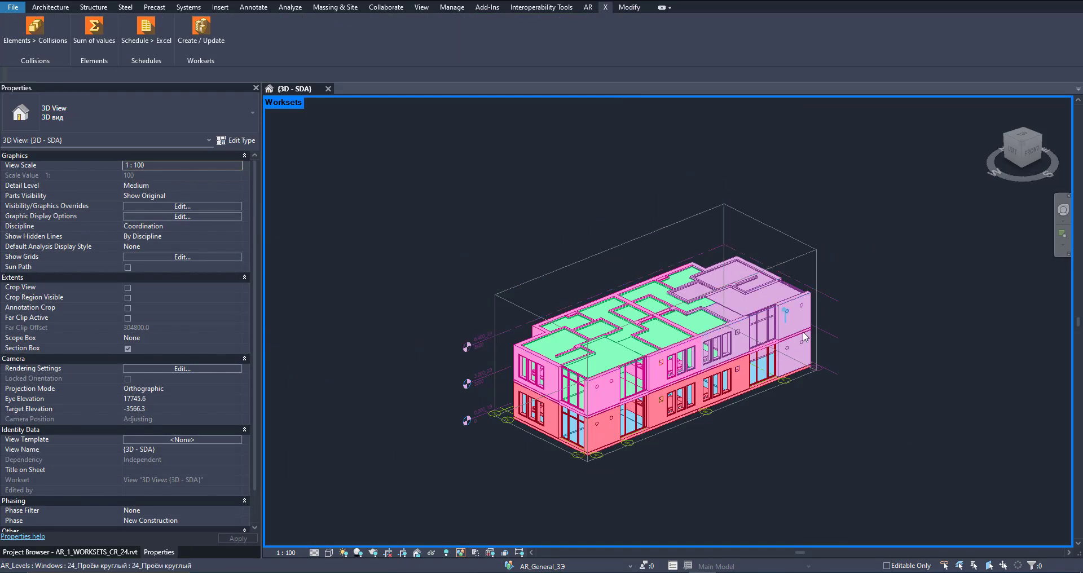
{"action": "scroll", "coordinate": [803, 351], "scroll_direction": "up", "scroll_amount": 3}
{"action": "scroll", "coordinate": [920, 233], "scroll_direction": "down", "scroll_amount": 5}
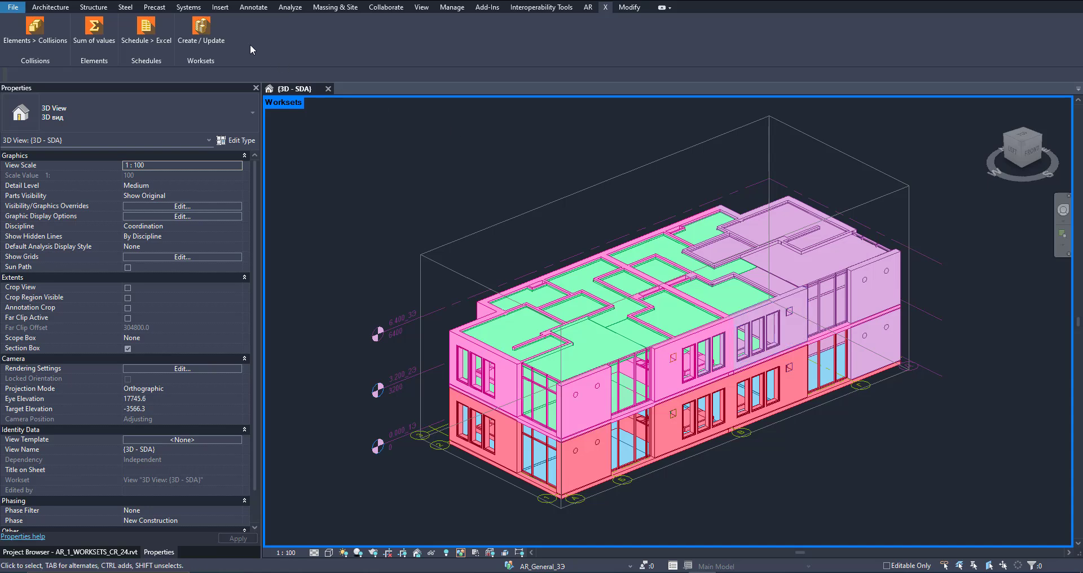
Step: Update the element worksets split by levels with the X_Worksets plugin and check the grid Д end of the building
{"action": "left_click", "coordinate": [201, 31]}
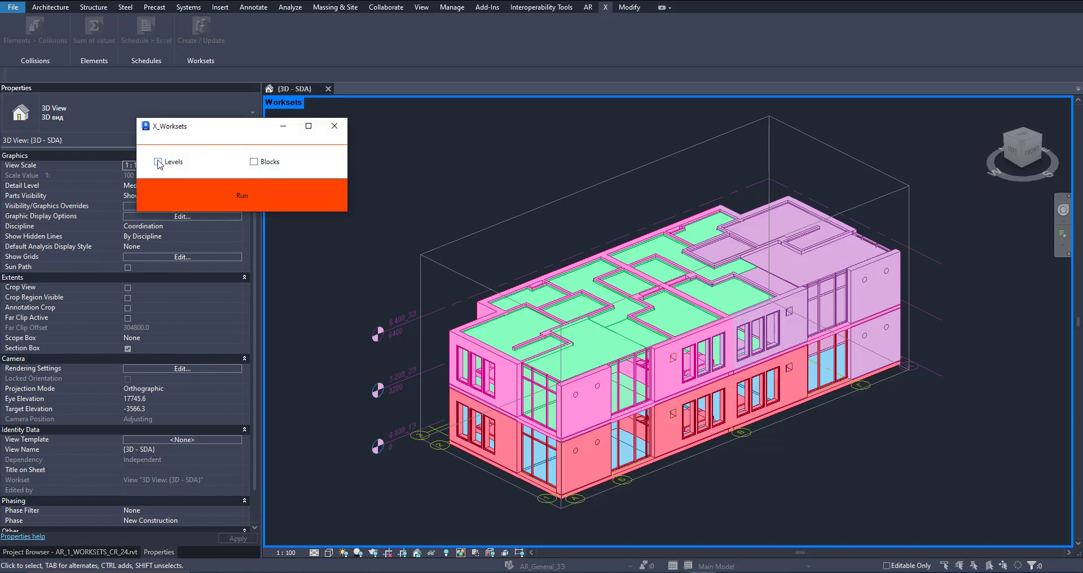
{"action": "left_click", "coordinate": [158, 162]}
{"action": "left_click", "coordinate": [266, 188]}
{"action": "left_click", "coordinate": [608, 280]}
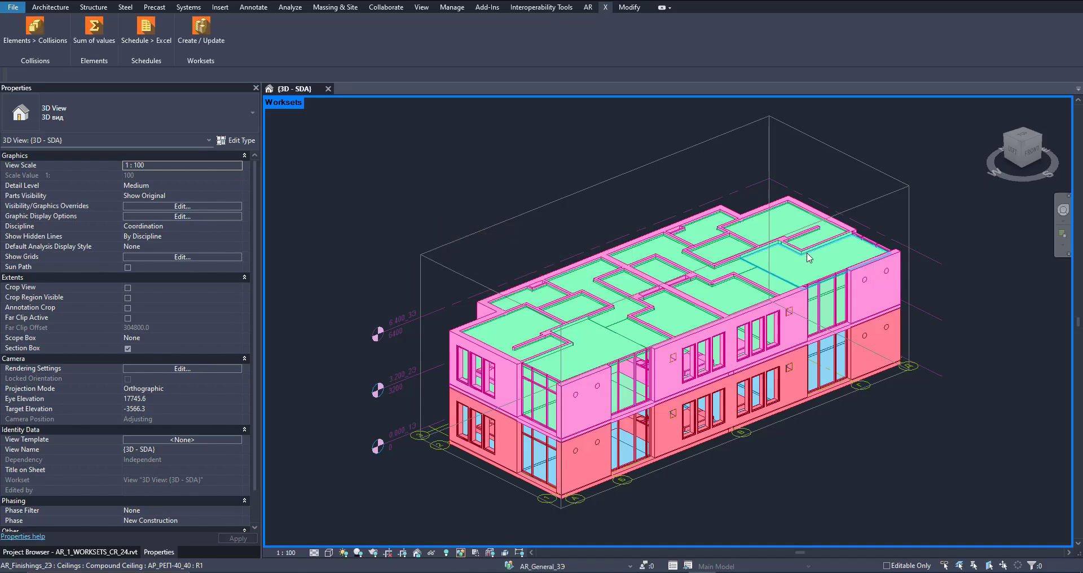
{"action": "scroll", "coordinate": [902, 277], "scroll_direction": "up", "scroll_amount": 6}
{"action": "scroll", "coordinate": [724, 284], "scroll_direction": "down", "scroll_amount": 4}
{"action": "middle_click_drag", "start_coordinate": [654, 255], "coordinate": [734, 307]}
{"action": "middle_click_drag", "start_coordinate": [637, 355], "coordinate": [739, 308]}
Step: Undo all workset commands back through the initial workset creation
{"action": "left_click", "coordinate": [91, 1]}
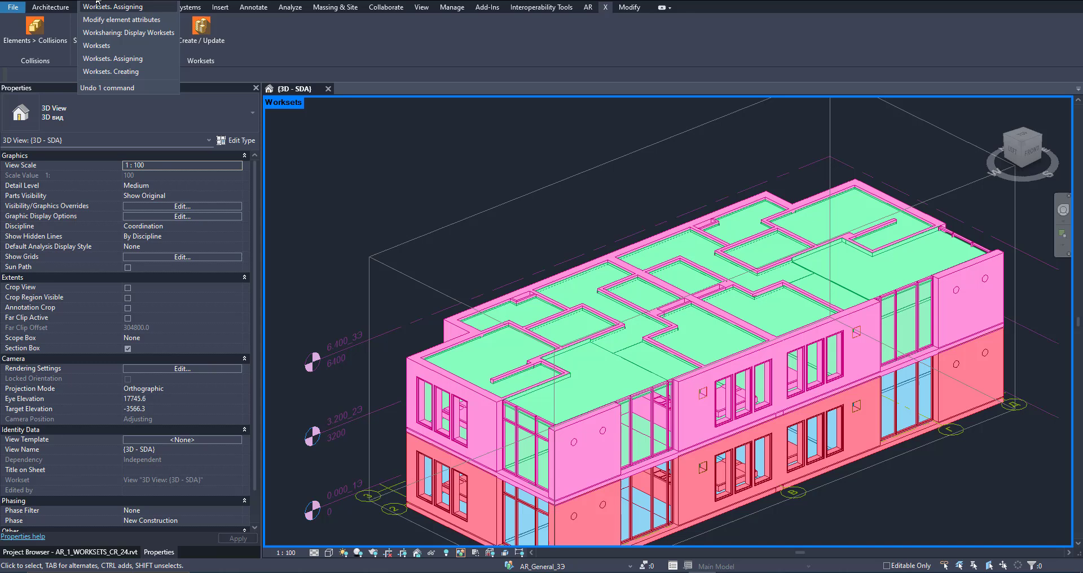
{"action": "left_click", "coordinate": [113, 71]}
Step: Open the Level 1 floor plan from the project's views
{"action": "left_click", "coordinate": [104, 552]}
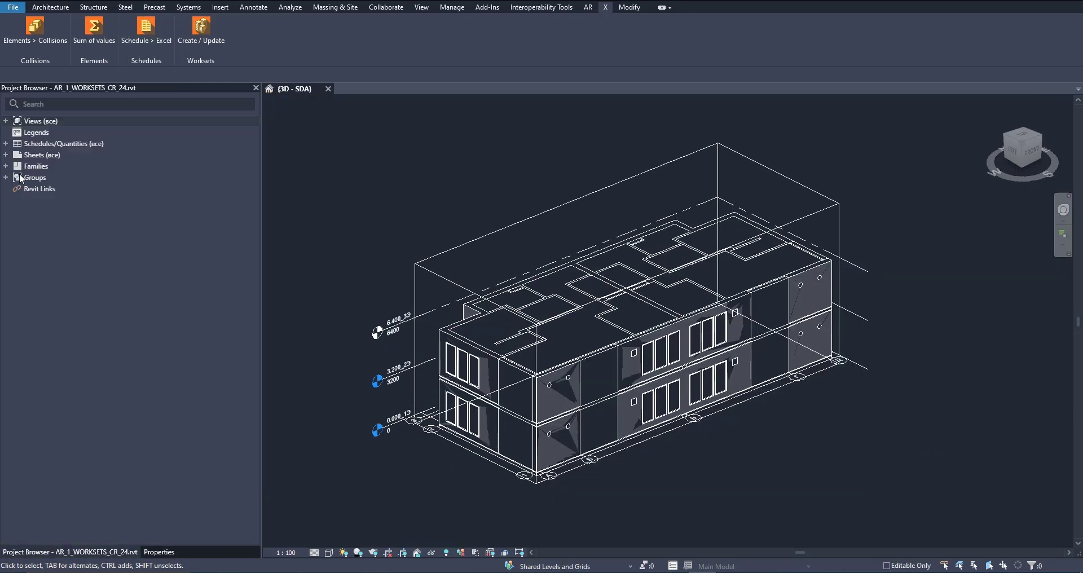
{"action": "left_click", "coordinate": [6, 122]}
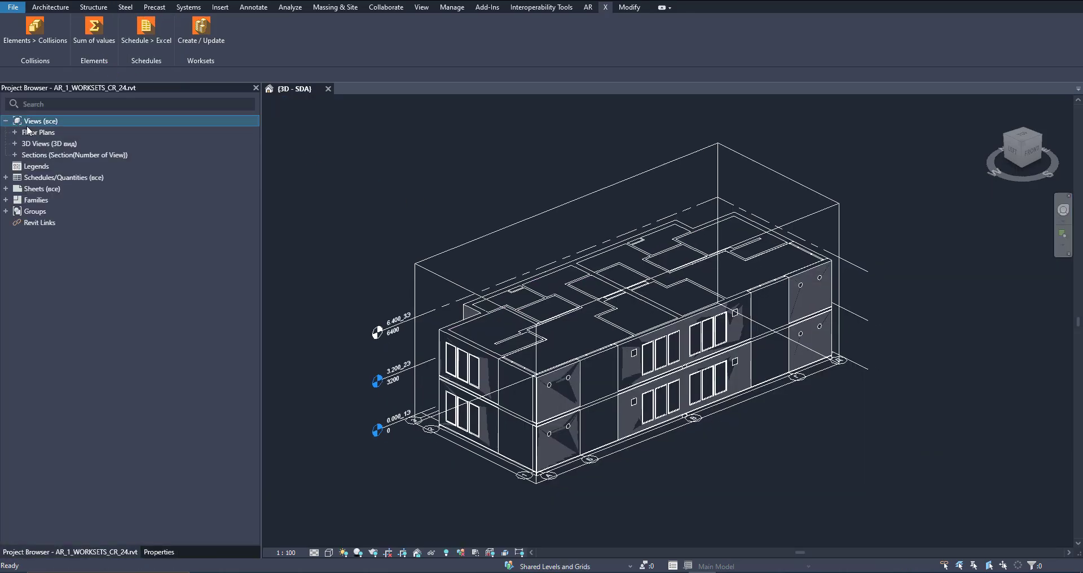
{"action": "left_click", "coordinate": [14, 132]}
{"action": "left_click", "coordinate": [38, 144]}
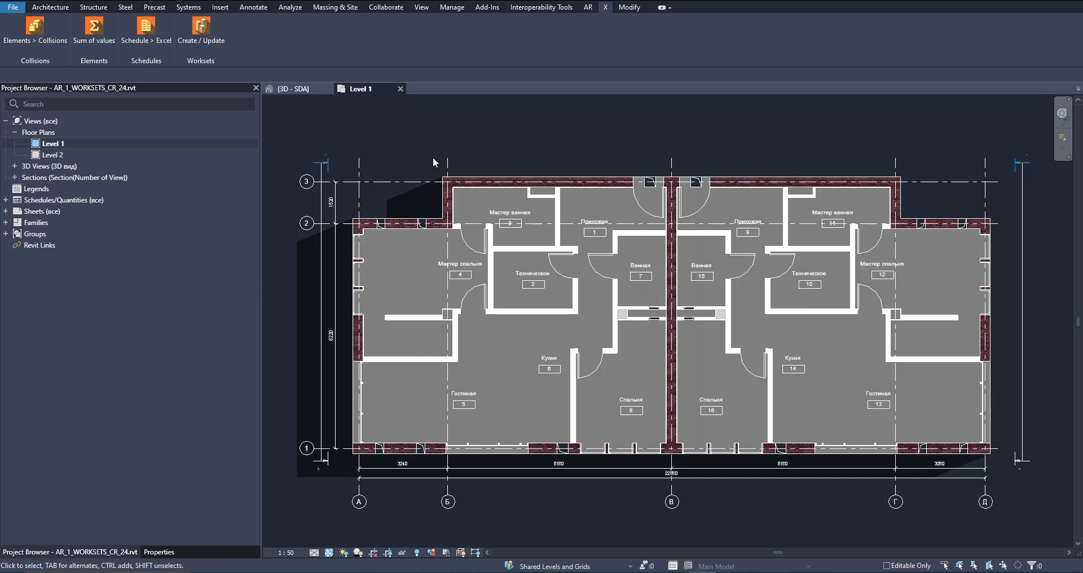
Step: Inspect the view names and other properties of the two block sections beside grids А and Д on the Level 1 plan
{"action": "left_click", "coordinate": [322, 437]}
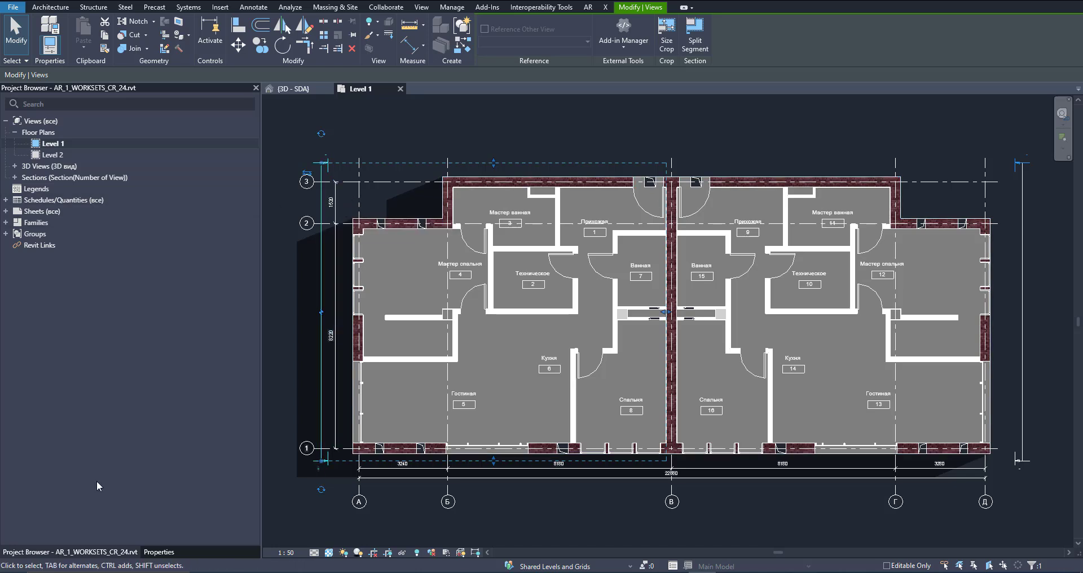
{"action": "left_click", "coordinate": [159, 552]}
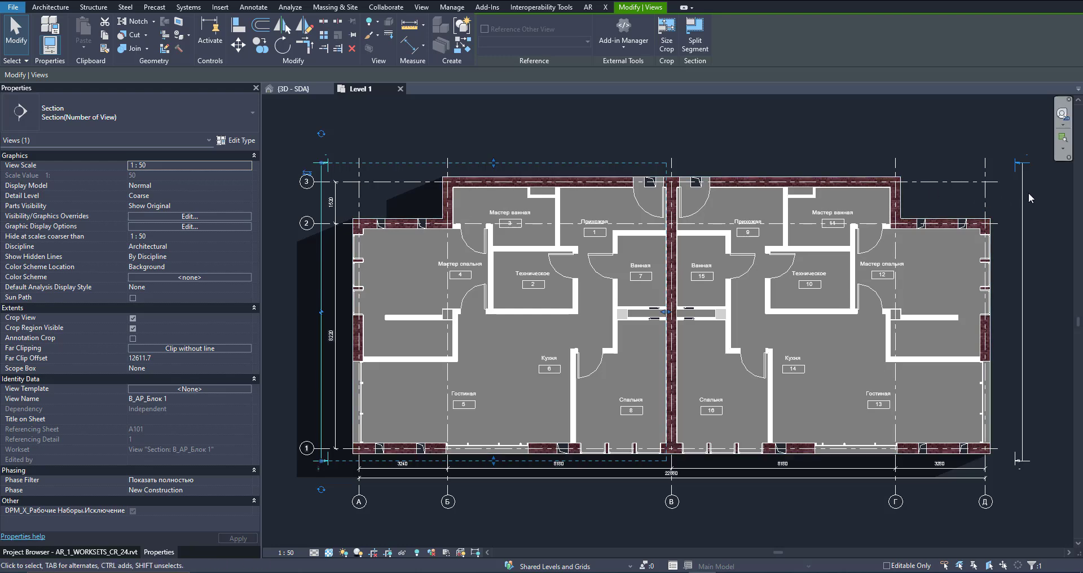
{"action": "left_click", "coordinate": [1019, 210]}
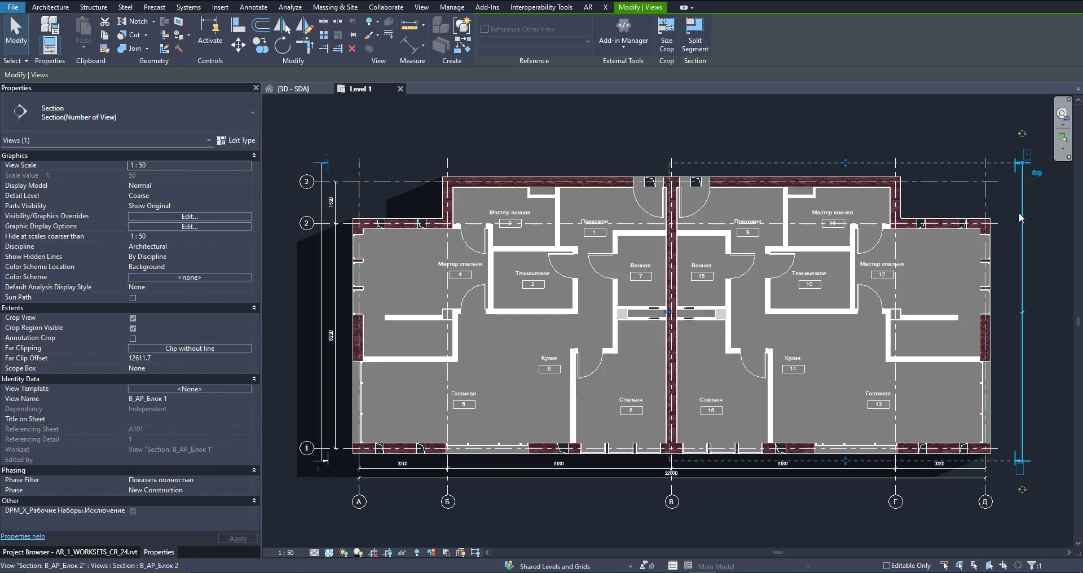
{"action": "scroll", "coordinate": [722, 151], "scroll_direction": "down", "scroll_amount": 1}
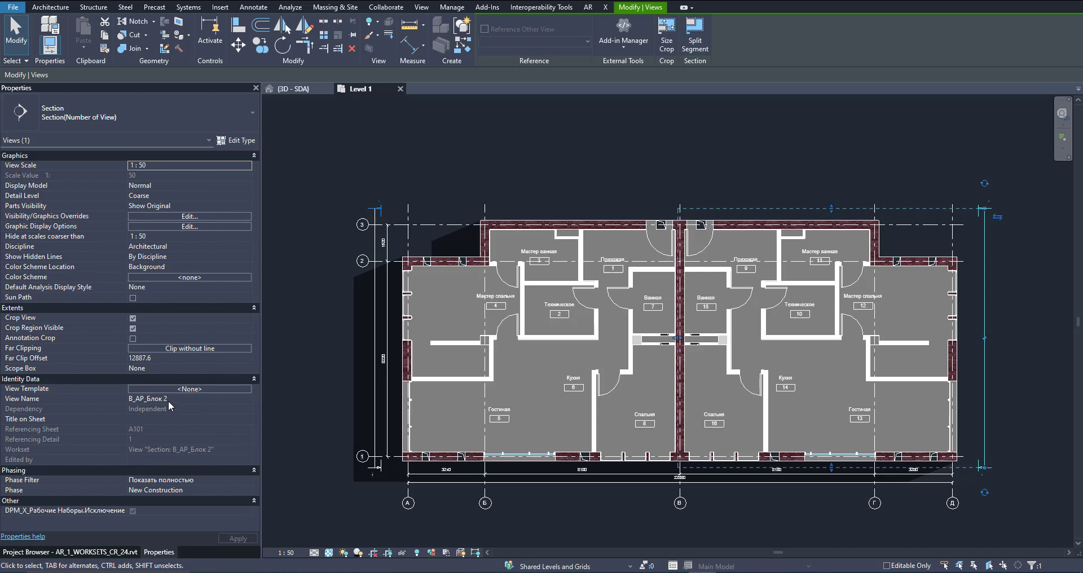
{"action": "key", "text": "Escape"}
Step: Create and assign worksets split by blocks with the X_Worksets plugin
{"action": "left_click", "coordinate": [201, 28]}
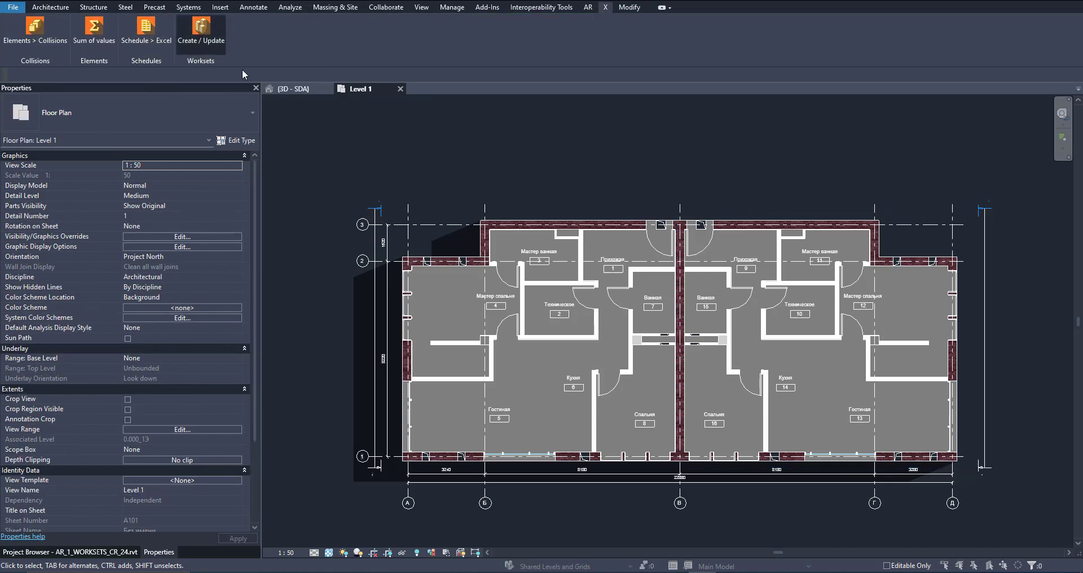
{"action": "left_click", "coordinate": [151, 59]}
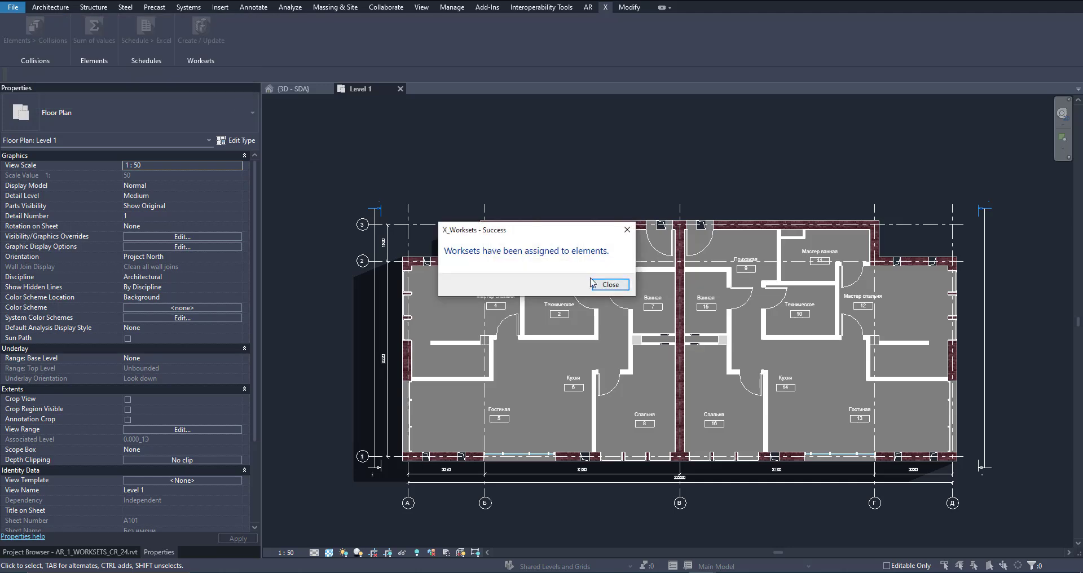
{"action": "left_click", "coordinate": [609, 284]}
Step: Switch to the {3D - SDA} view and turn off the AR_Volume workset's visibility in all views
{"action": "left_click", "coordinate": [295, 89]}
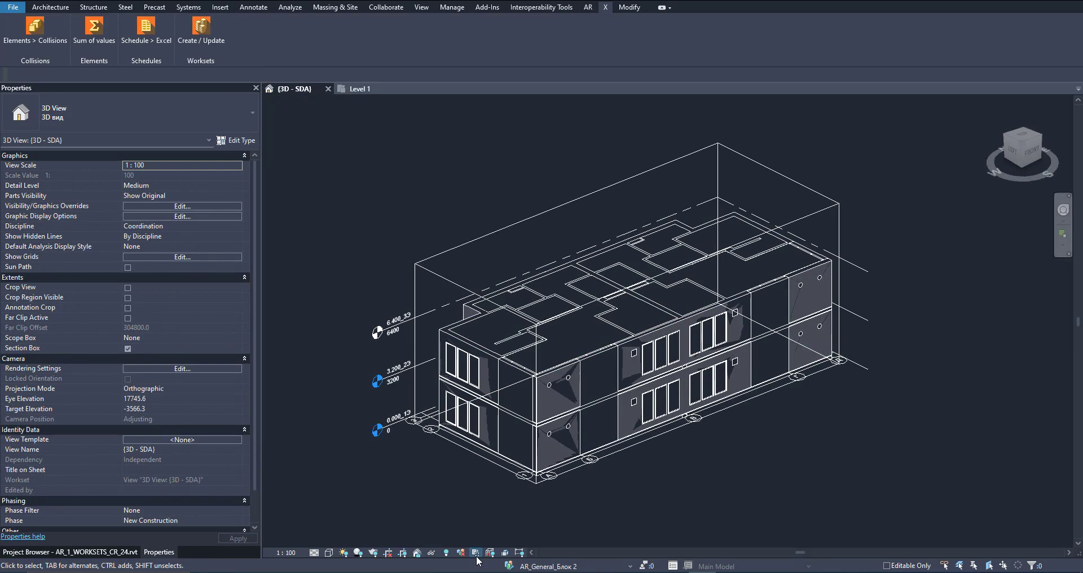
{"action": "left_click", "coordinate": [510, 565]}
{"action": "left_click", "coordinate": [390, 206]}
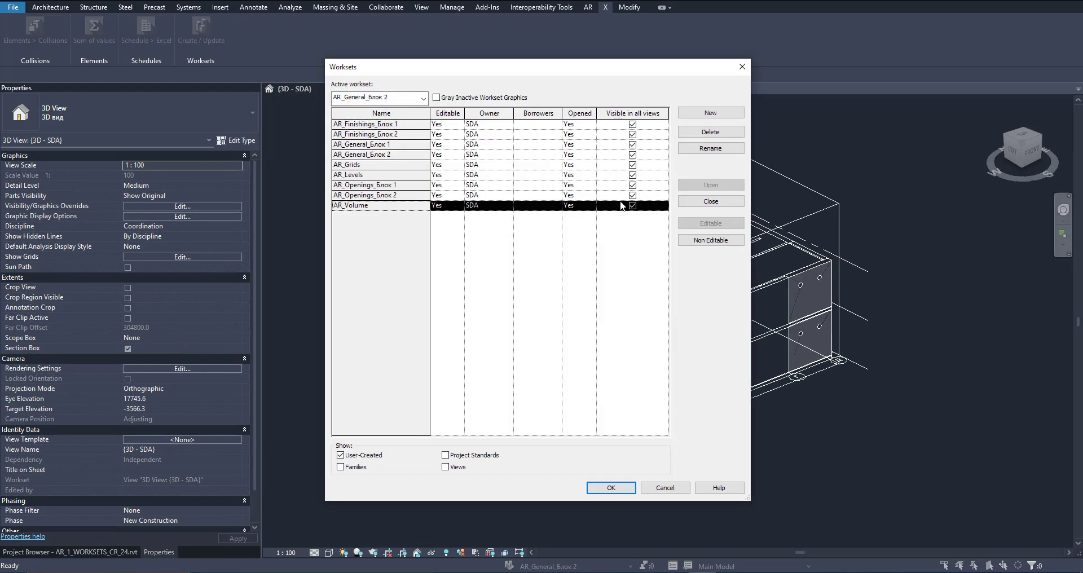
{"action": "left_click", "coordinate": [632, 205]}
{"action": "left_click", "coordinate": [604, 489]}
Step: Colour the 3D view by workset and examine how the elements of the two blocks are split
{"action": "left_click", "coordinate": [457, 552]}
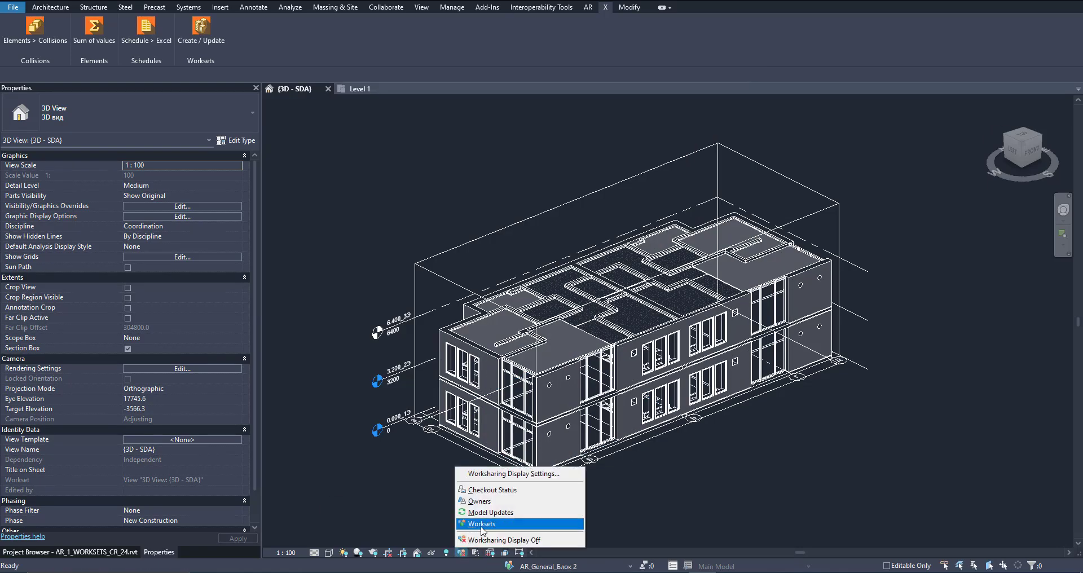
{"action": "left_click", "coordinate": [481, 524]}
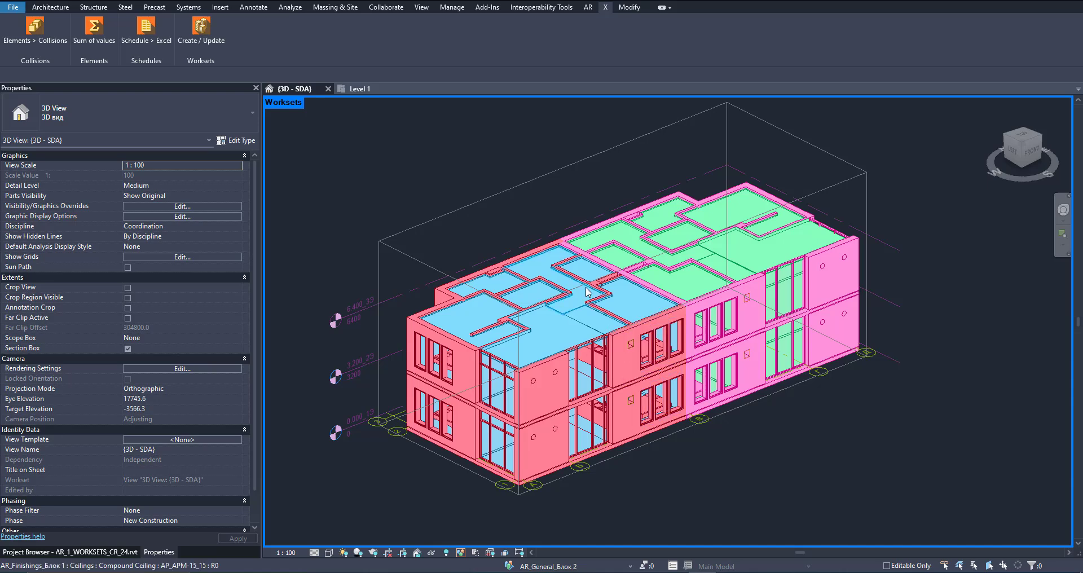
{"action": "scroll", "coordinate": [514, 422], "scroll_direction": "up", "scroll_amount": 2}
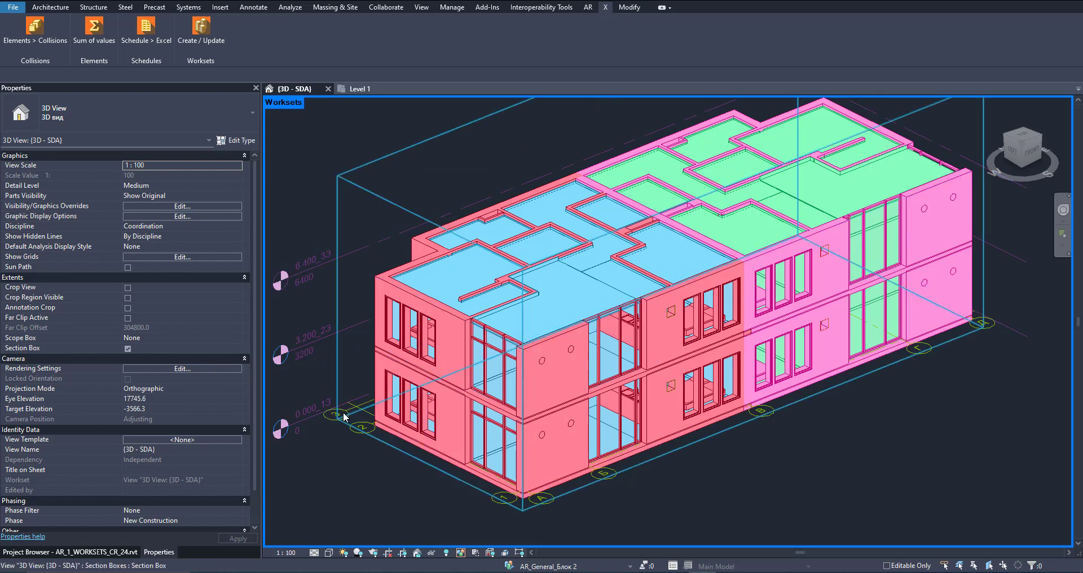
{"action": "scroll", "coordinate": [795, 424], "scroll_direction": "down", "scroll_amount": 2}
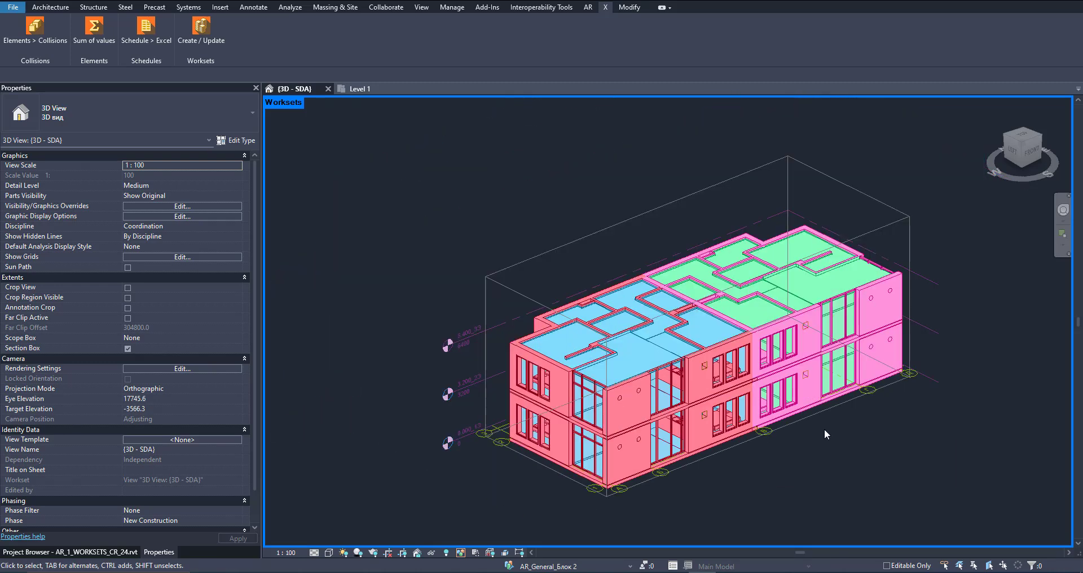
{"action": "scroll", "coordinate": [824, 435], "scroll_direction": "up", "scroll_amount": 2}
Step: Hide the AR_Finishings_Блок 2, AR_General_Блок 2 and AR_Openings_Блок 2 worksets in all views and inspect the remaining block
{"action": "left_click", "coordinate": [509, 565]}
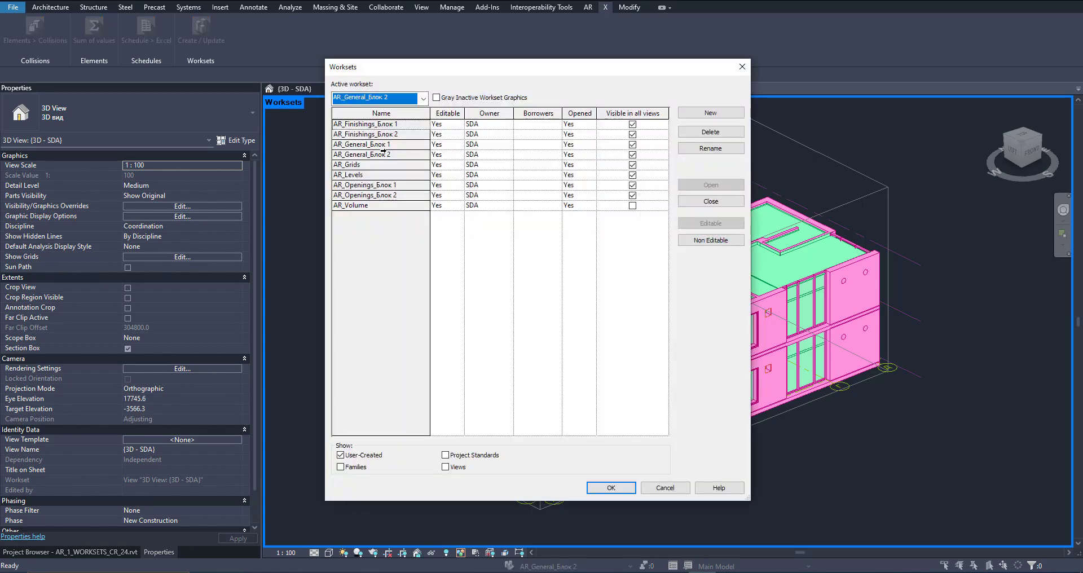
{"action": "left_click", "coordinate": [626, 124]}
{"action": "left_click", "coordinate": [625, 135]}
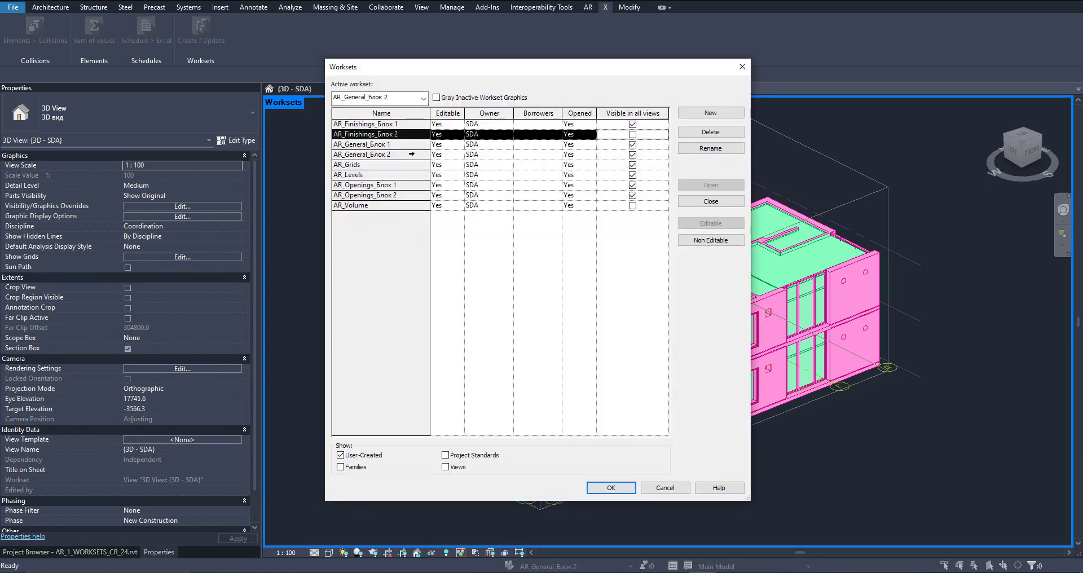
{"action": "left_click", "coordinate": [633, 155]}
{"action": "left_click", "coordinate": [632, 195]}
{"action": "left_click", "coordinate": [611, 487]}
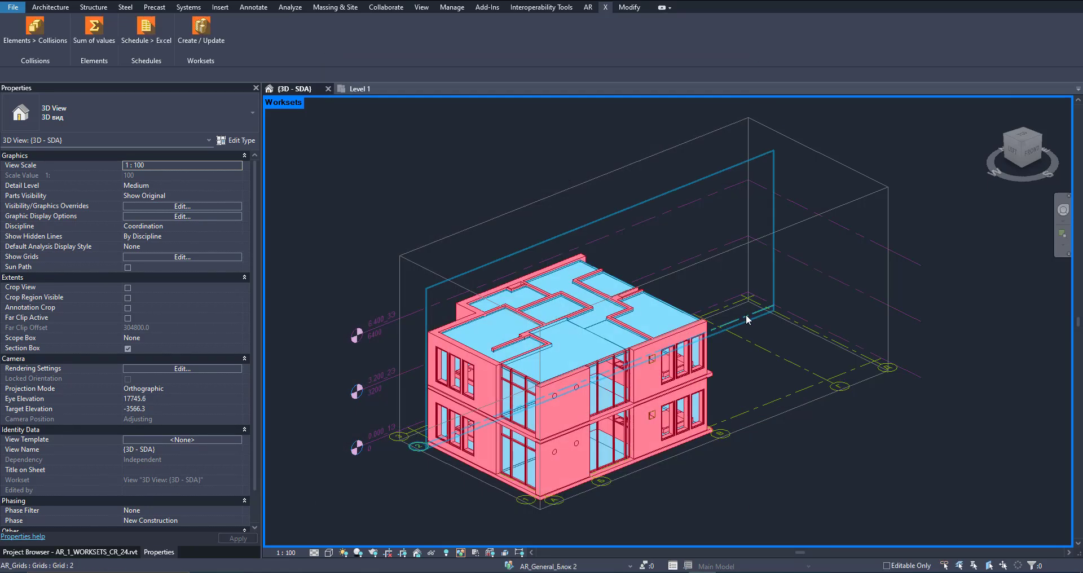
{"action": "middle_click_drag", "start_coordinate": [779, 327], "coordinate": [725, 373], "text": "shift"}
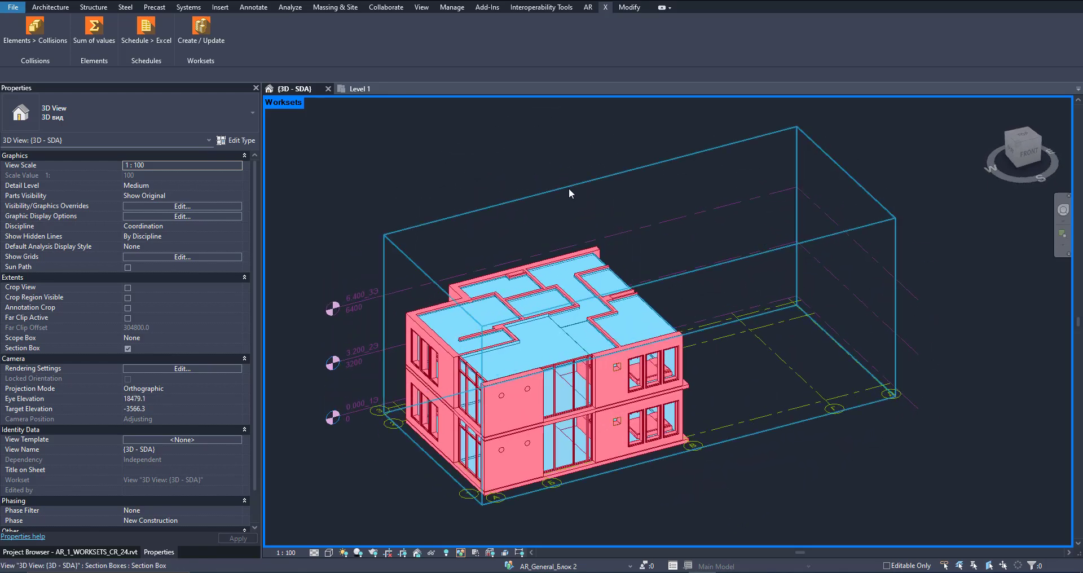
Step: Undo the block-based workset creation together with all the workset changes made since
{"action": "left_click", "coordinate": [100, 0]}
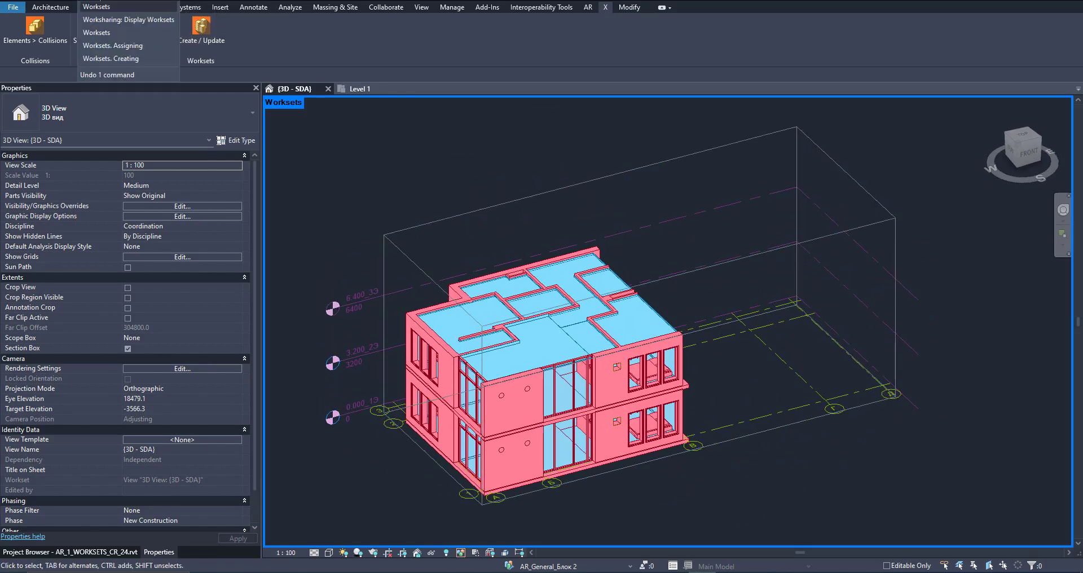
{"action": "left_click", "coordinate": [113, 59]}
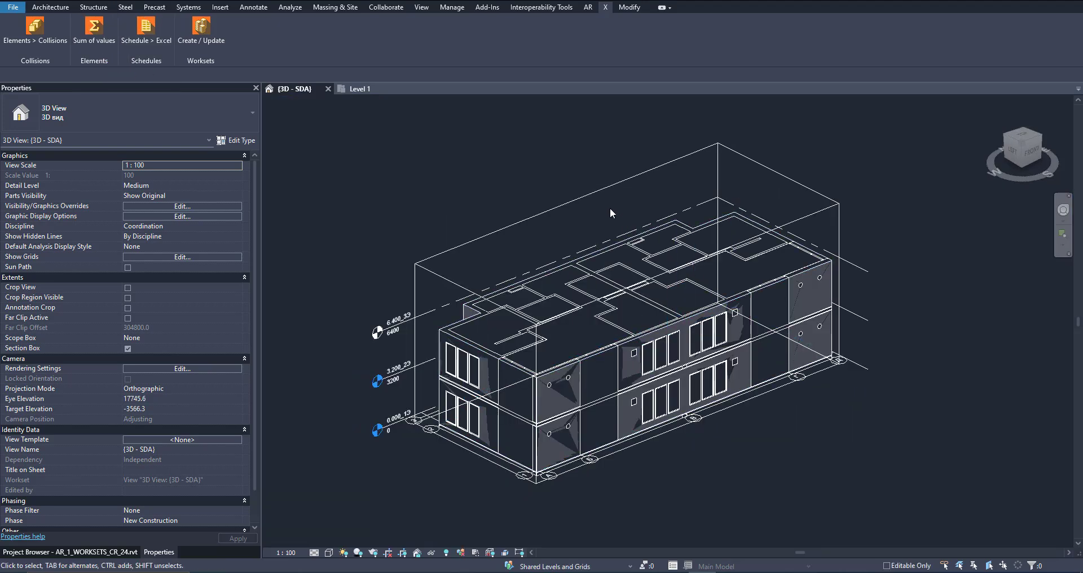
Step: Create and assign worksets split by both levels and blocks with the X_Worksets plugin
{"action": "left_click", "coordinate": [201, 25]}
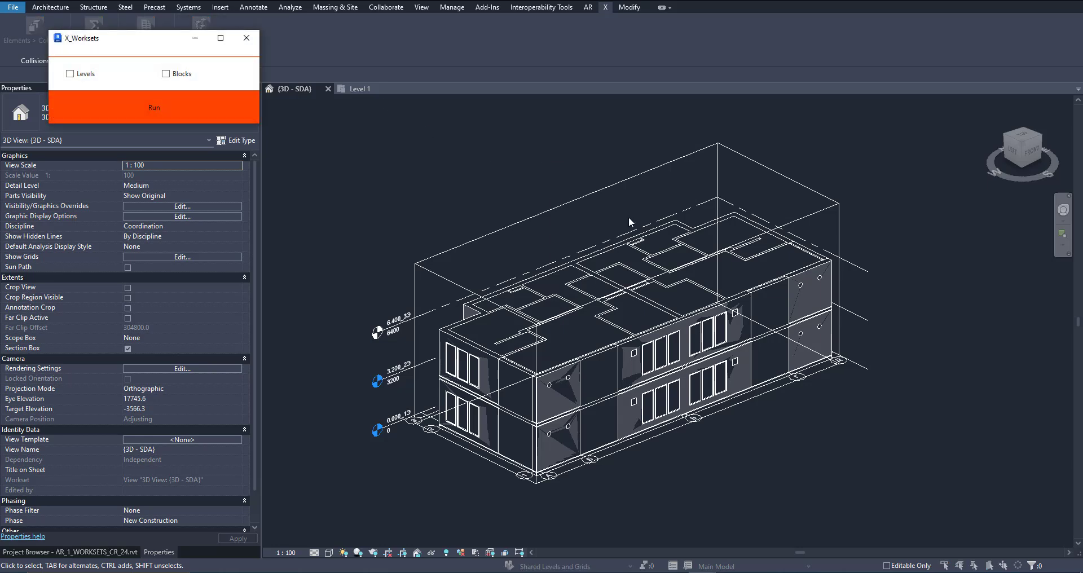
{"action": "left_click", "coordinate": [83, 76]}
{"action": "left_click", "coordinate": [175, 77]}
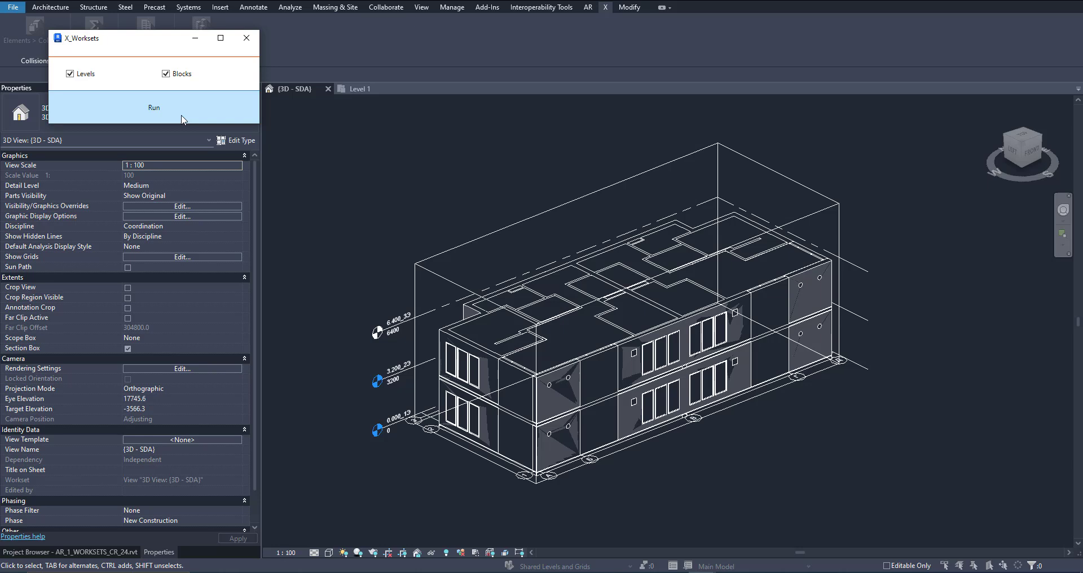
{"action": "left_click", "coordinate": [181, 116]}
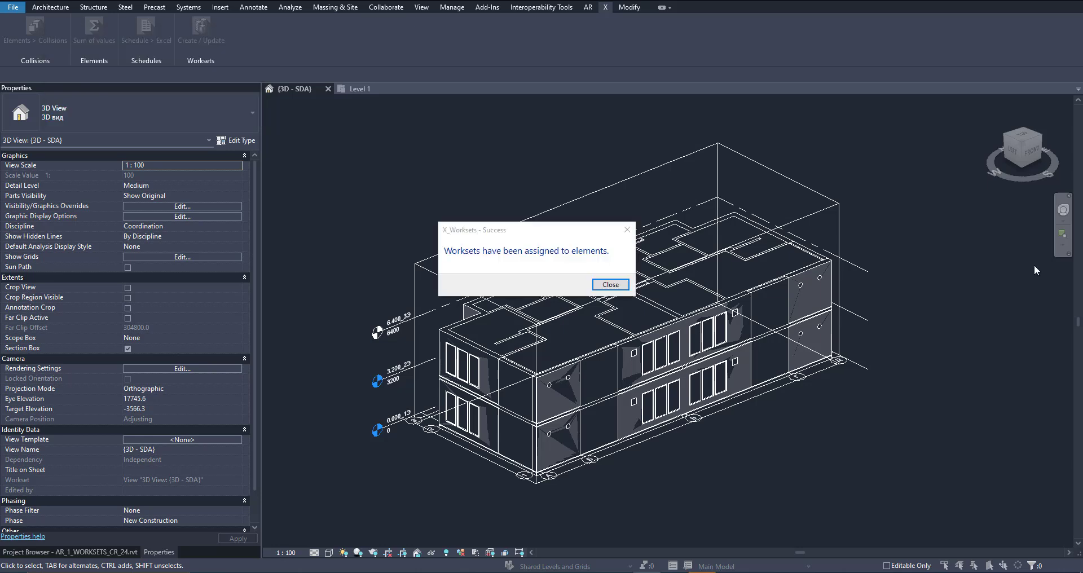
{"action": "left_click", "coordinate": [609, 284]}
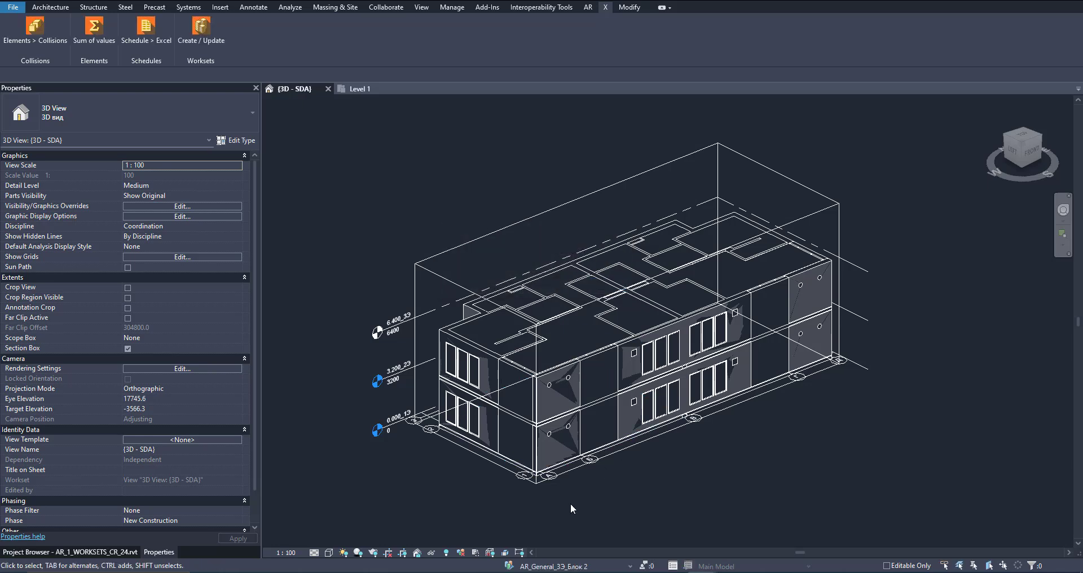
Step: Review the created worksets in the Worksets list and turn off AR_Volume's visibility in all views
{"action": "left_click", "coordinate": [509, 566]}
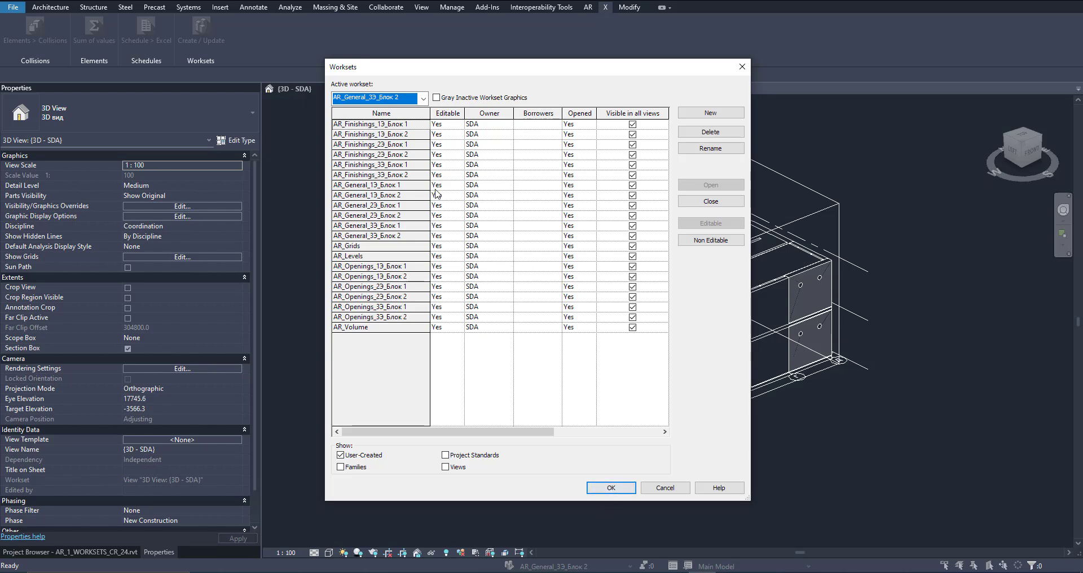
{"action": "left_click", "coordinate": [385, 330]}
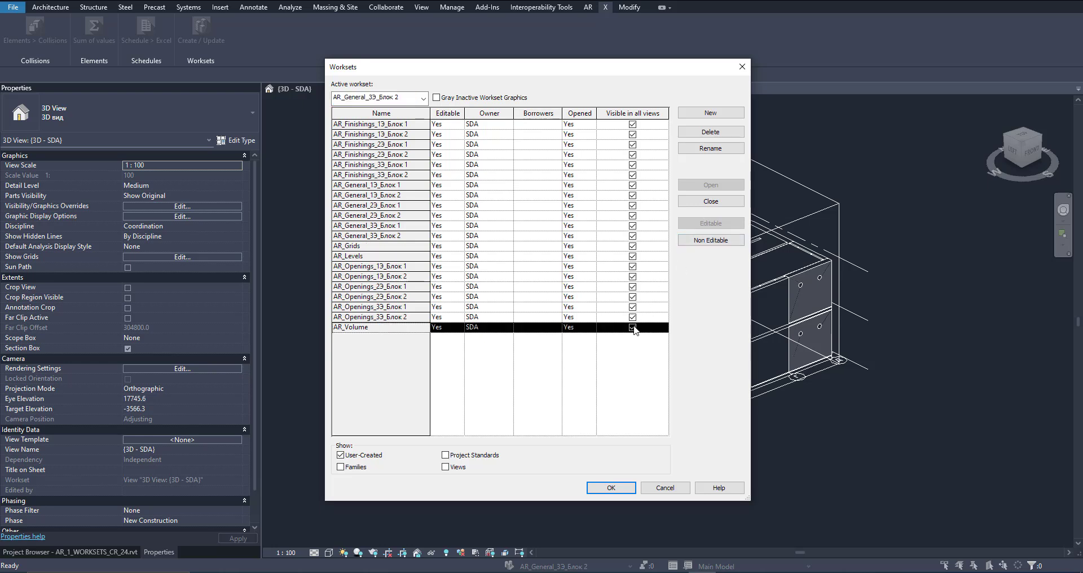
{"action": "left_click", "coordinate": [617, 486]}
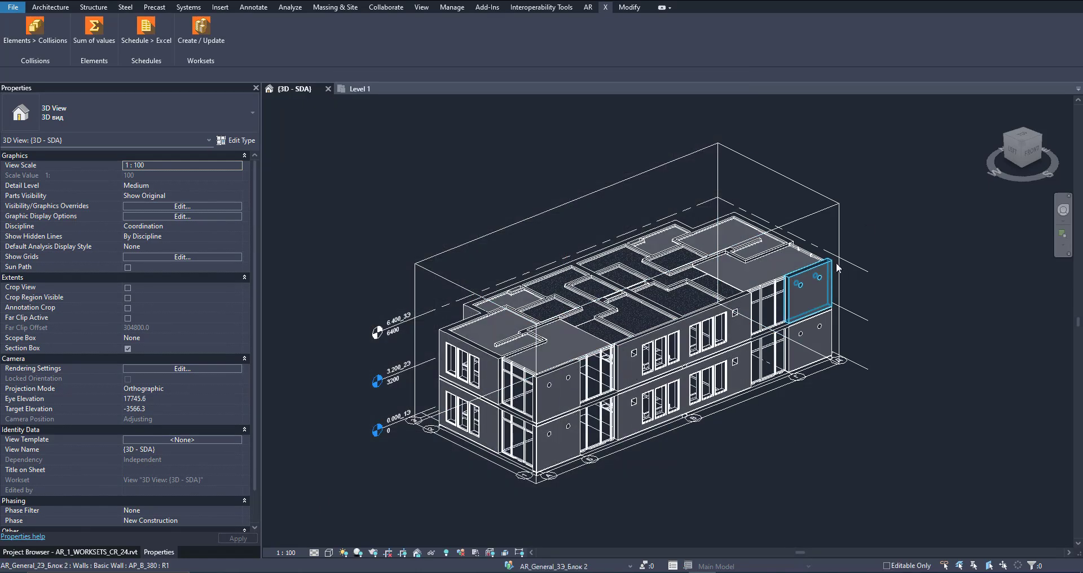
Step: Colour the 3D view by workset and examine the element assignments across both floors and both blocks
{"action": "left_click", "coordinate": [460, 553]}
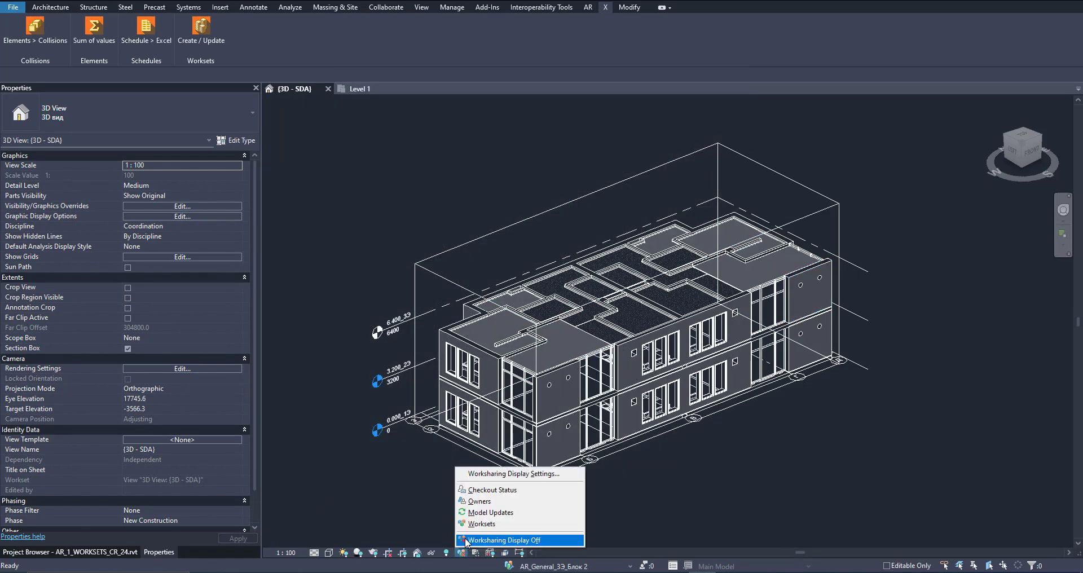
{"action": "left_click", "coordinate": [496, 527]}
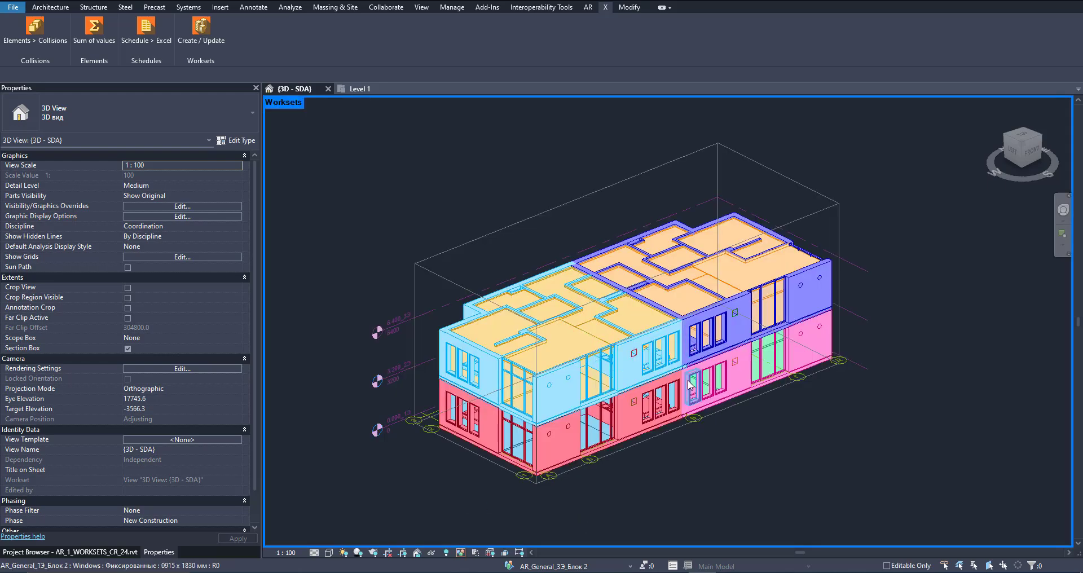
{"action": "scroll", "coordinate": [593, 317], "scroll_direction": "up", "scroll_amount": 3}
{"action": "middle_click_drag", "start_coordinate": [590, 283], "coordinate": [674, 280]}
{"action": "scroll", "coordinate": [673, 281], "scroll_direction": "down", "scroll_amount": 1}
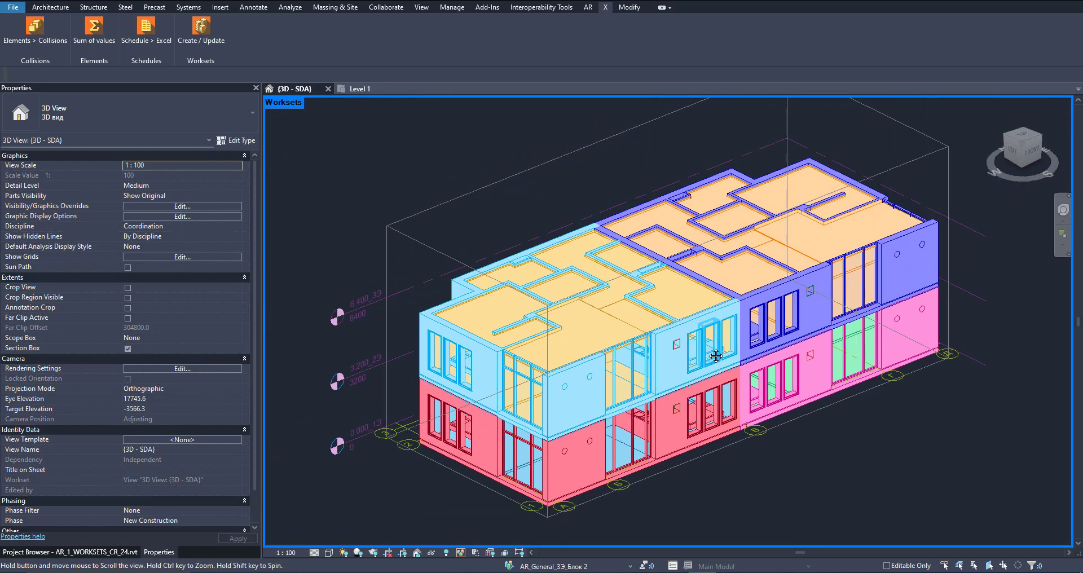
{"action": "scroll", "coordinate": [632, 285], "scroll_direction": "up", "scroll_amount": 3}
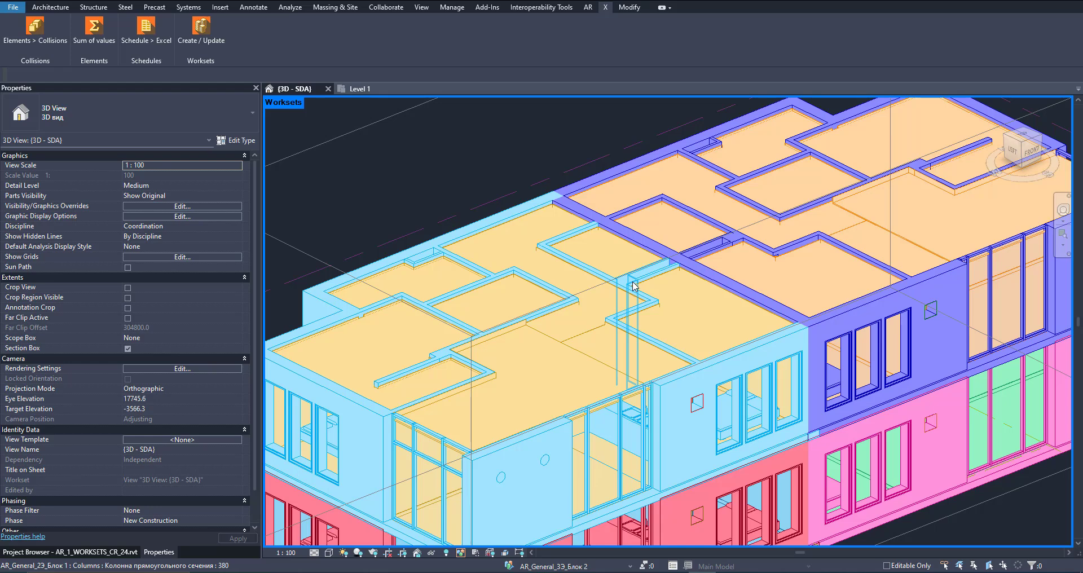
Step: Undo the workset creation split by levels and blocks together with all the workset changes made since
{"action": "left_click", "coordinate": [632, 284]}
{"action": "scroll", "coordinate": [633, 285], "scroll_direction": "down", "scroll_amount": 5}
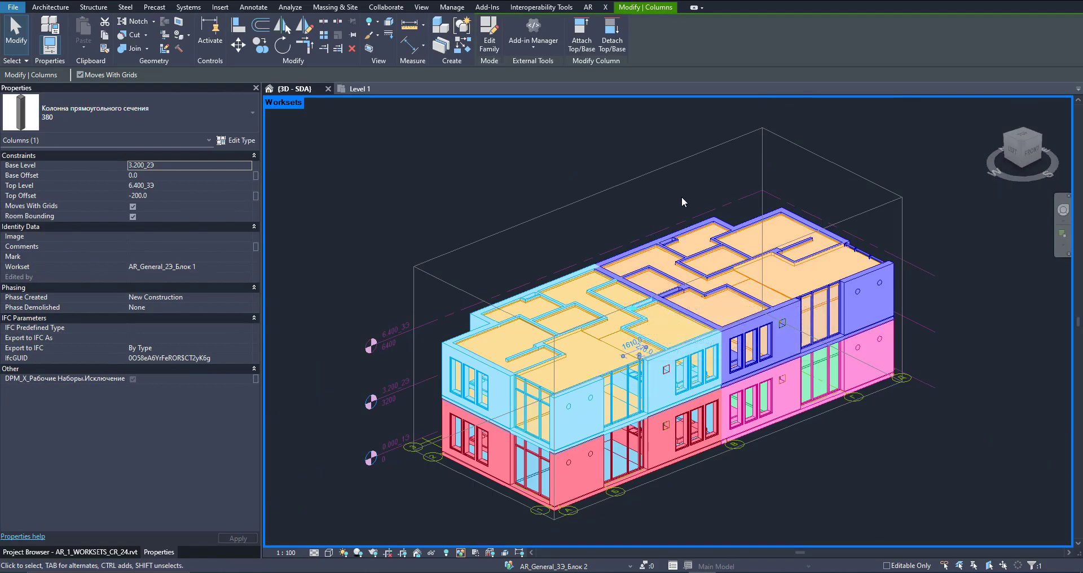
{"action": "middle_click_drag", "start_coordinate": [681, 202], "coordinate": [645, 204]}
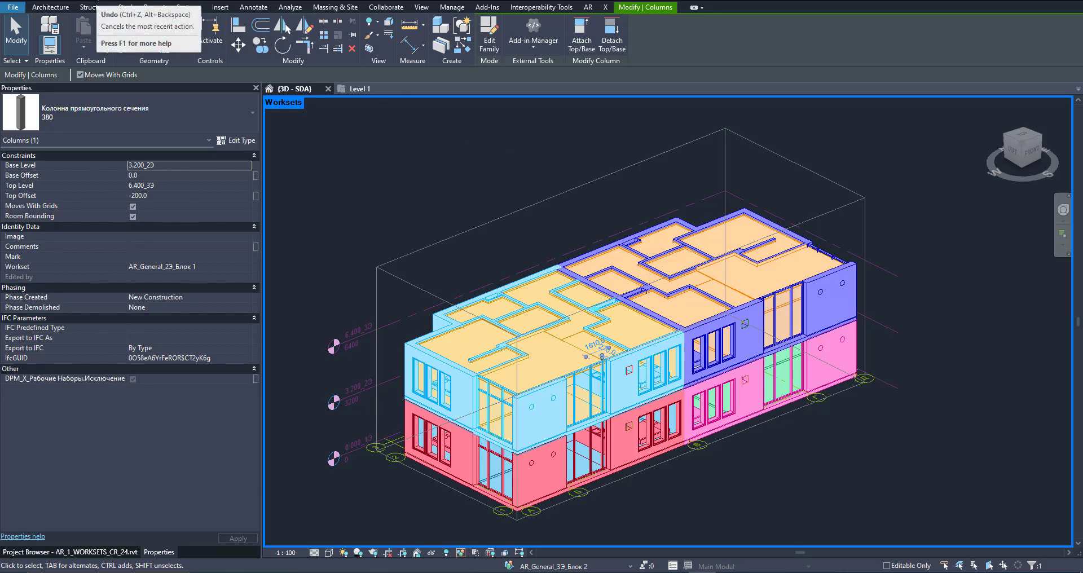
{"action": "left_click", "coordinate": [97, 0]}
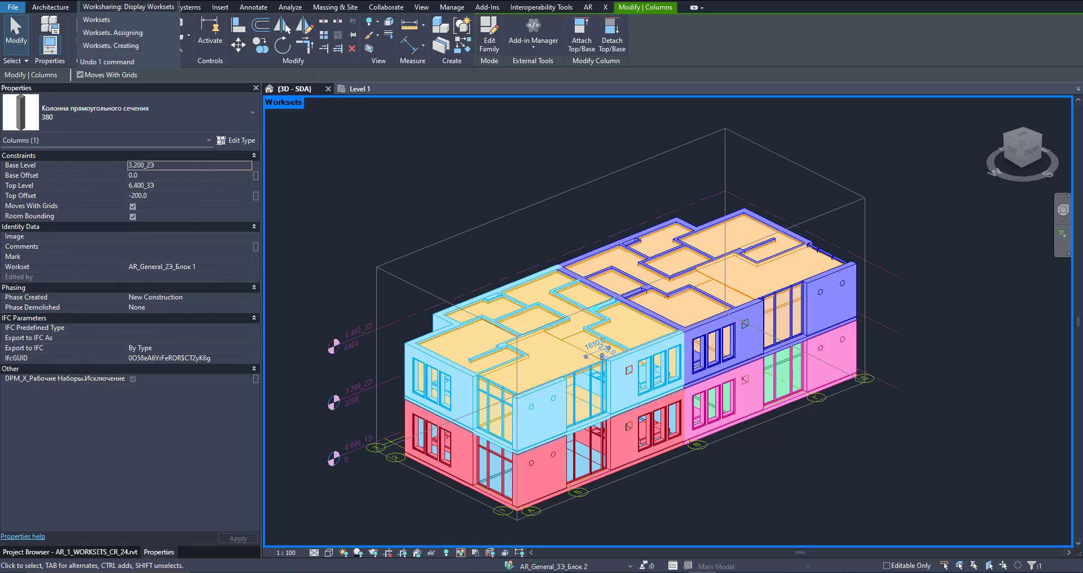
{"action": "left_click", "coordinate": [108, 45]}
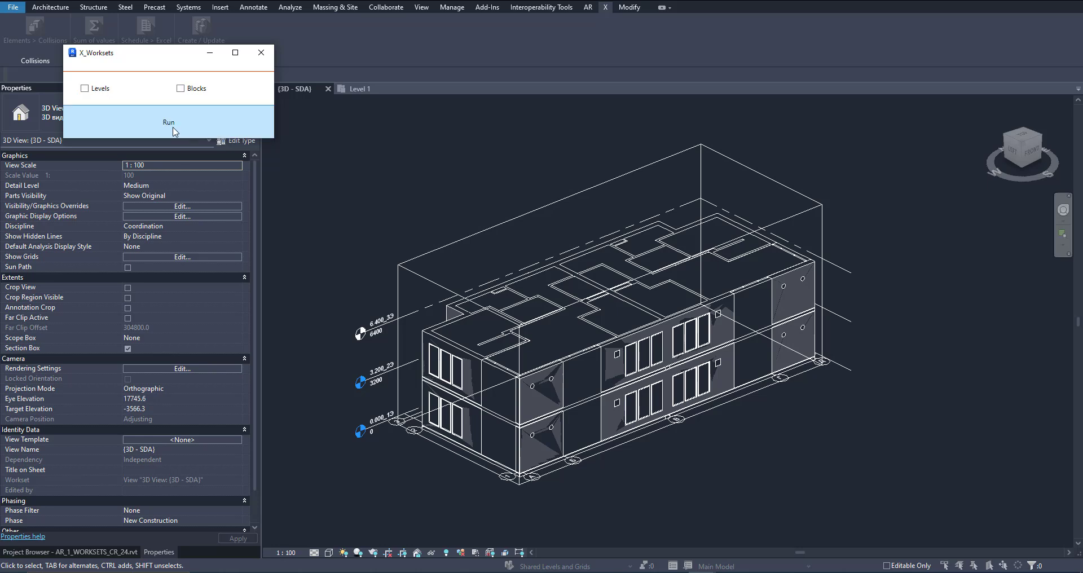
Step: Create and assign worksets without splitting by levels or blocks, and turn off AR_Volume's visibility in all views
{"action": "left_click", "coordinate": [174, 132]}
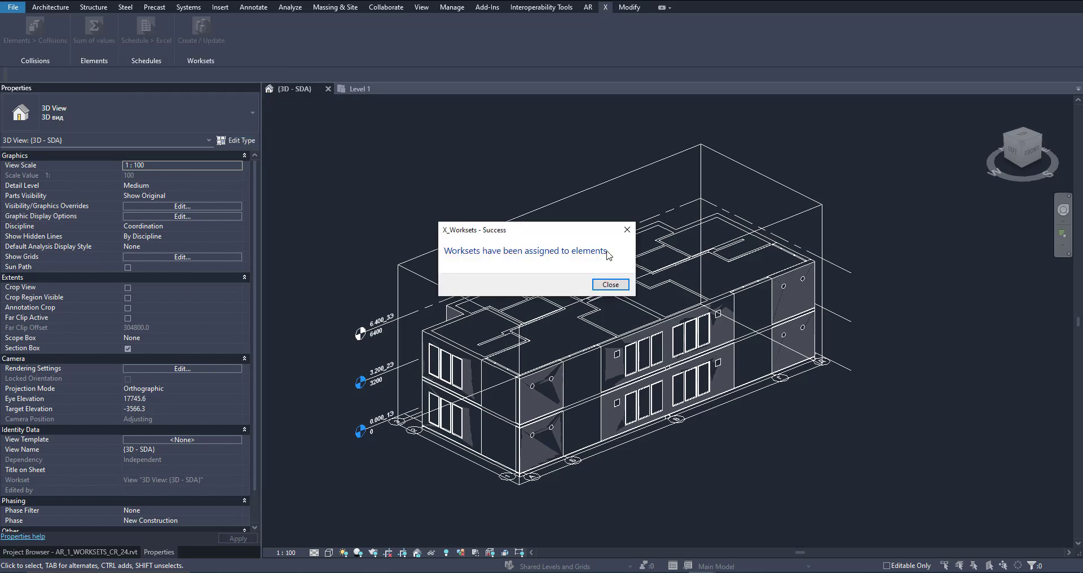
{"action": "left_click", "coordinate": [608, 284]}
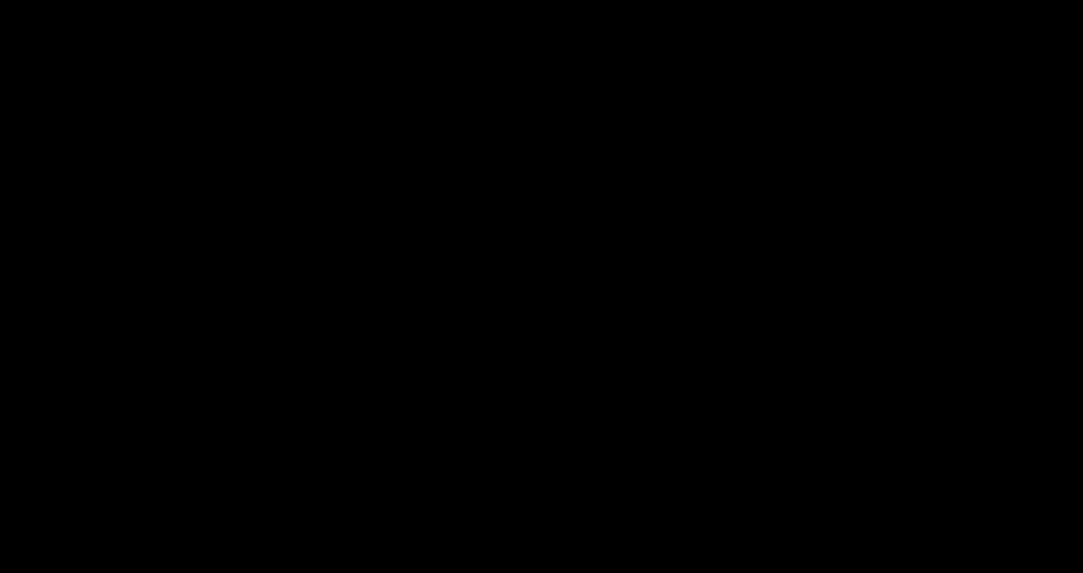
{"action": "scroll", "coordinate": [676, 408], "scroll_direction": "up", "scroll_amount": 4}
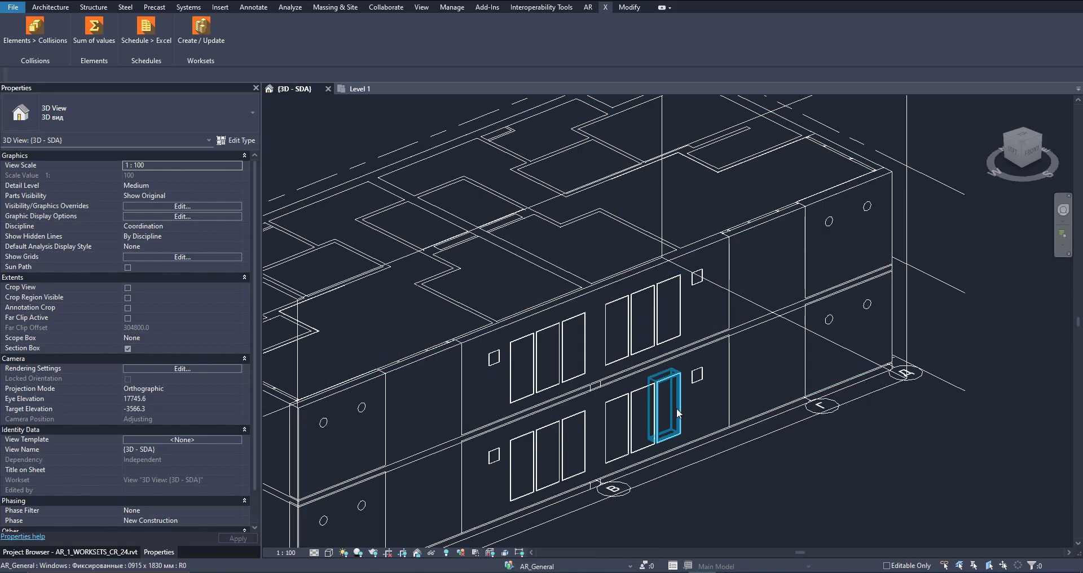
{"action": "left_click", "coordinate": [509, 566]}
{"action": "left_click", "coordinate": [632, 175]}
{"action": "left_click", "coordinate": [618, 489]}
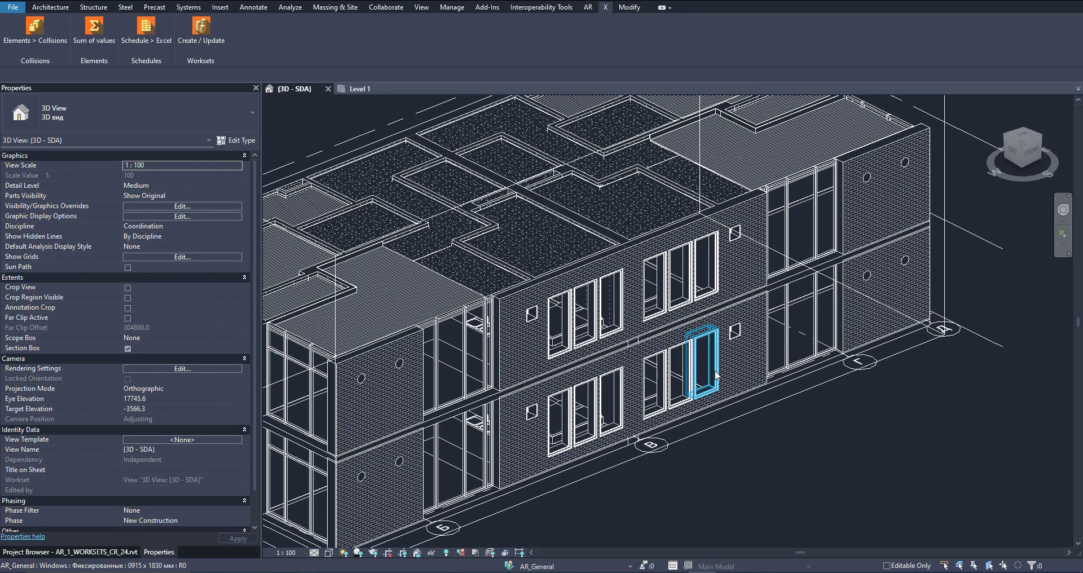
Step: Create a new workset named AR_Extra, visible in all views
{"action": "left_click", "coordinate": [701, 367]}
{"action": "scroll", "coordinate": [802, 388], "scroll_direction": "down", "scroll_amount": 2}
{"action": "left_click", "coordinate": [787, 461]}
{"action": "left_click", "coordinate": [359, 89]}
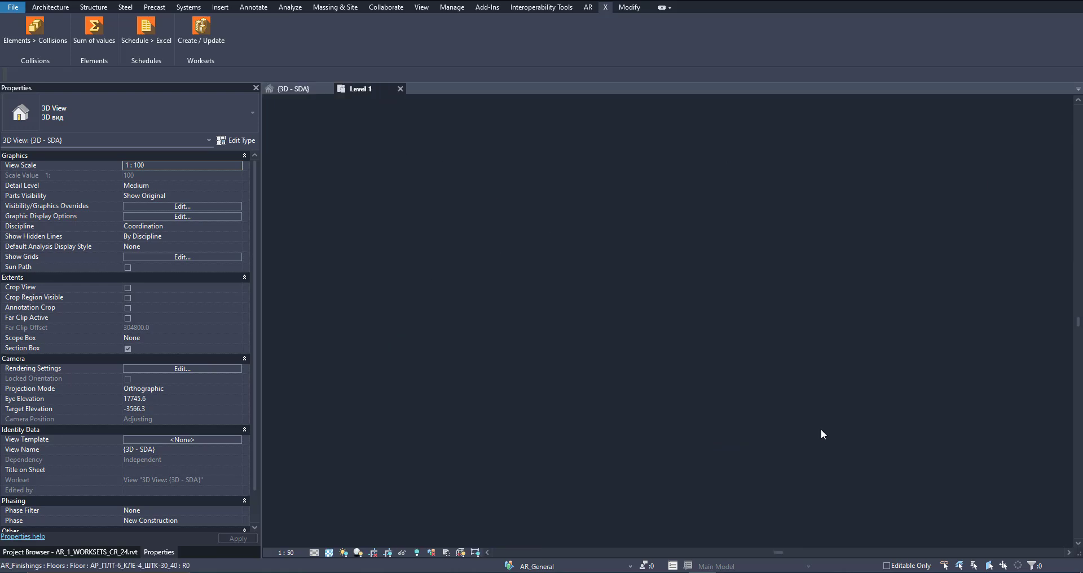
{"action": "left_click", "coordinate": [294, 89]}
{"action": "right_click", "coordinate": [662, 389]}
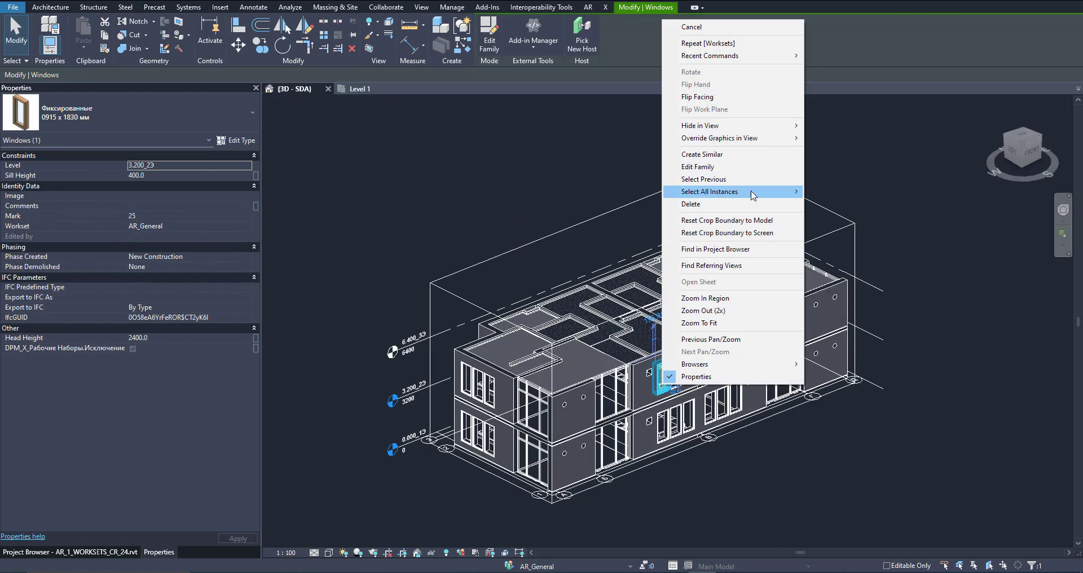
{"action": "mouse_move", "coordinate": [752, 194]}
{"action": "left_click", "coordinate": [903, 210]}
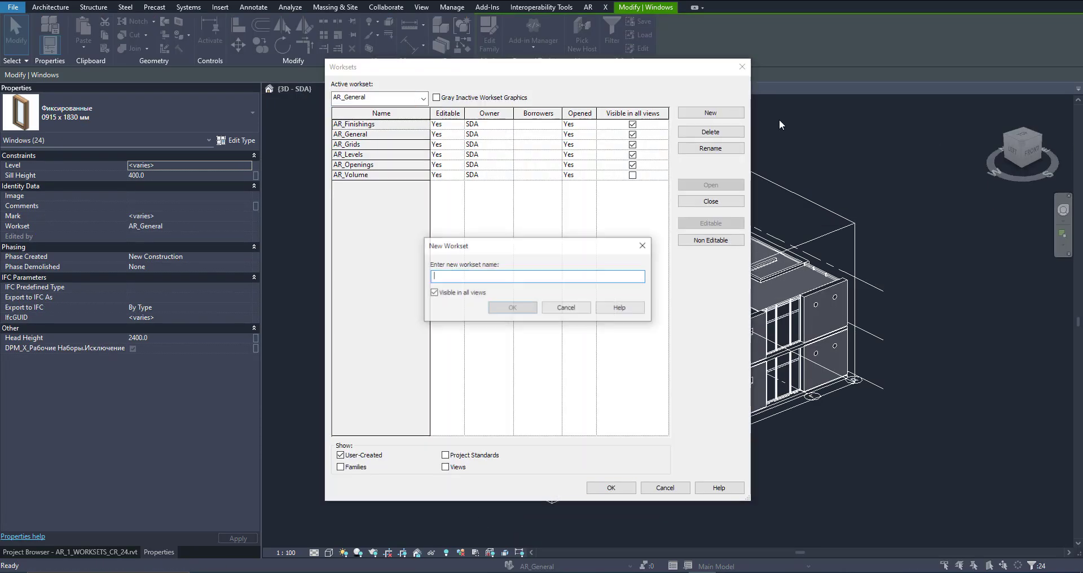
{"action": "type", "text": "AR_Extr"}
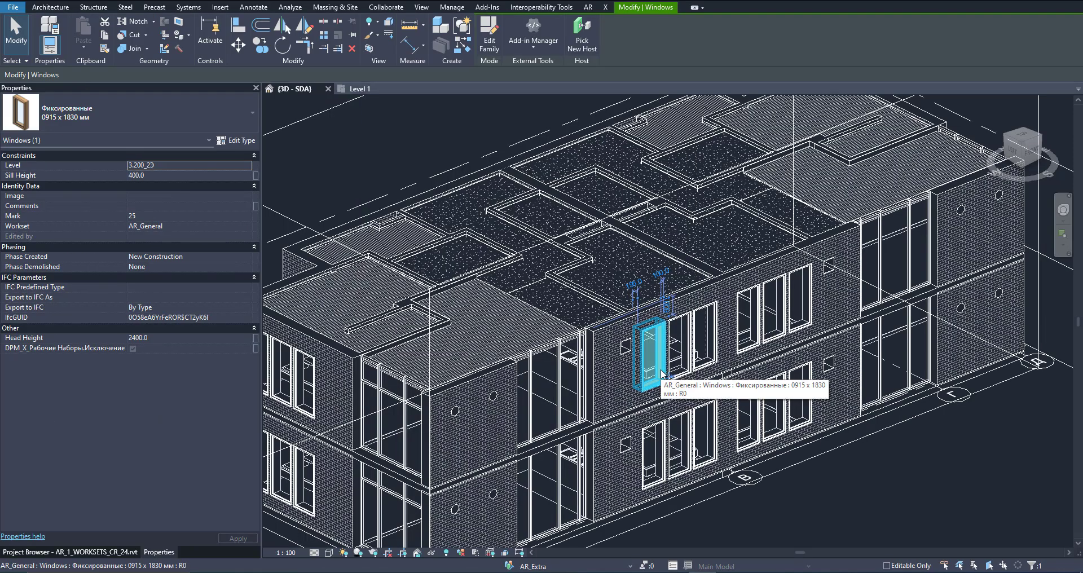
Step: Assign all fixed 0915 x 1830 mm windows to the AR_Extra workset and enable their DPM_X_Рабочие Наборы.Исключение parameter
{"action": "right_click", "coordinate": [661, 370]}
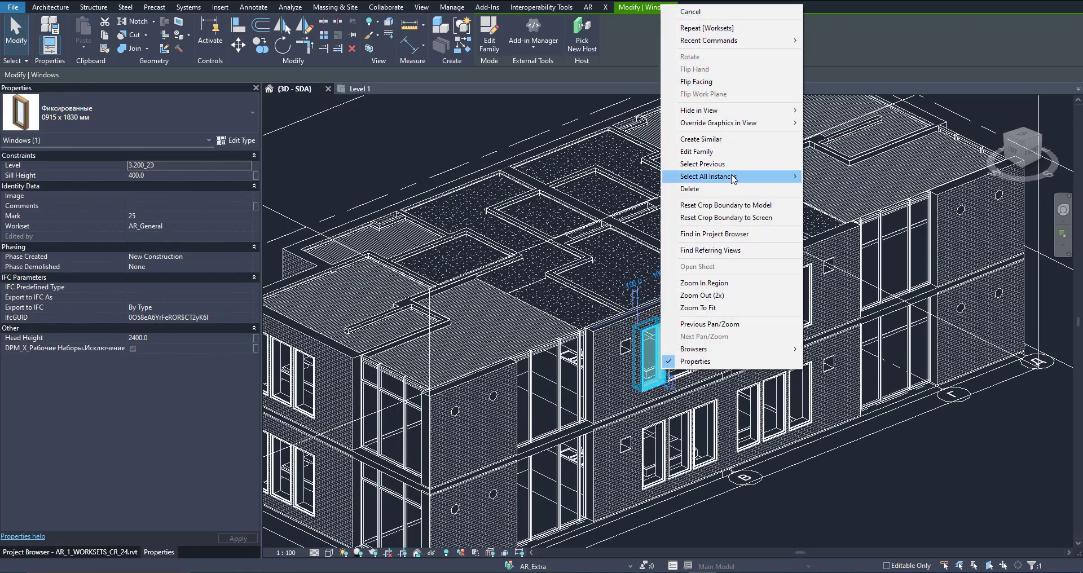
{"action": "mouse_move", "coordinate": [733, 178]}
{"action": "left_click", "coordinate": [846, 190]}
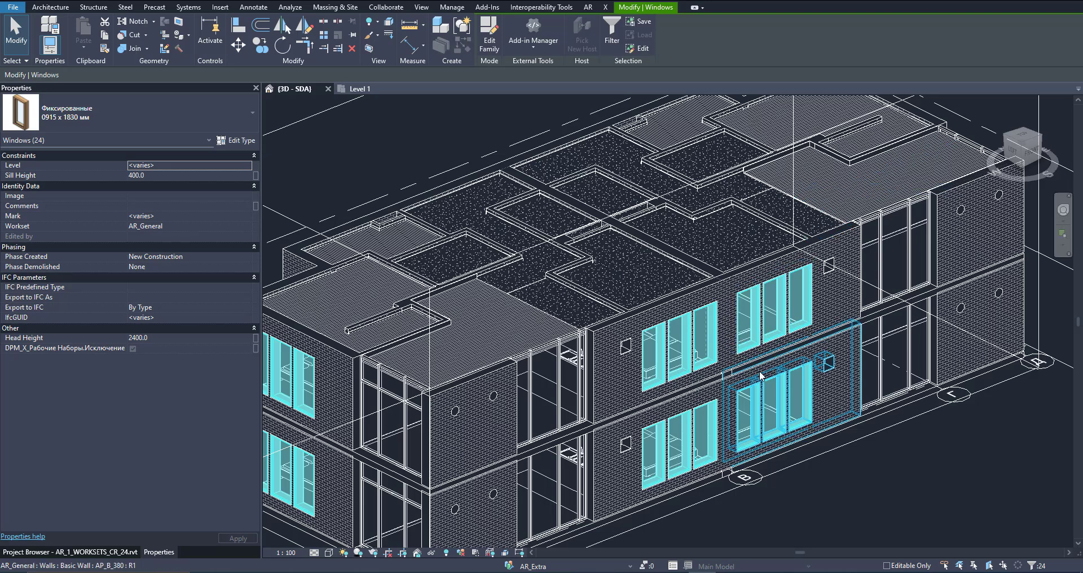
{"action": "left_click", "coordinate": [251, 226]}
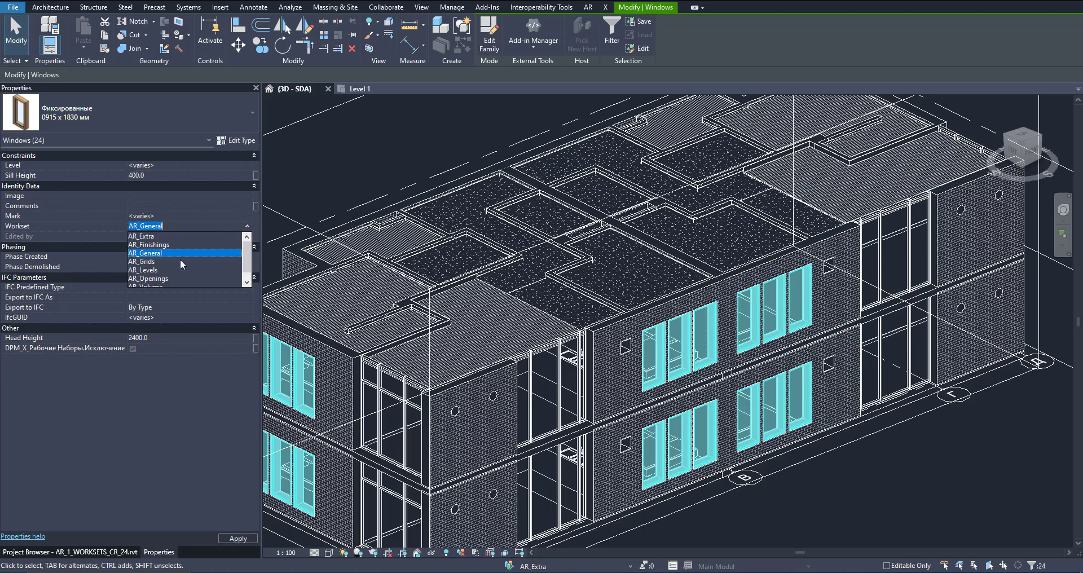
{"action": "left_click", "coordinate": [141, 236]}
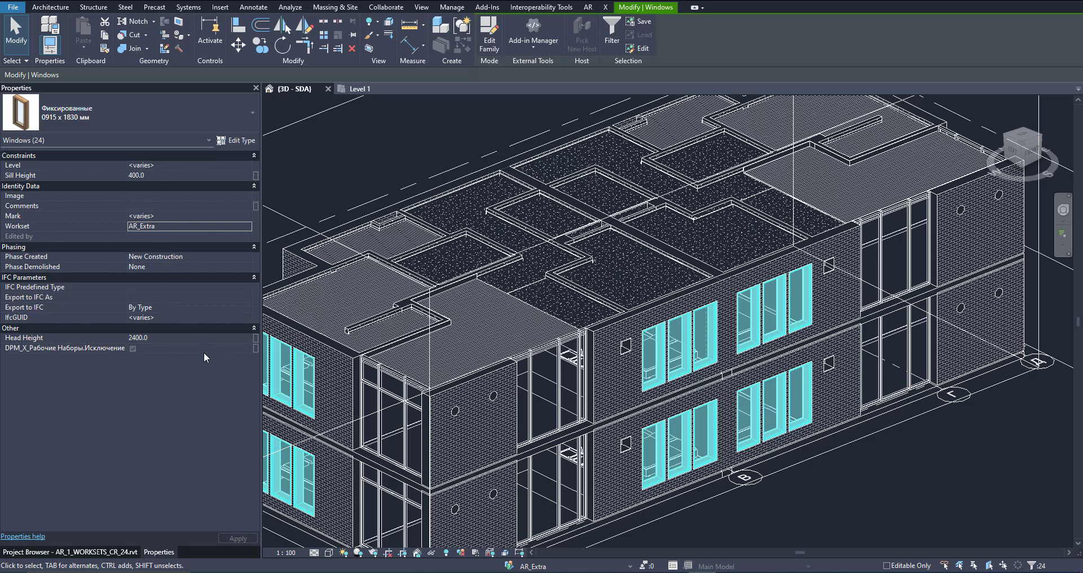
{"action": "left_click", "coordinate": [133, 349]}
{"action": "left_click", "coordinate": [133, 349]}
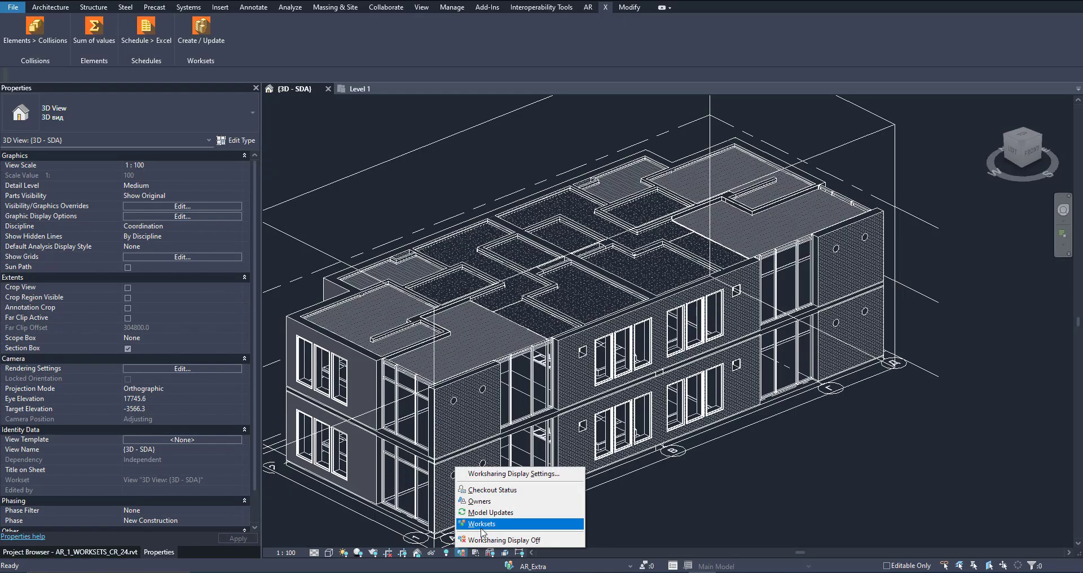
Step: Colour the 3D view by workset, with the whole building in view
{"action": "left_click", "coordinate": [496, 532]}
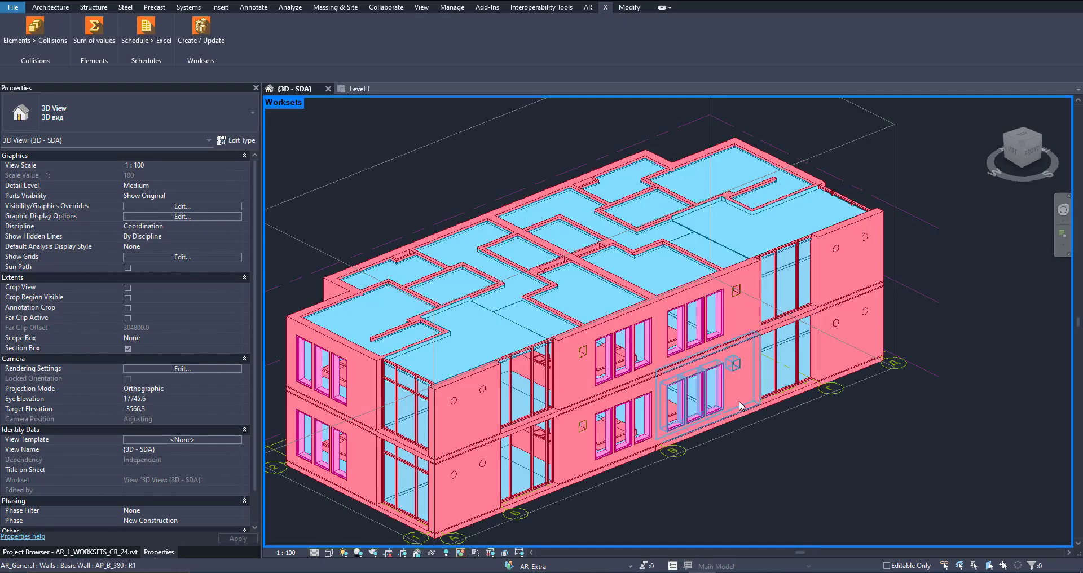
{"action": "scroll", "coordinate": [729, 473], "scroll_direction": "up", "scroll_amount": 1}
{"action": "scroll", "coordinate": [728, 473], "scroll_direction": "down", "scroll_amount": 3}
{"action": "middle_click_drag", "start_coordinate": [728, 450], "coordinate": [756, 401]}
{"action": "scroll", "coordinate": [756, 401], "scroll_direction": "up", "scroll_amount": 1}
Step: Assign the columns, furniture, walls and windows at the building's Г–Д end to the AR_Levels workset, excluding the curtain wall elements
{"action": "left_click_drag", "start_coordinate": [737, 450], "coordinate": [948, 128]}
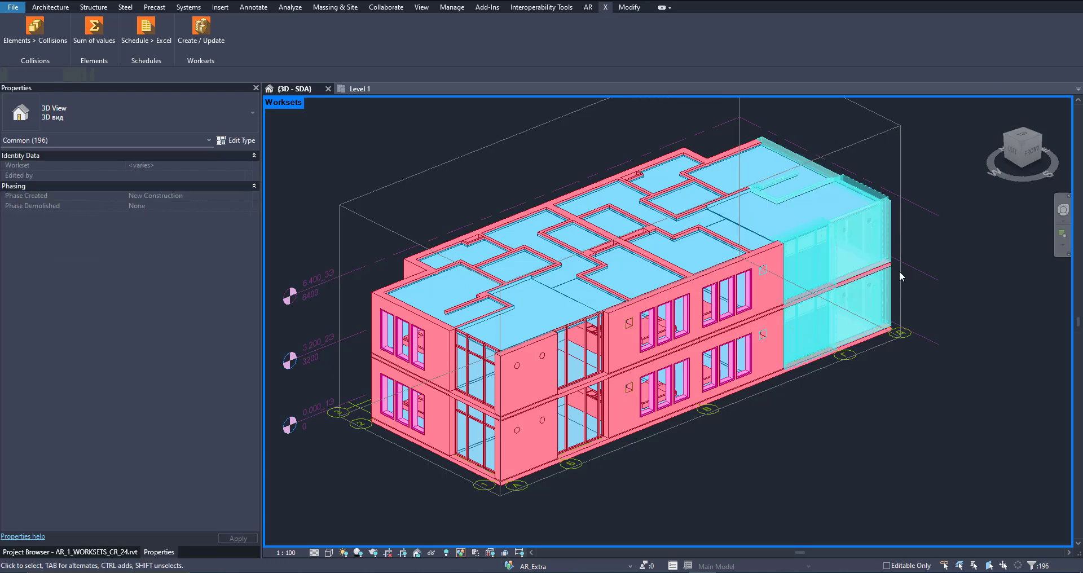
{"action": "left_click", "coordinate": [596, 31]}
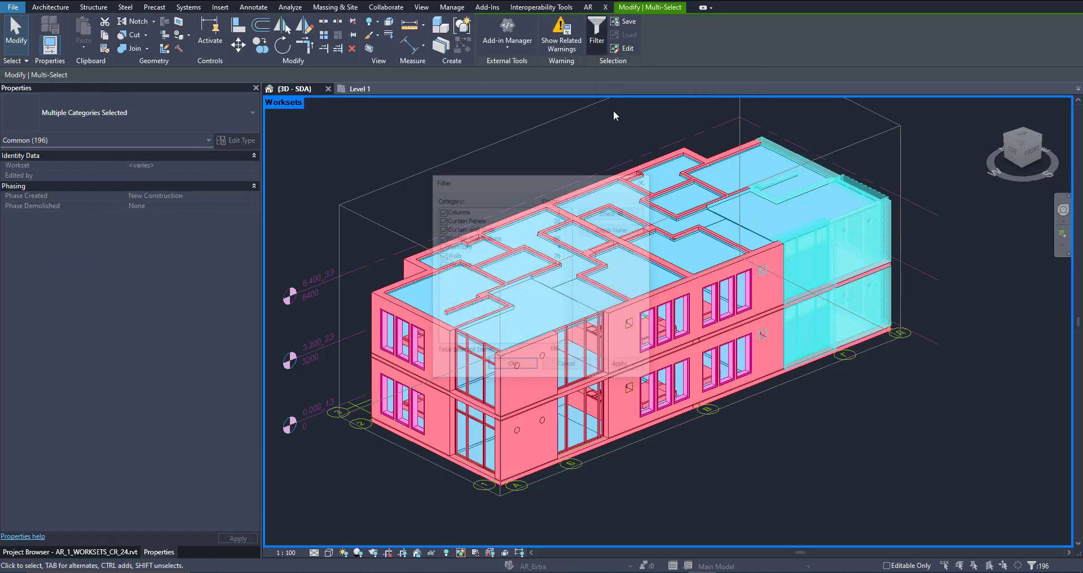
{"action": "left_click", "coordinate": [441, 211]}
{"action": "left_click", "coordinate": [441, 247]}
{"action": "left_click", "coordinate": [440, 256]}
{"action": "left_click", "coordinate": [441, 265]}
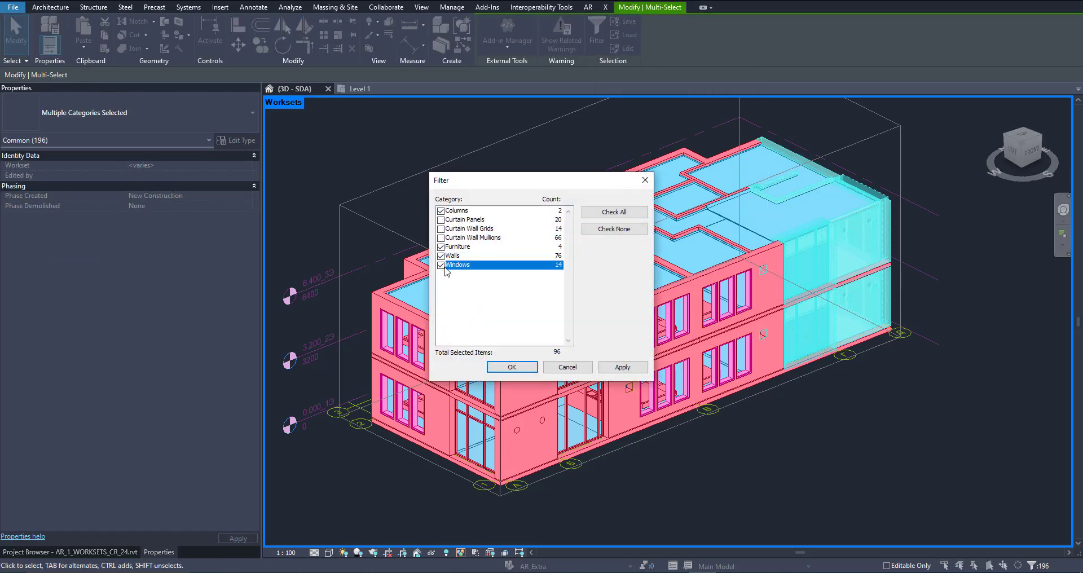
{"action": "left_click", "coordinate": [511, 366]}
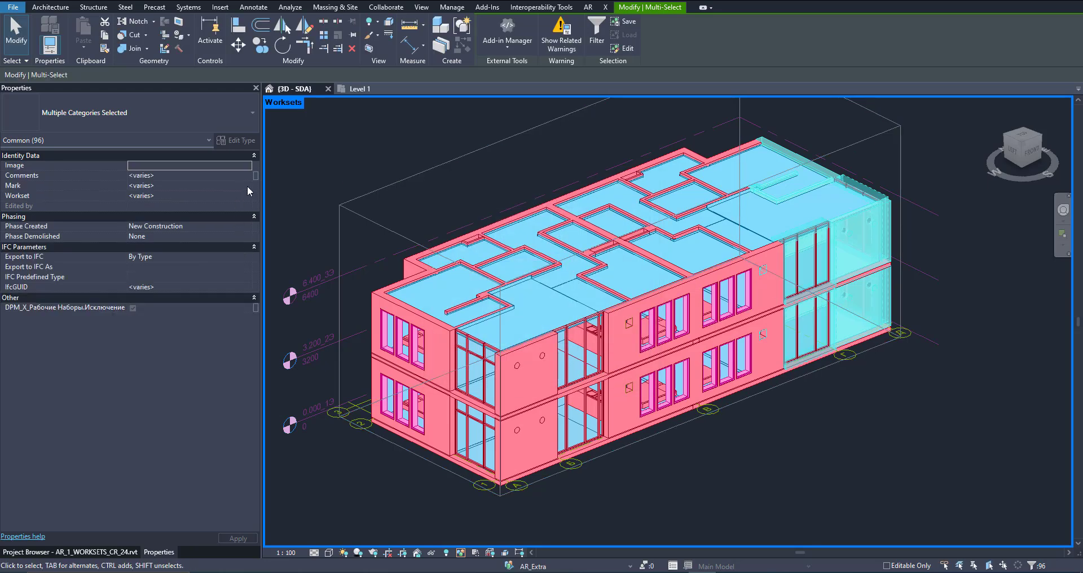
{"action": "left_click", "coordinate": [252, 197]}
{"action": "left_click", "coordinate": [161, 242]}
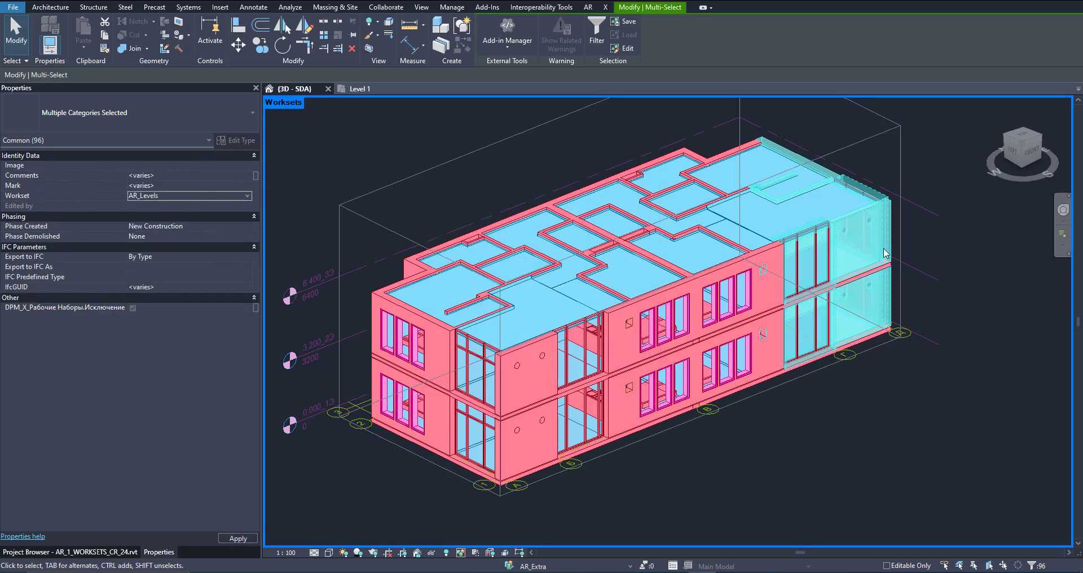
{"action": "key", "text": "Escape"}
{"action": "scroll", "coordinate": [823, 178], "scroll_direction": "up", "scroll_amount": 2}
{"action": "scroll", "coordinate": [750, 338], "scroll_direction": "down", "scroll_amount": 2}
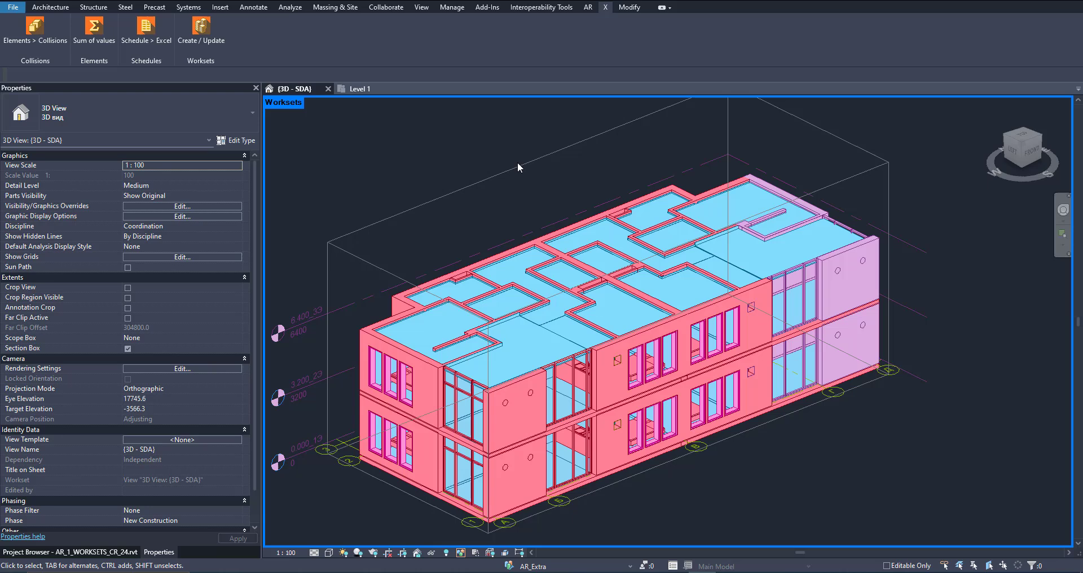
Step: Update the workset assignments without level or block splitting and check the workset of the upper-floor end wall
{"action": "left_click", "coordinate": [203, 36]}
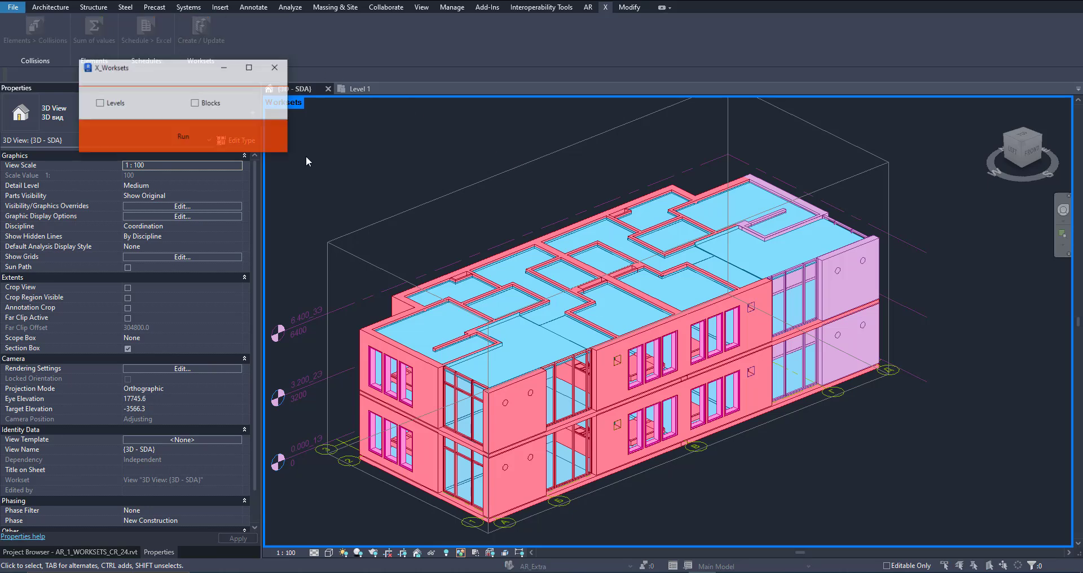
{"action": "left_click", "coordinate": [184, 137]}
{"action": "left_click", "coordinate": [612, 289]}
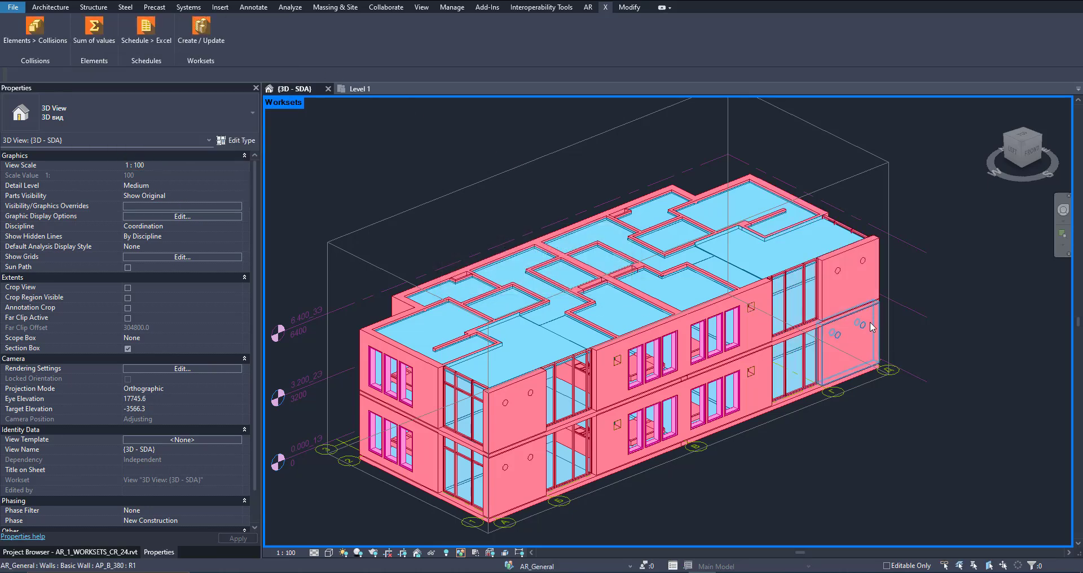
{"action": "scroll", "coordinate": [869, 321], "scroll_direction": "up", "scroll_amount": 3}
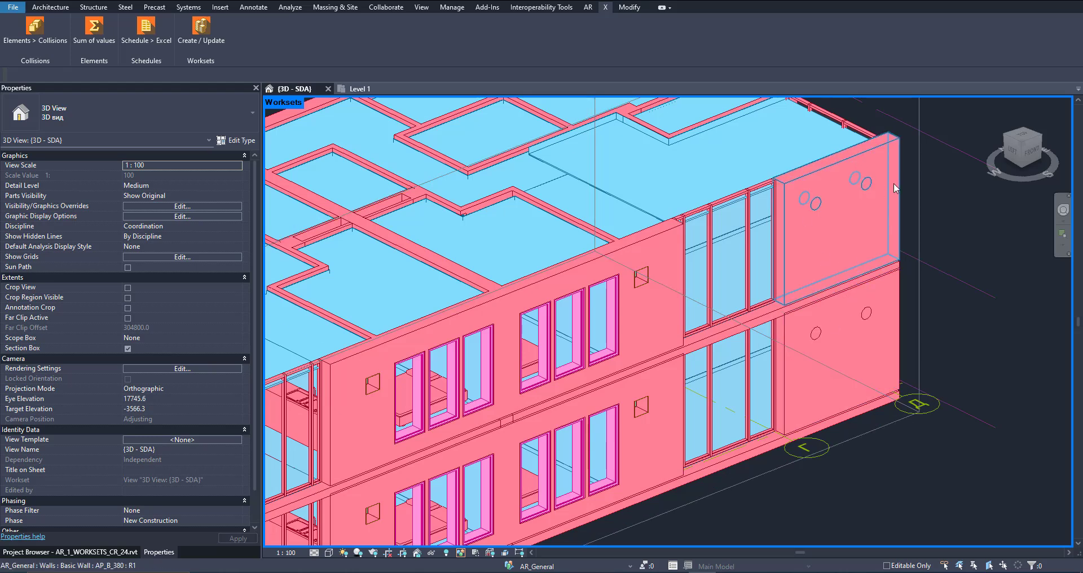
{"action": "left_click", "coordinate": [893, 159]}
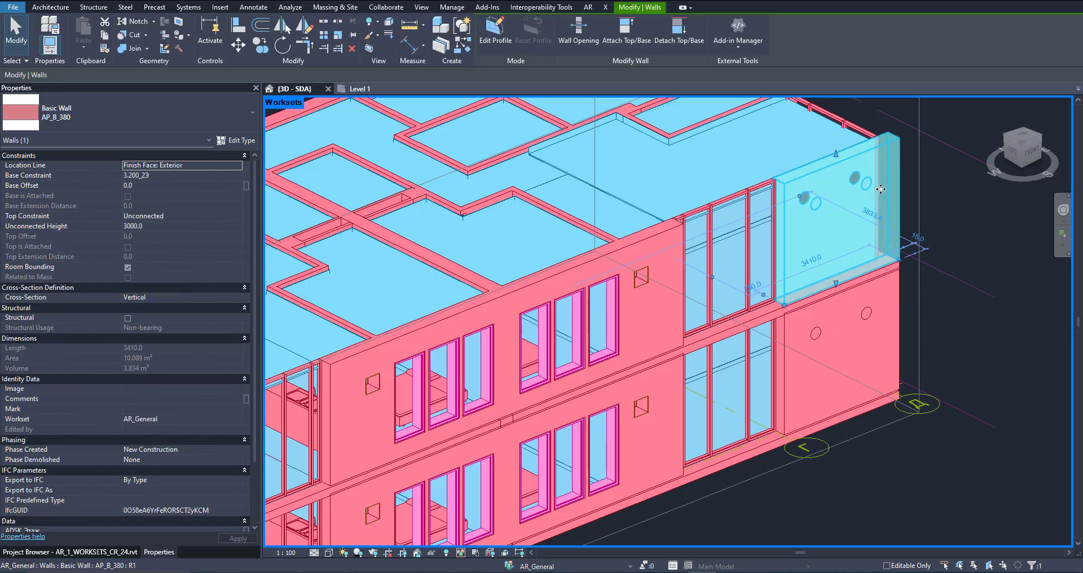
{"action": "left_click", "coordinate": [987, 234]}
Step: Turn off the DPM_X_Рабочие Наборы.Исключение parameter for all fixed 0915 x 1830 mm windows
{"action": "middle_click_drag", "start_coordinate": [781, 338], "coordinate": [833, 273]}
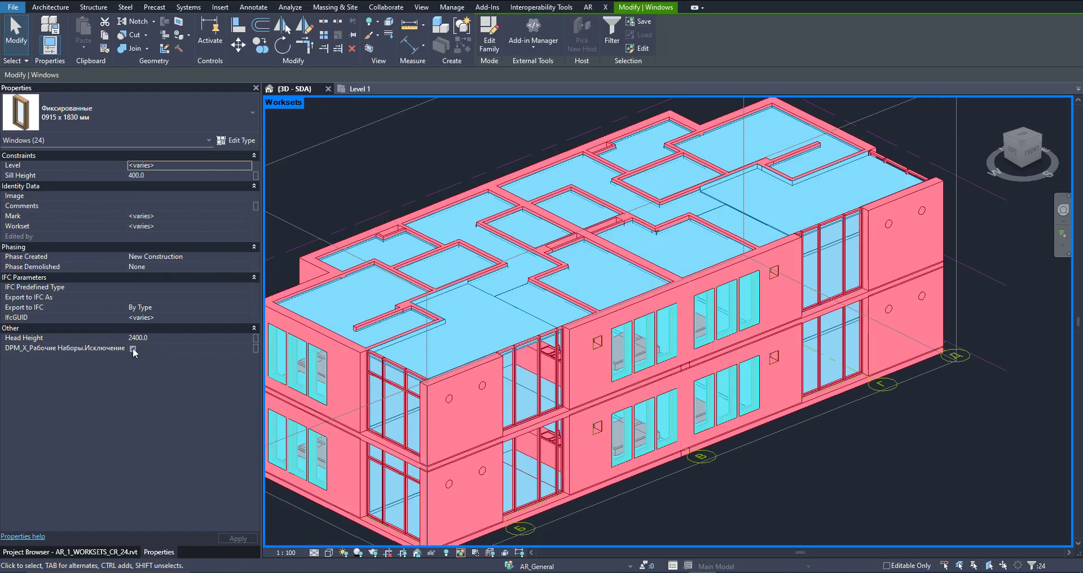
{"action": "left_click", "coordinate": [133, 348]}
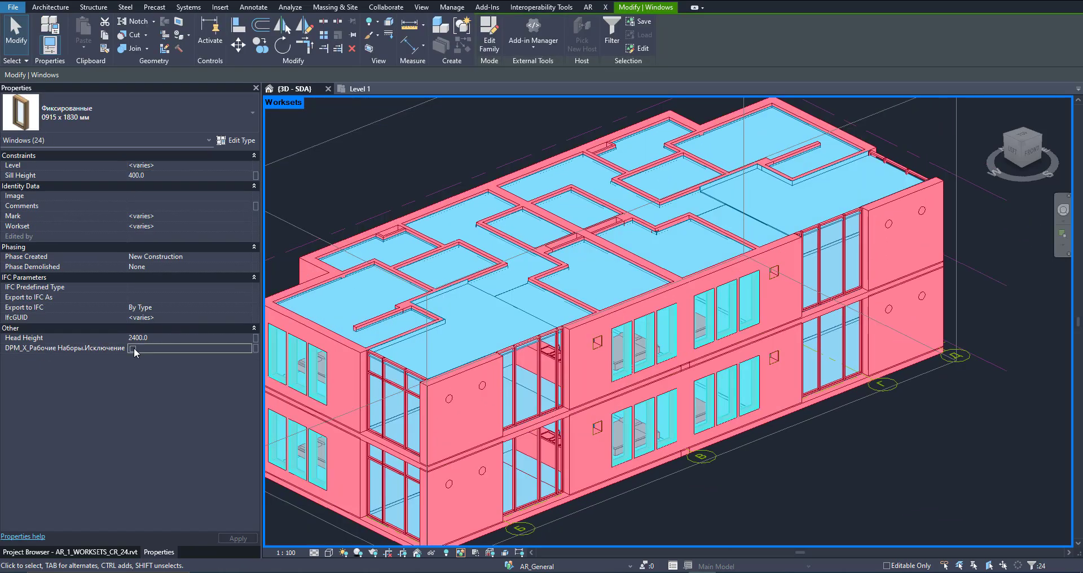
{"action": "middle_click_drag", "start_coordinate": [801, 439], "coordinate": [852, 476]}
{"action": "left_click", "coordinate": [554, 150]}
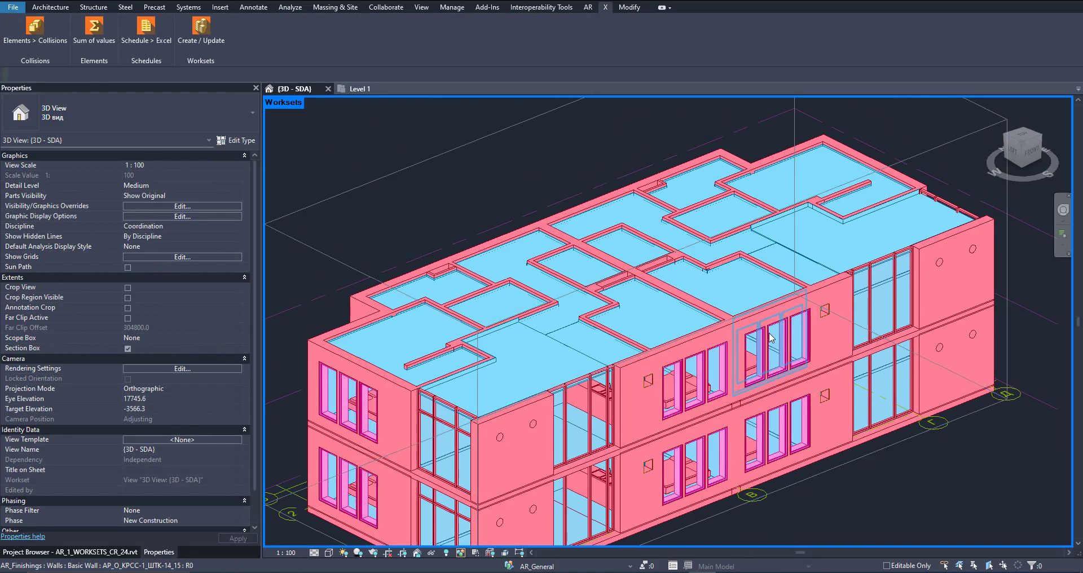
Step: Reassign the worksets with X_Worksets, without levels or blocks, so the fixed windows are included
{"action": "middle_click_drag", "start_coordinate": [596, 149], "coordinate": [569, 139]}
{"action": "left_click", "coordinate": [204, 33]}
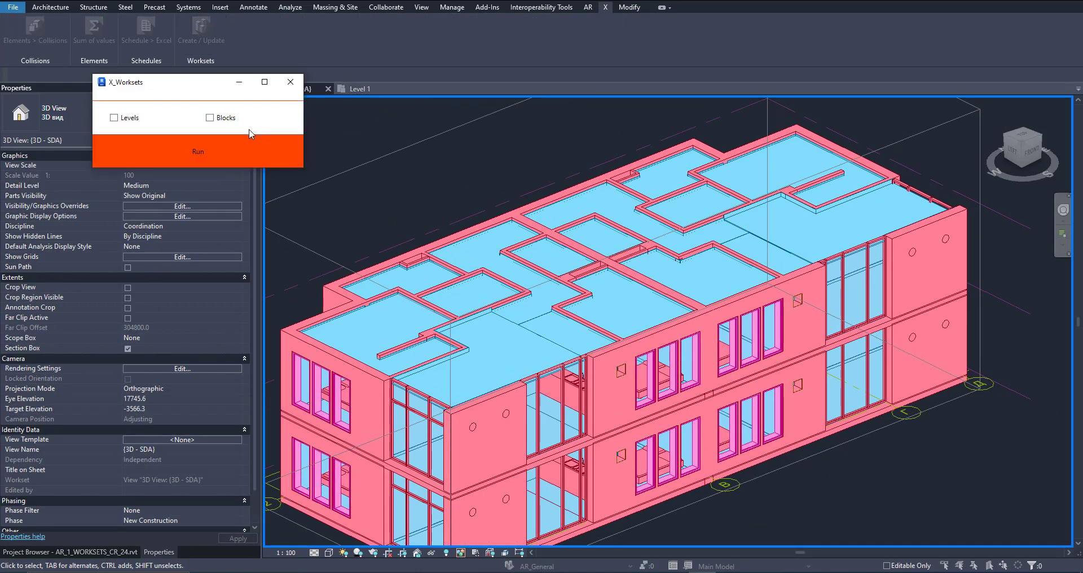
{"action": "left_click", "coordinate": [219, 149]}
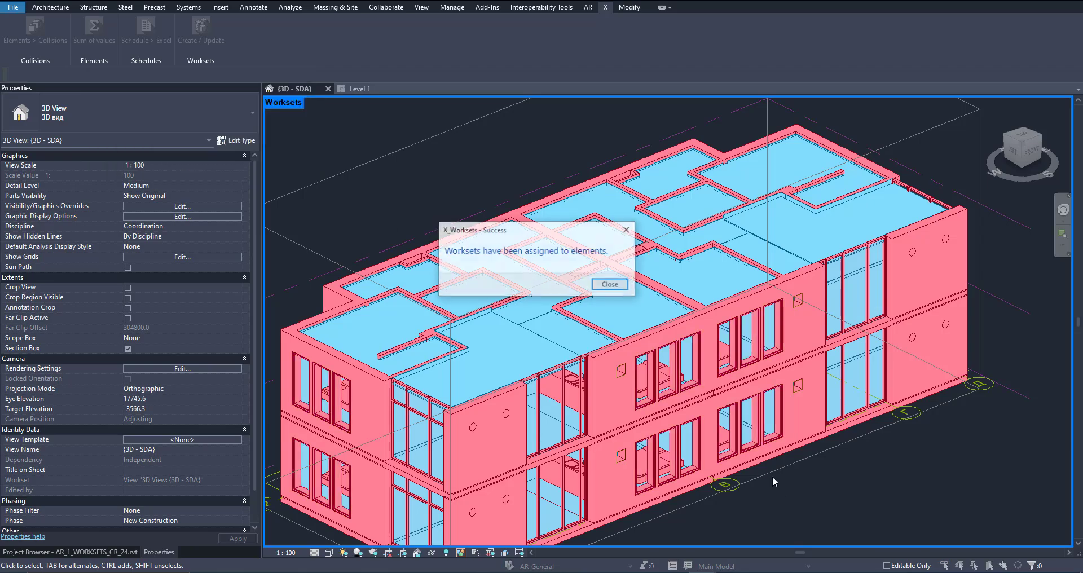
{"action": "left_click", "coordinate": [609, 285]}
Step: Examine the windows' workset colouring in the 3D view and check the workset of an upper-floor window
{"action": "scroll", "coordinate": [796, 342], "scroll_direction": "up", "scroll_amount": 4}
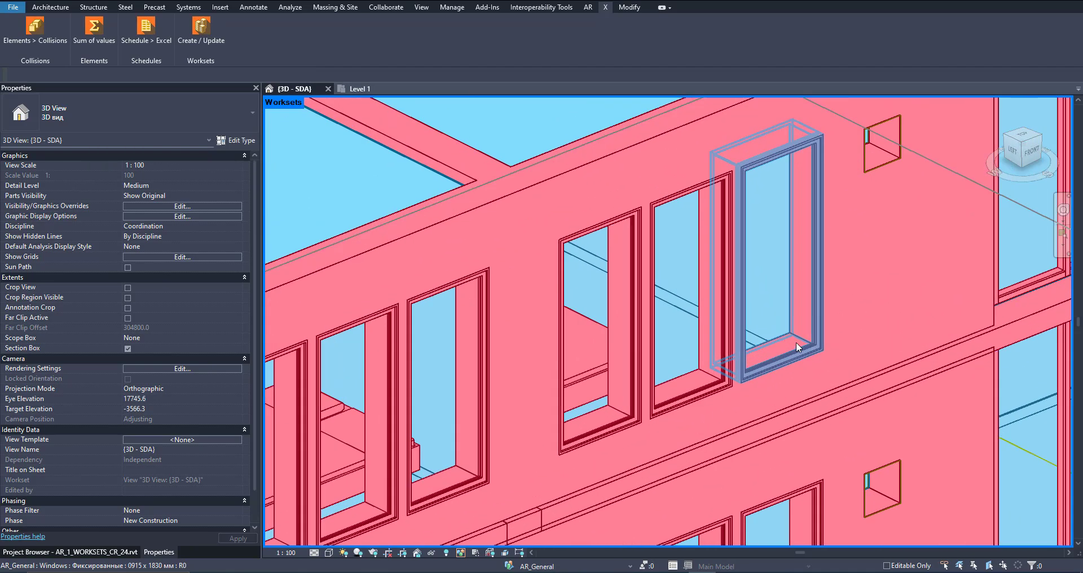
{"action": "scroll", "coordinate": [737, 293], "scroll_direction": "down", "scroll_amount": 5}
{"action": "scroll", "coordinate": [736, 293], "scroll_direction": "up", "scroll_amount": 5}
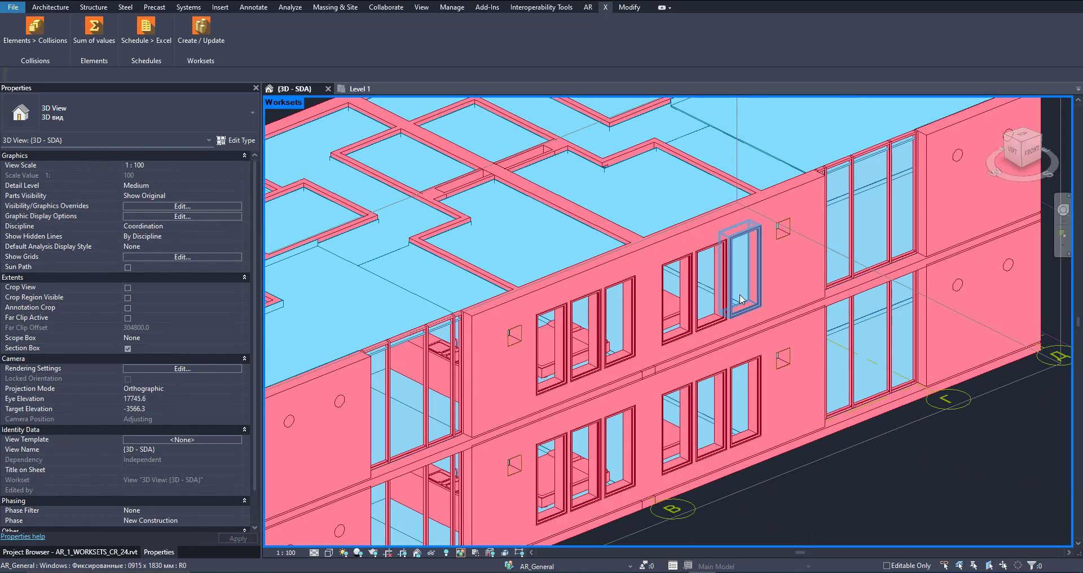
{"action": "left_click", "coordinate": [739, 297]}
{"action": "scroll", "coordinate": [766, 413], "scroll_direction": "down", "scroll_amount": 6}
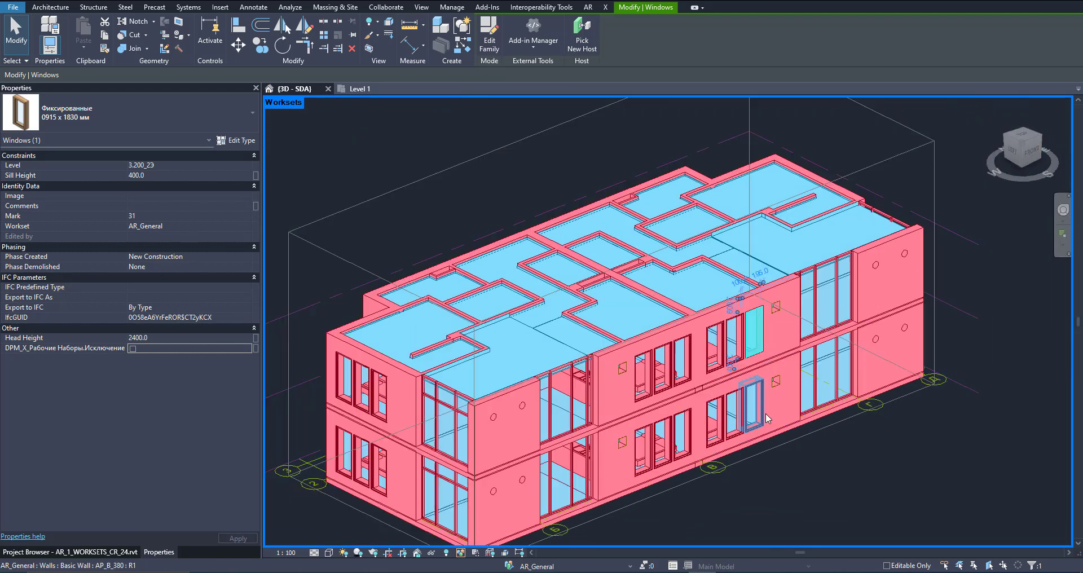
{"action": "left_click", "coordinate": [979, 293]}
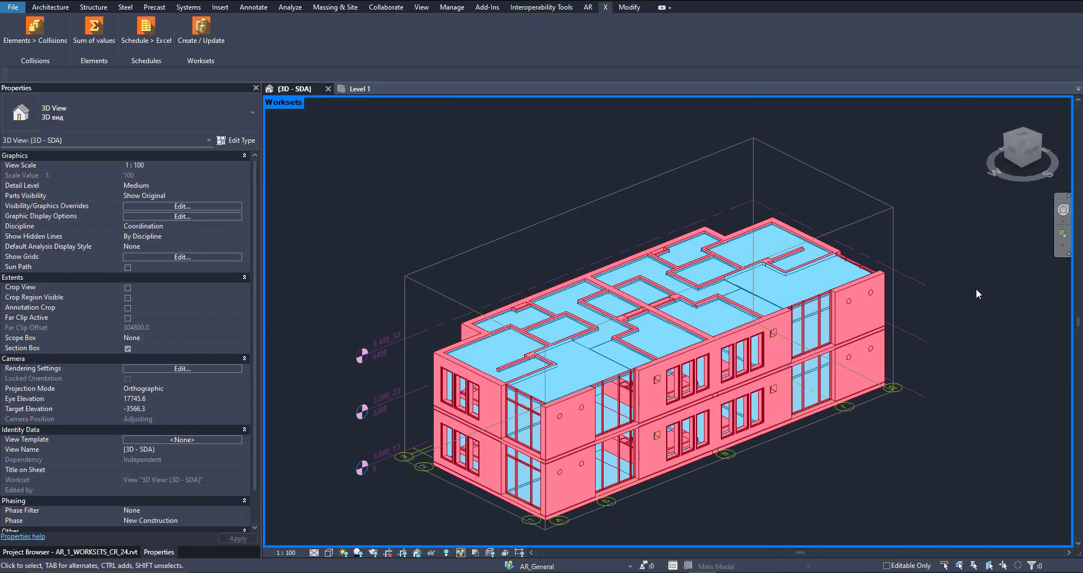
{"action": "middle_click_drag", "start_coordinate": [882, 356], "coordinate": [791, 345]}
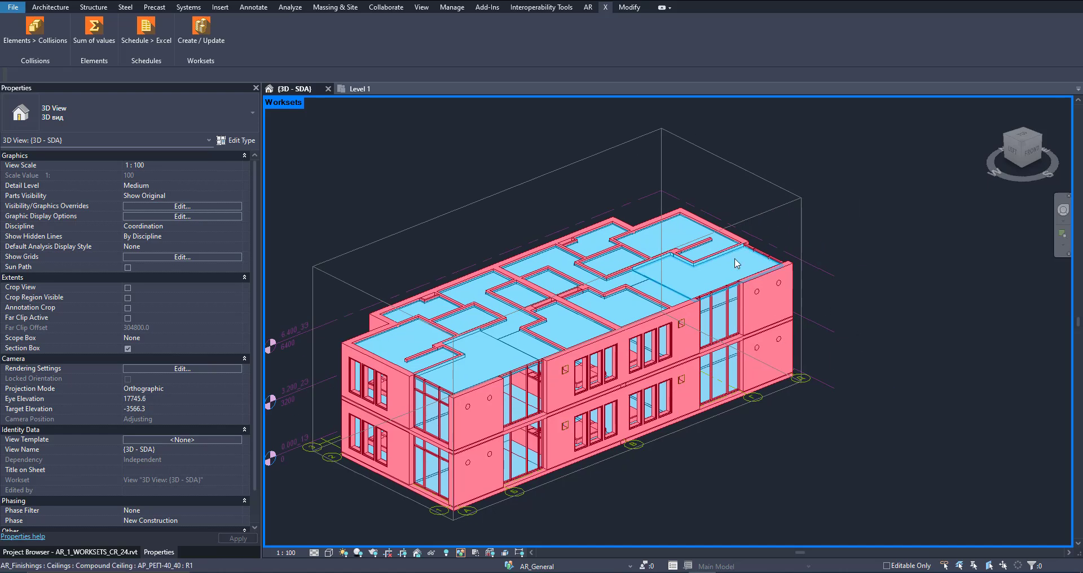
{"action": "middle_click_drag", "start_coordinate": [636, 295], "coordinate": [786, 290]}
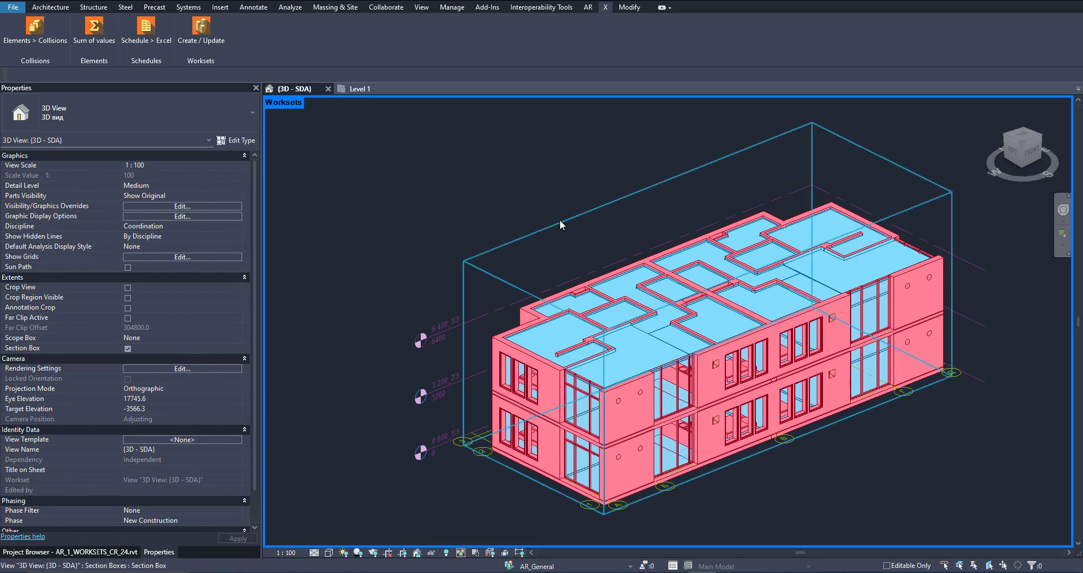